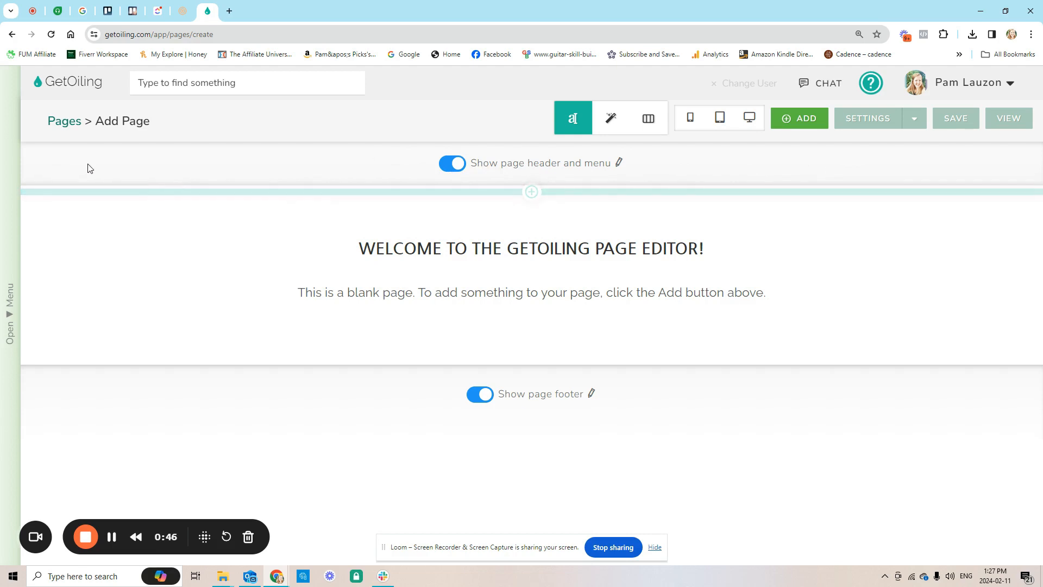
# Step: Turn the page header and menu off and on again, and do the same with the page footer
pyautogui.click(443, 166)
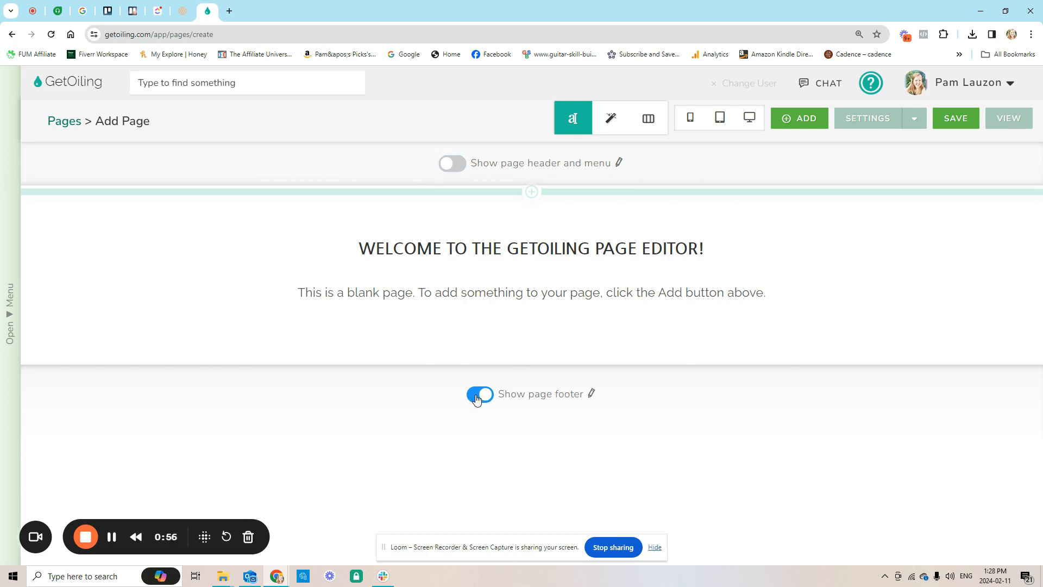
pyautogui.click(459, 164)
pyautogui.click(480, 398)
pyautogui.click(480, 399)
# Step: View the footer options in the page settings, and switch the page footer off and on again
pyautogui.click(591, 393)
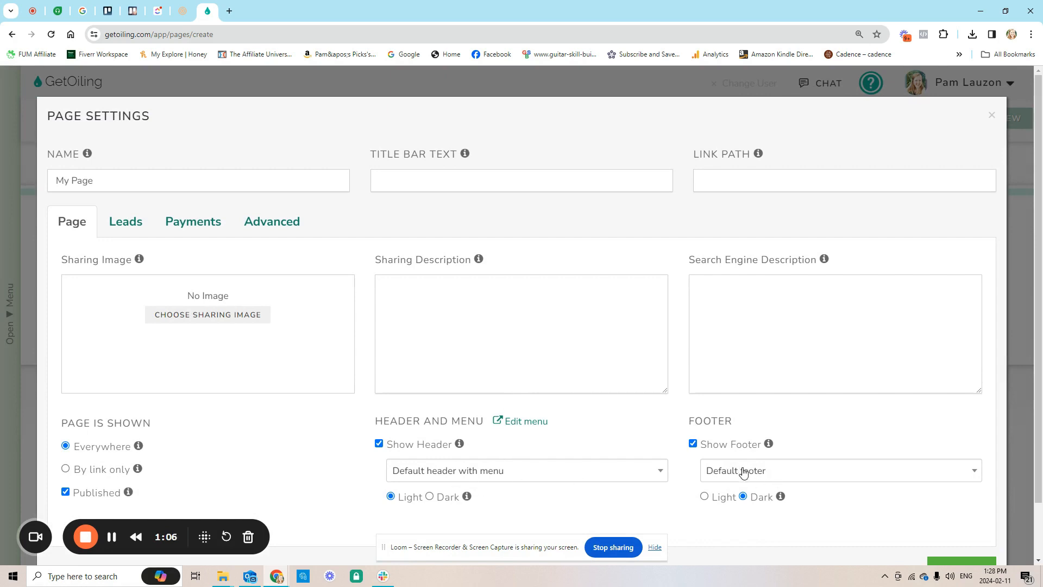
pyautogui.click(986, 563)
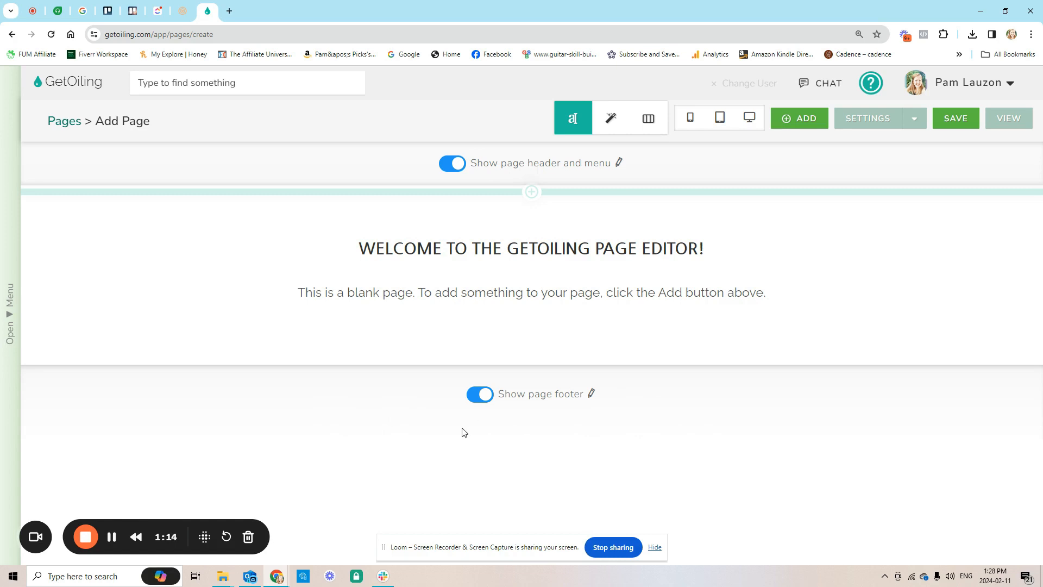
pyautogui.click(478, 396)
pyautogui.click(480, 396)
# Step: Set the title bar text to "Your Business Name | Home" in the page settings
pyautogui.click(863, 121)
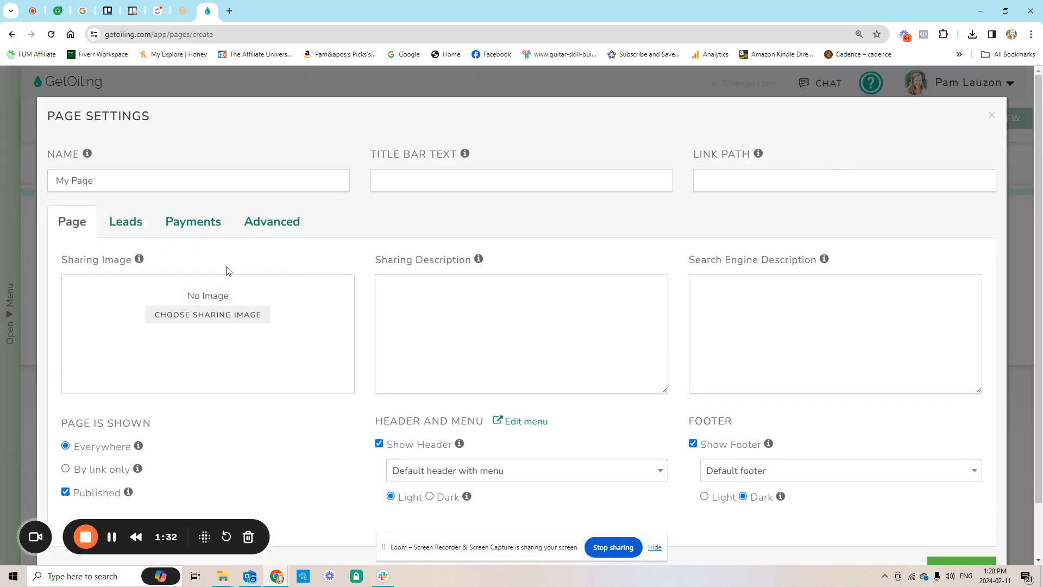
pyautogui.moveTo(63, 155)
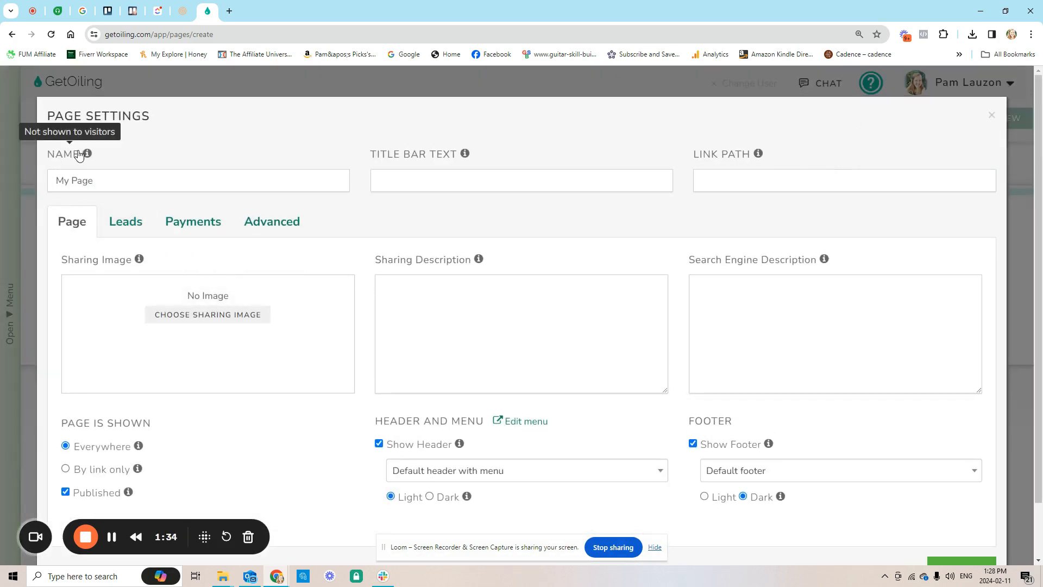
pyautogui.tripleClick(133, 182)
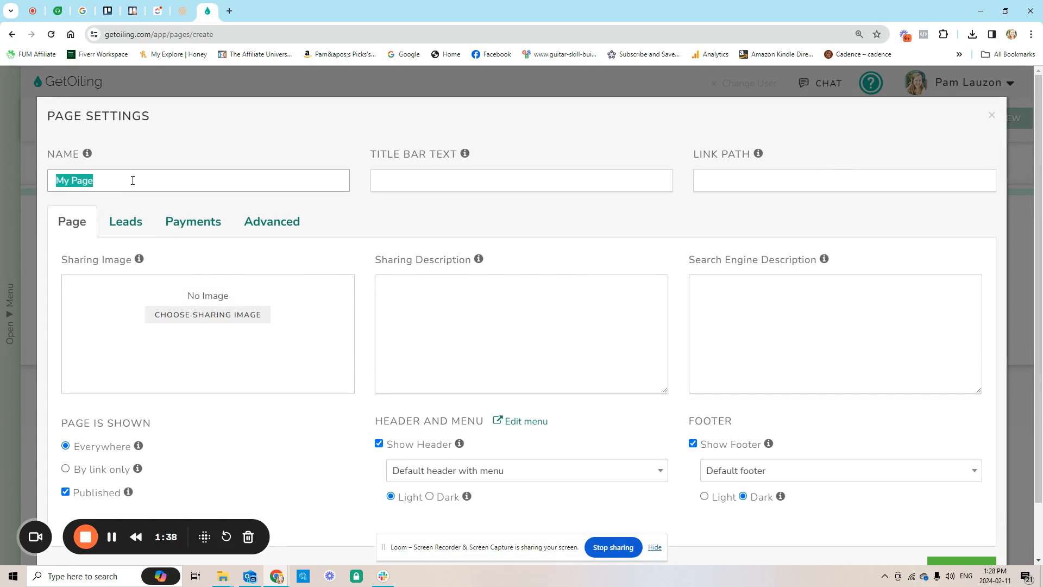
pyautogui.click(398, 174)
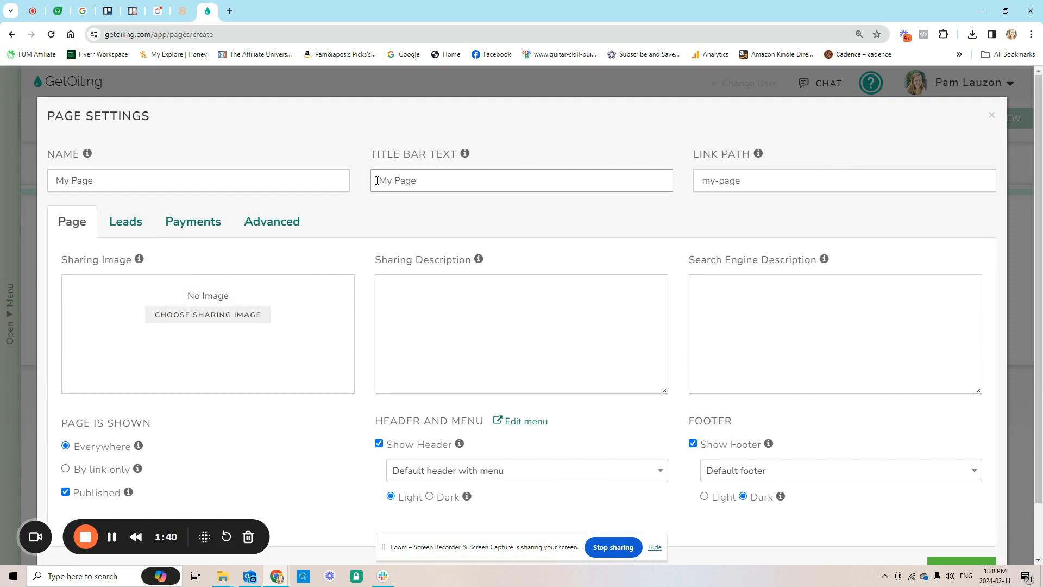
pyautogui.moveTo(376, 181); pyautogui.dragTo(419, 181)
pyautogui.write('Your BUsi')
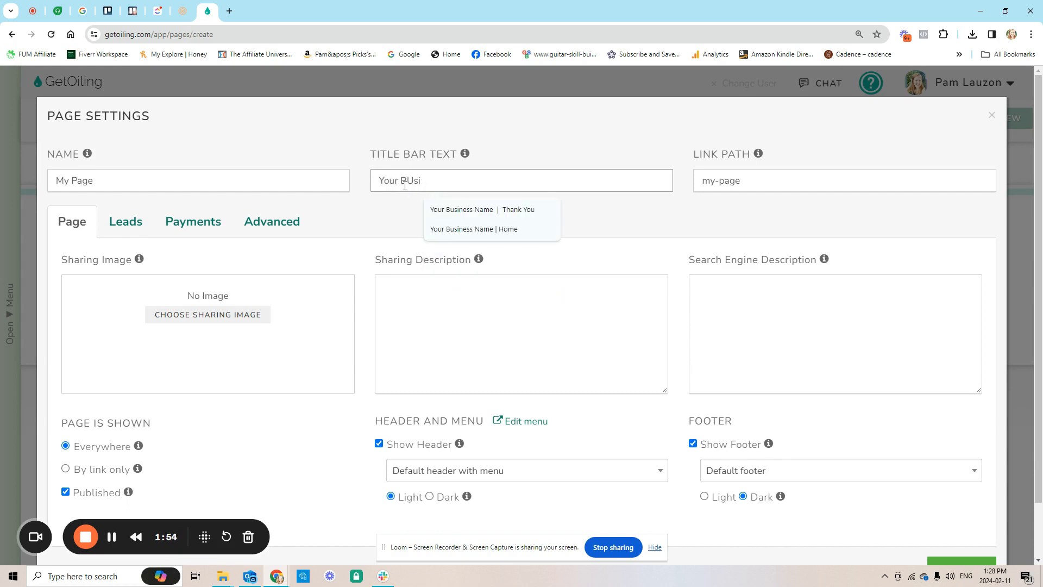
pyautogui.press('BackSpace')
pyautogui.click(451, 229)
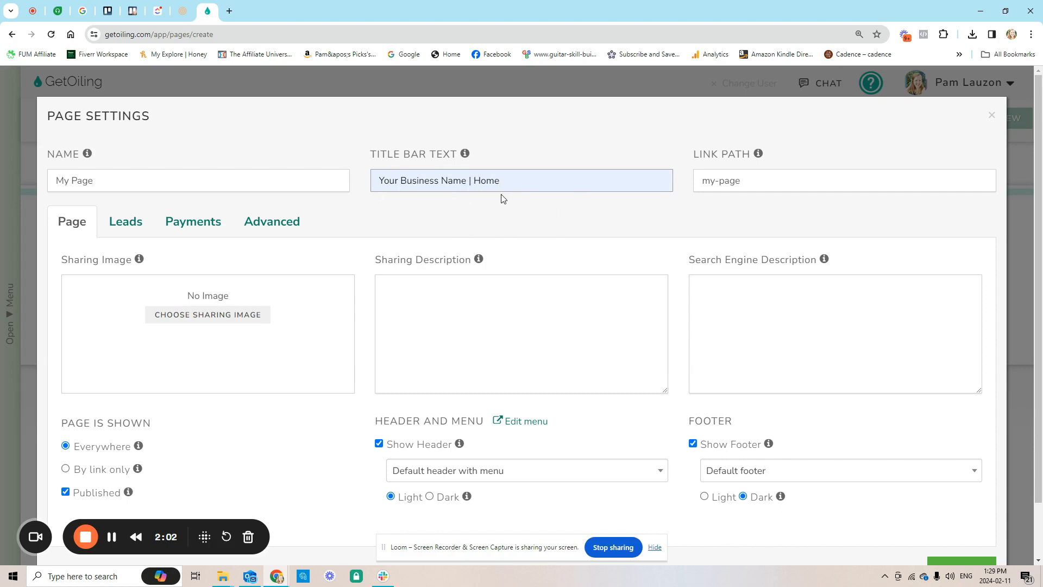
# Step: Review the link path, sharing description, title bar text, search engine description and display options in the page settings
pyautogui.click(710, 180)
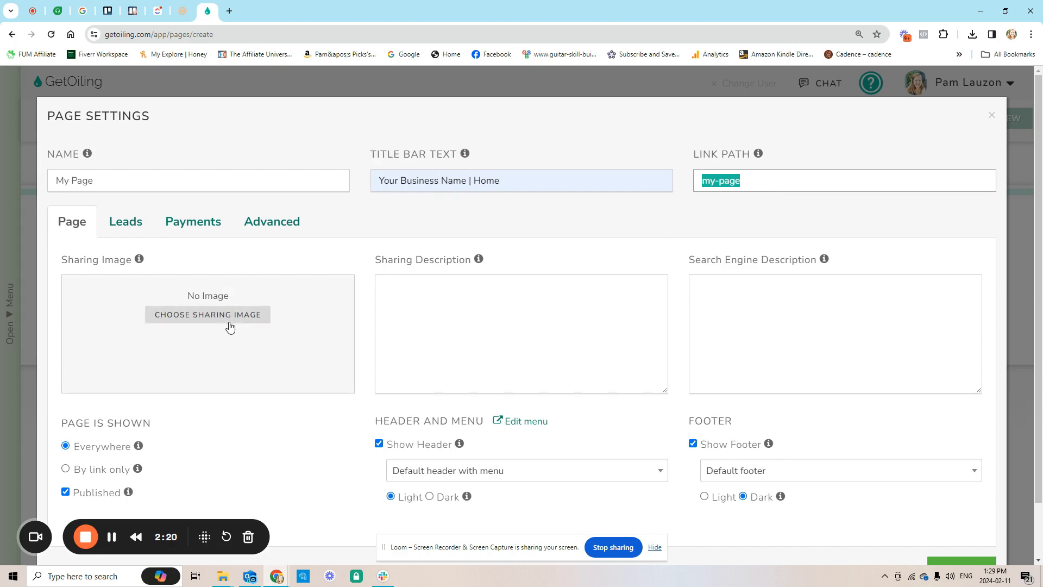
pyautogui.click(416, 287)
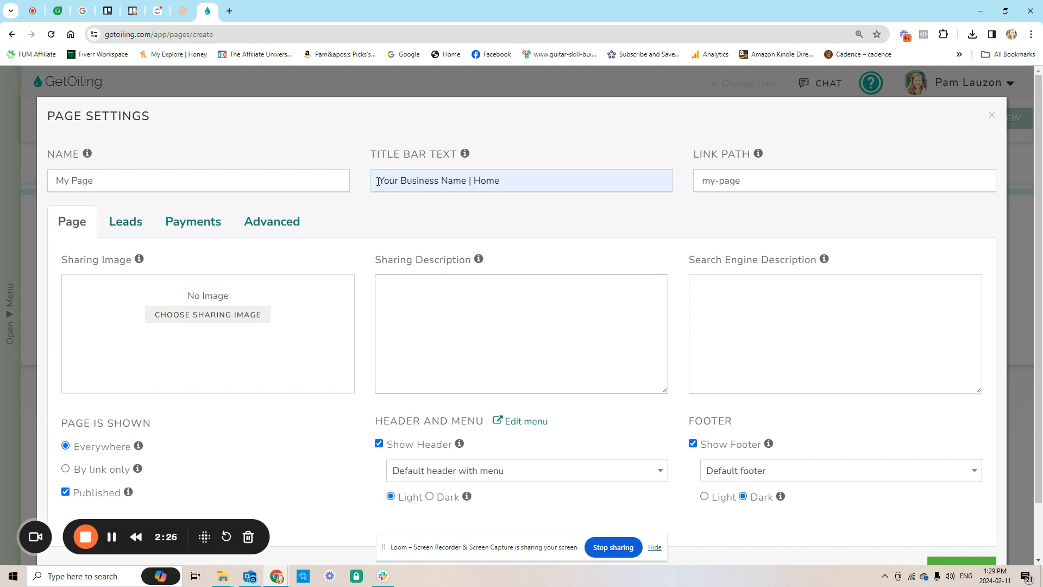
pyautogui.moveTo(380, 180); pyautogui.dragTo(531, 177)
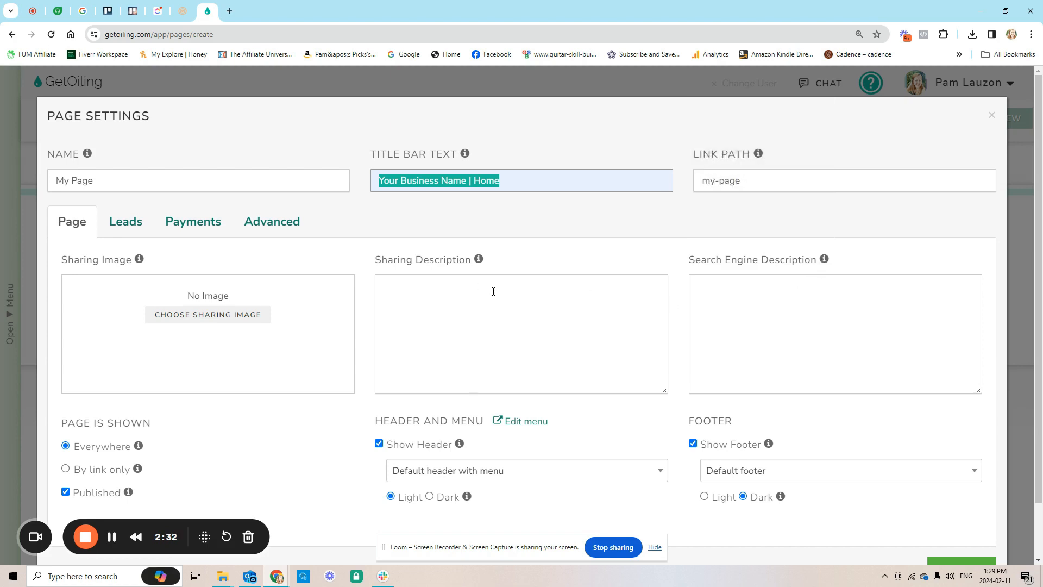
pyautogui.click(756, 297)
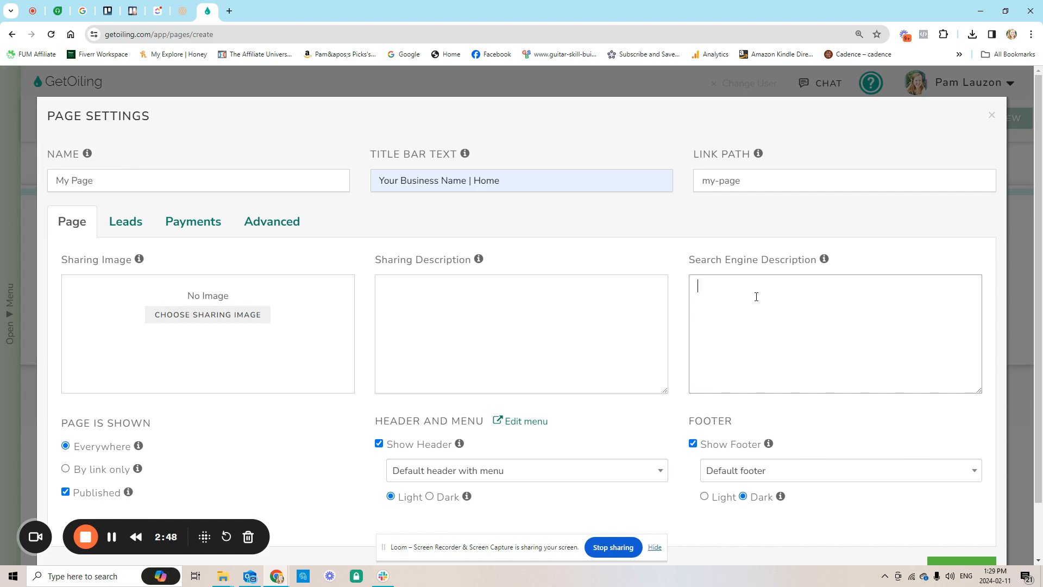
pyautogui.click(756, 296)
pyautogui.scroll(-1, 641, 291)
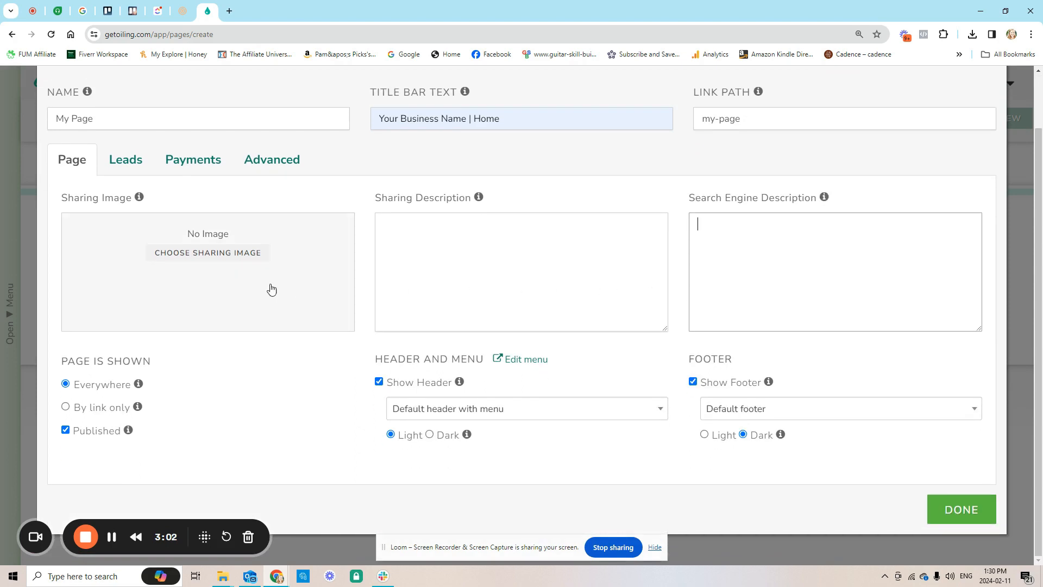
# Step: Apply the page settings and save the page under the name "My Test Page"
pyautogui.click(953, 520)
pyautogui.click(955, 119)
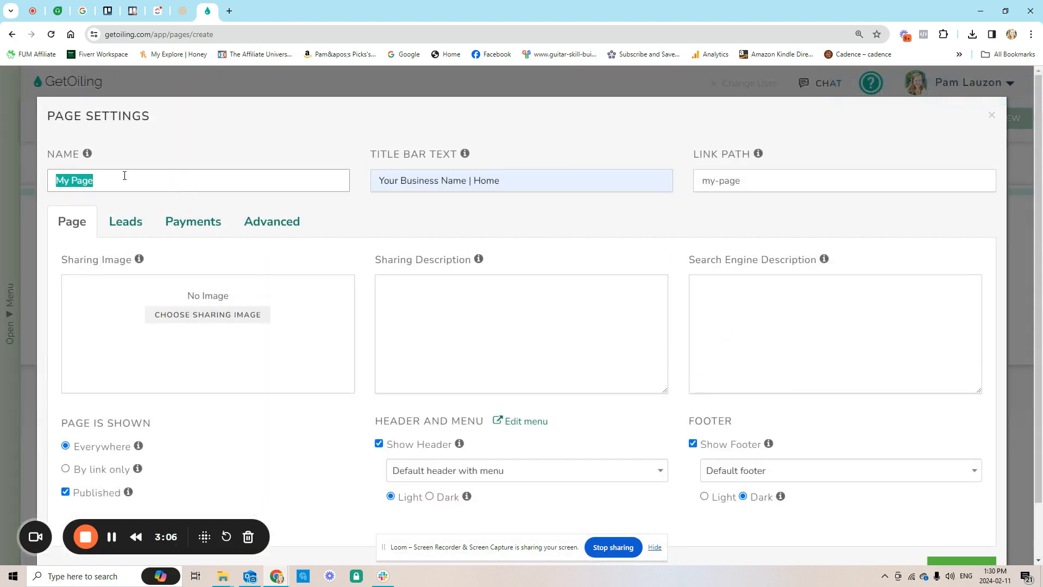
pyautogui.write('Call')
pyautogui.press('BackSpace')
pyautogui.press('BackSpace')
pyautogui.press('BackSpace')
pyautogui.press('BackSpace')
pyautogui.press('BackSpace')
pyautogui.write('My ')
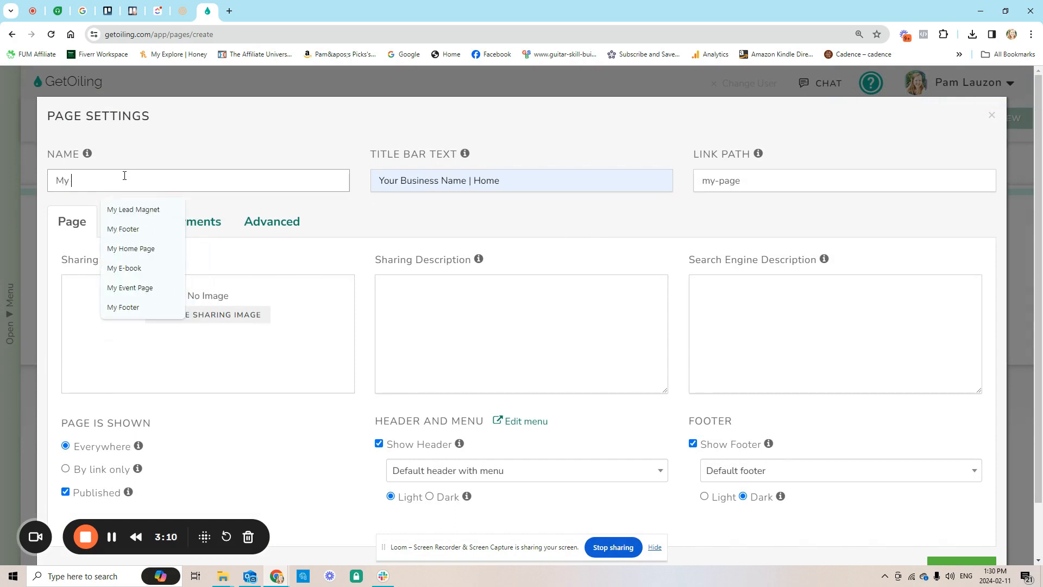
pyautogui.write('Test Page')
pyautogui.scroll(-1, 809, 538)
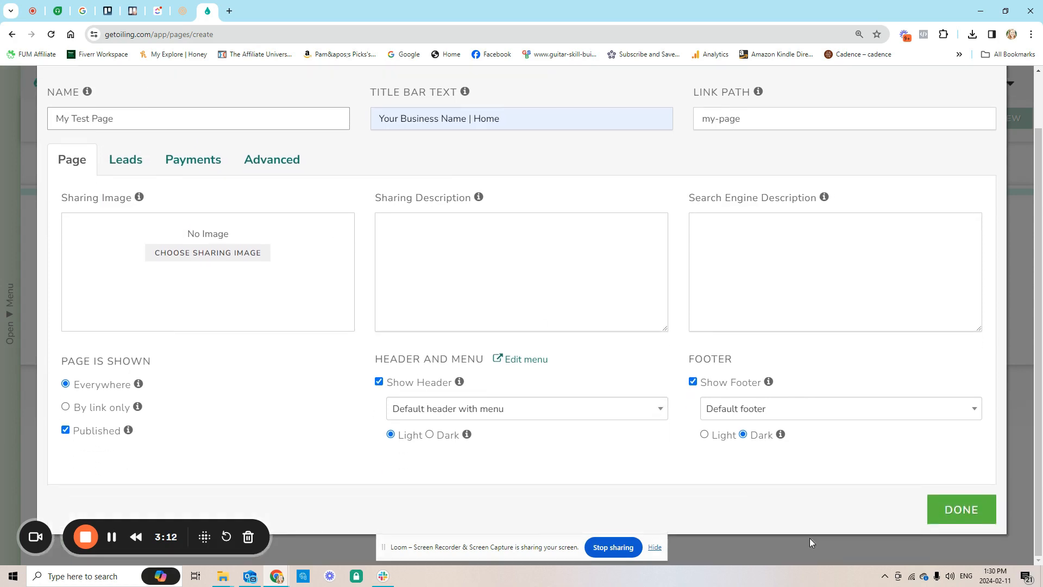
pyautogui.click(947, 526)
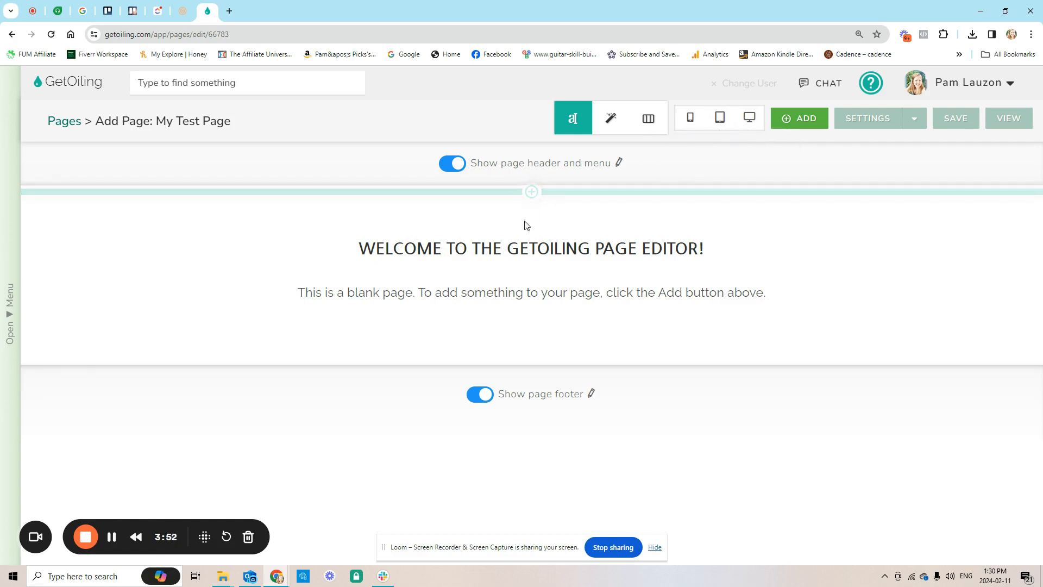
# Step: Add an "XL Header - Center" section to the blank page
pyautogui.click(531, 192)
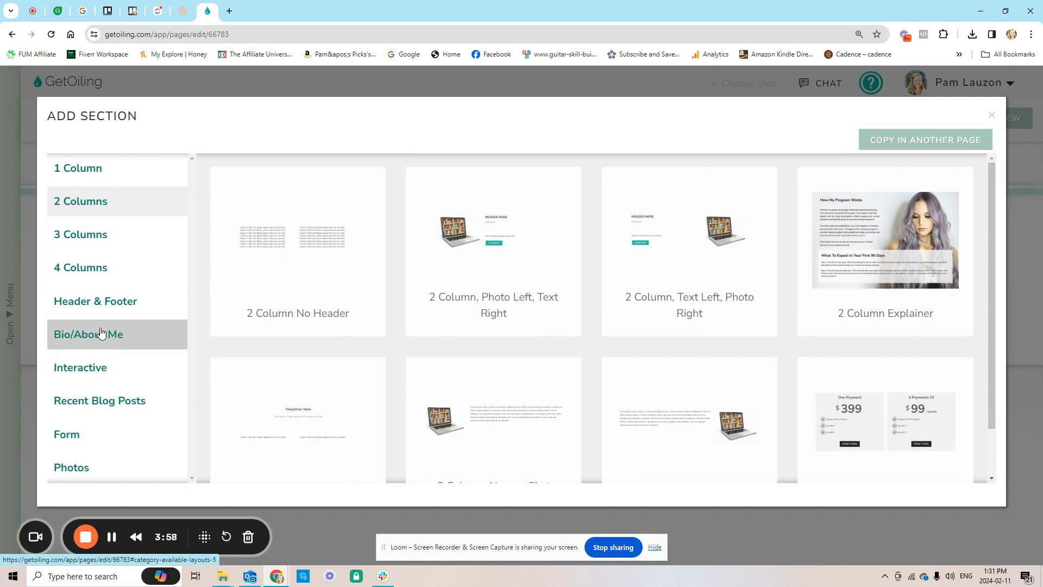
pyautogui.click(107, 303)
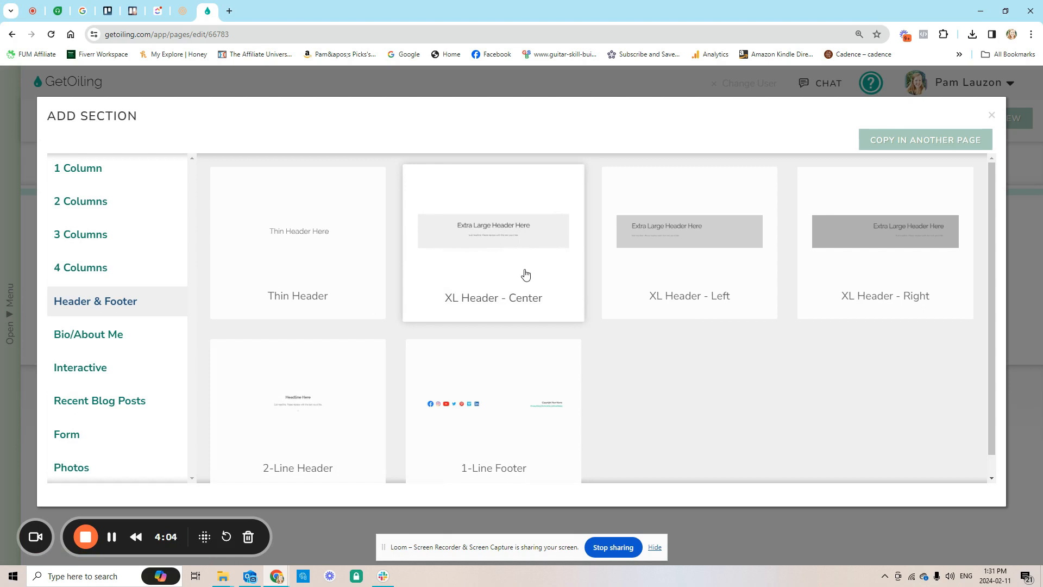
pyautogui.click(113, 213)
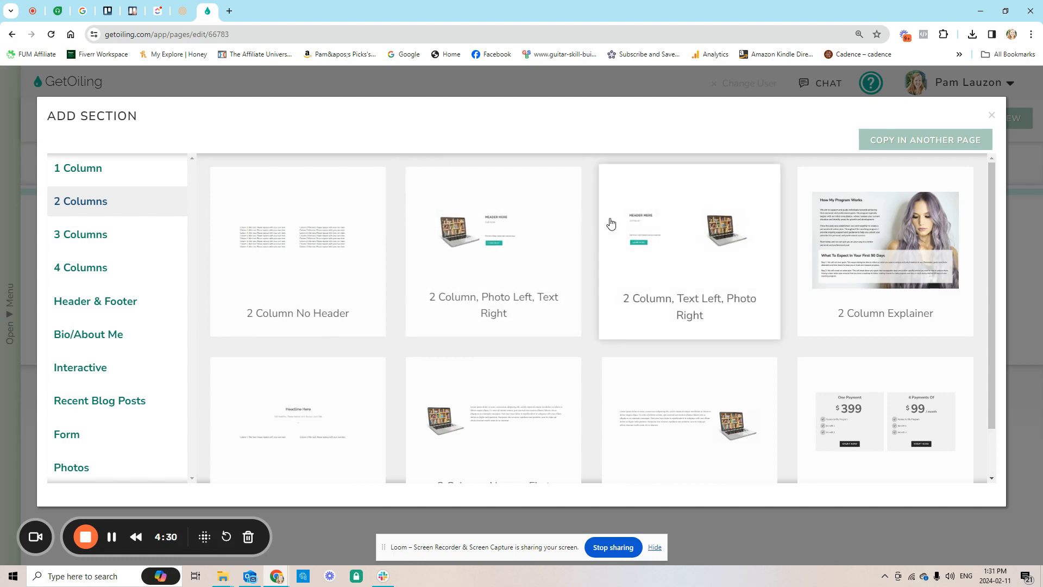
pyautogui.click(130, 177)
pyautogui.click(106, 301)
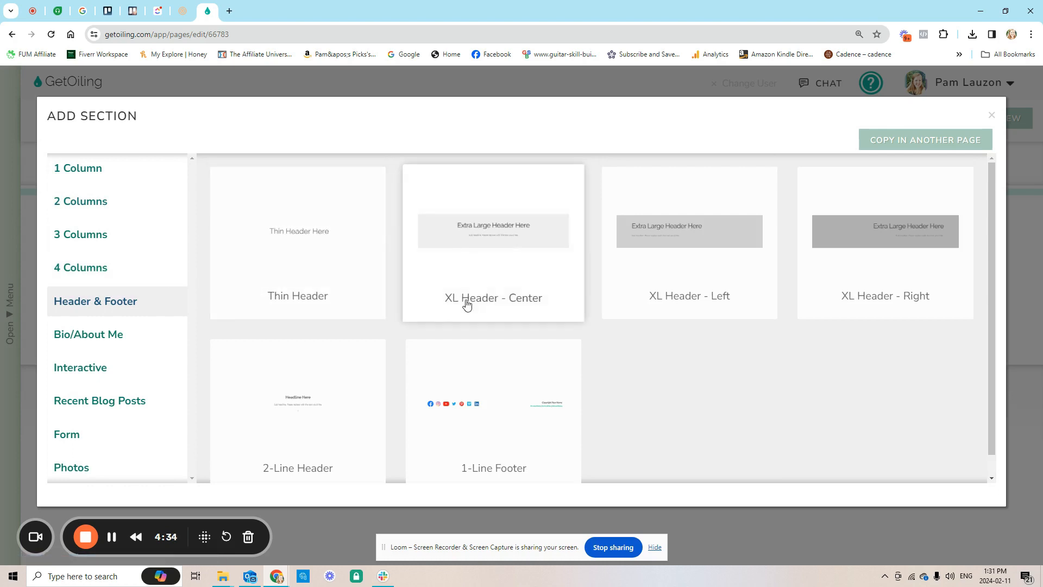
pyautogui.click(478, 279)
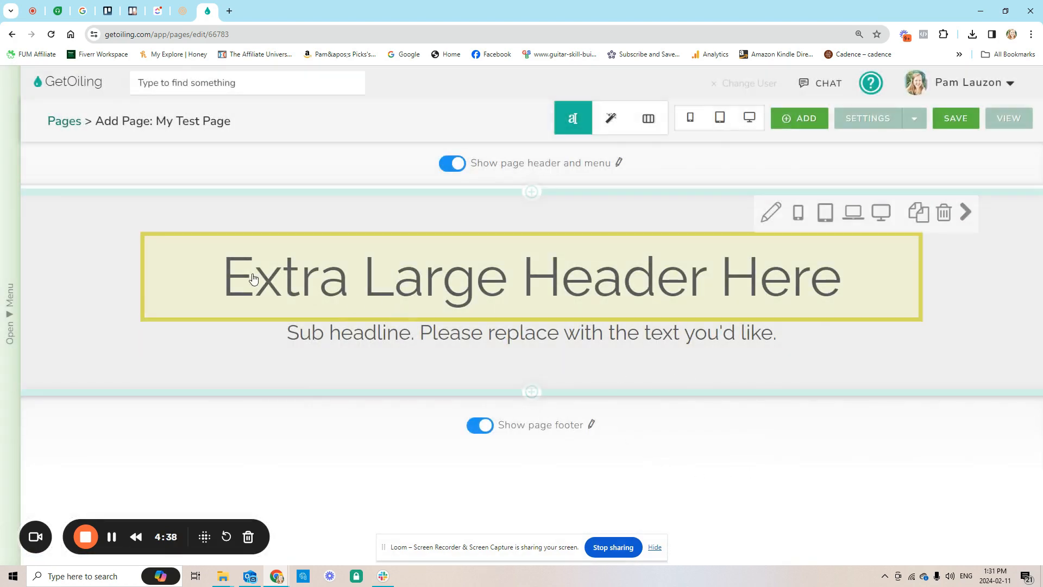
# Step: Open the extra large headline in the content editor, examine its text formatting tools and close it without edits
pyautogui.click(567, 289)
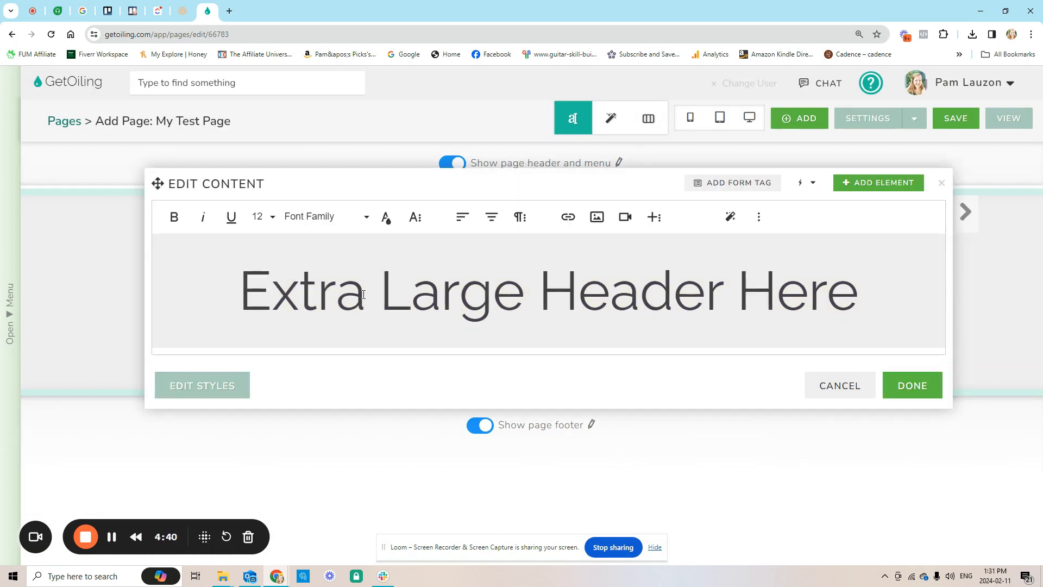
pyautogui.moveTo(251, 291); pyautogui.dragTo(854, 298)
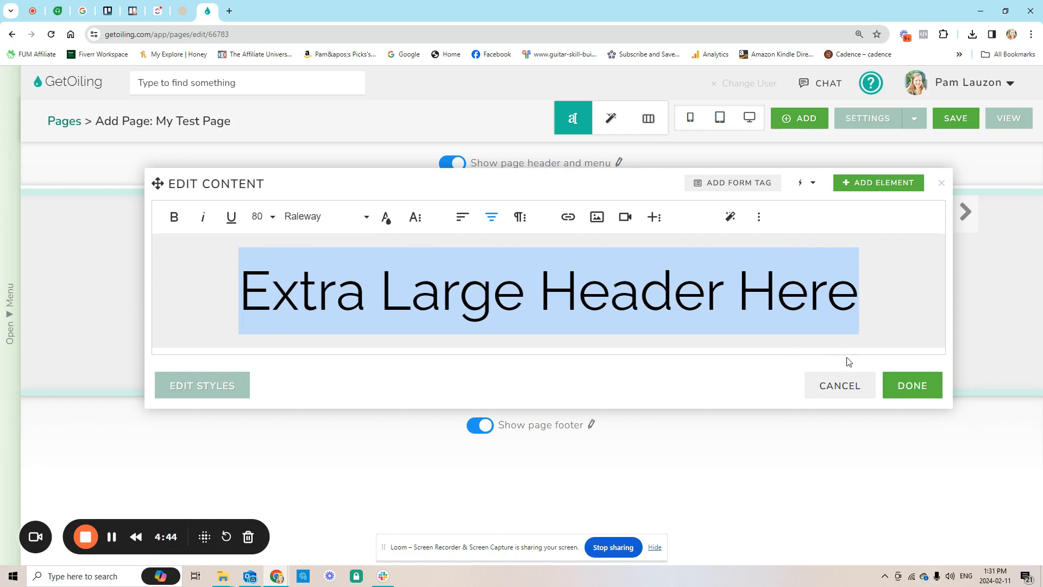
pyautogui.click(908, 392)
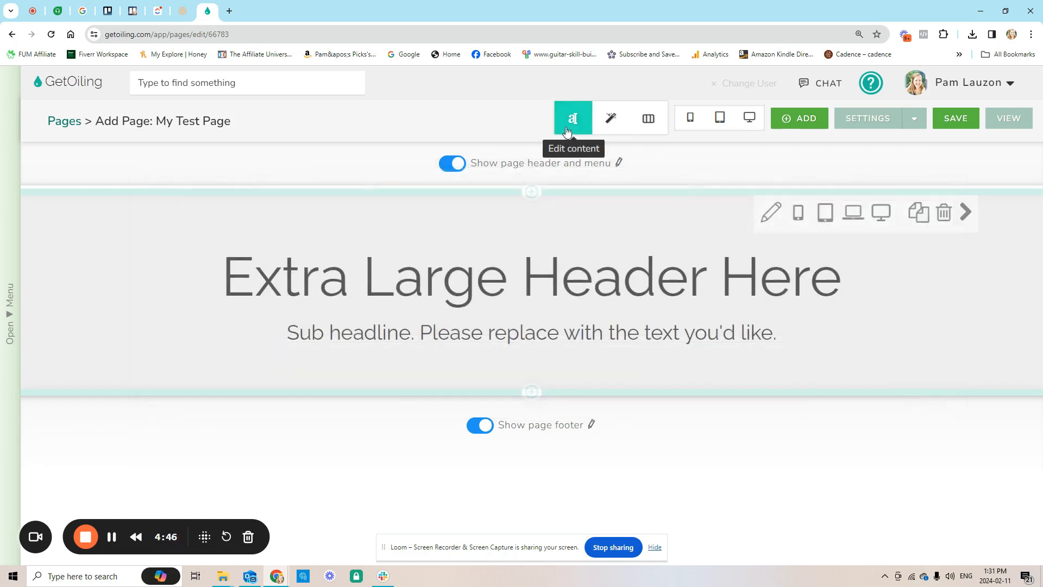
pyautogui.click(355, 284)
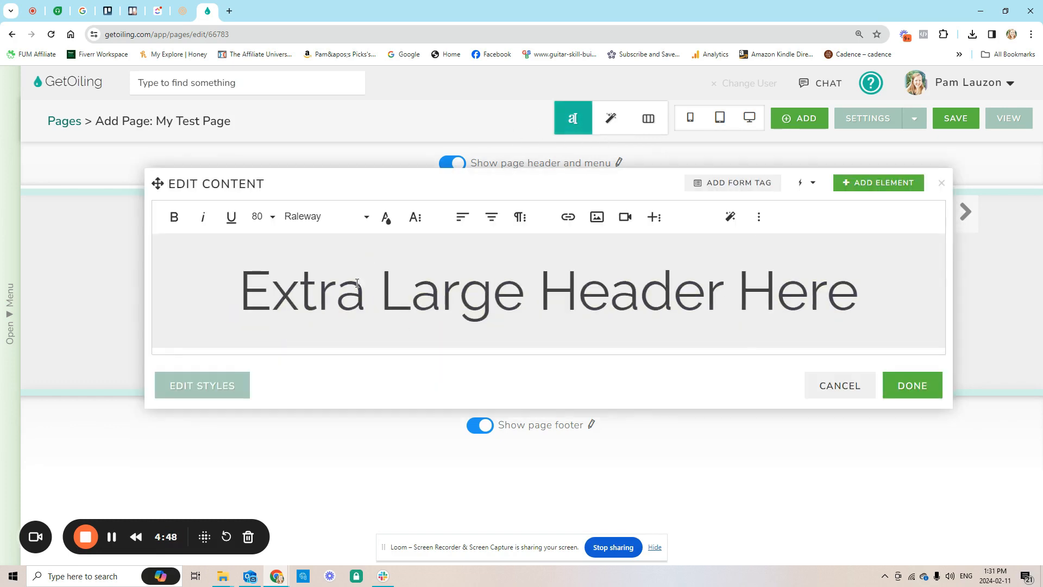
pyautogui.moveTo(234, 280); pyautogui.dragTo(839, 283)
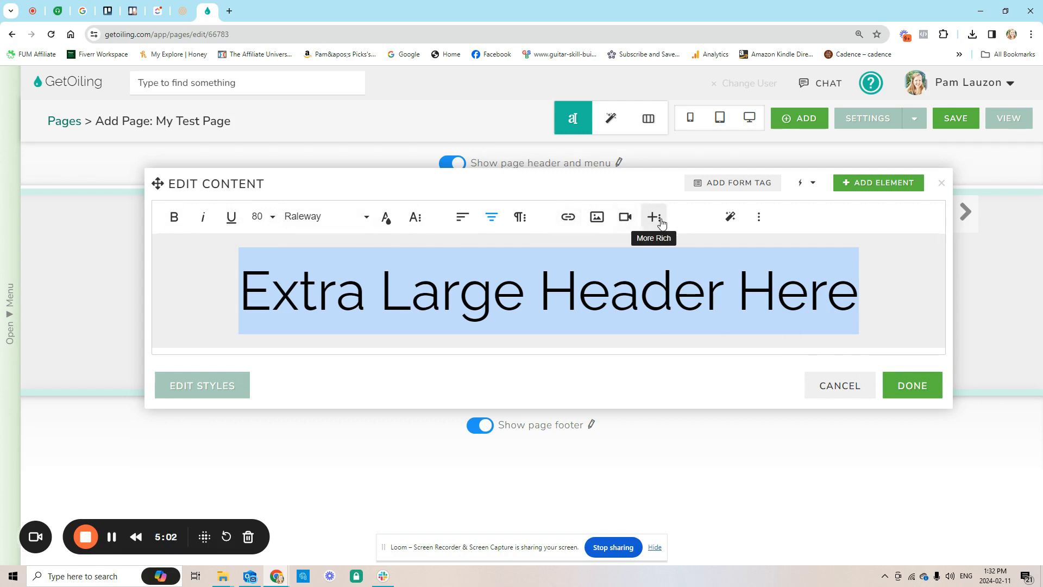
pyautogui.click(911, 385)
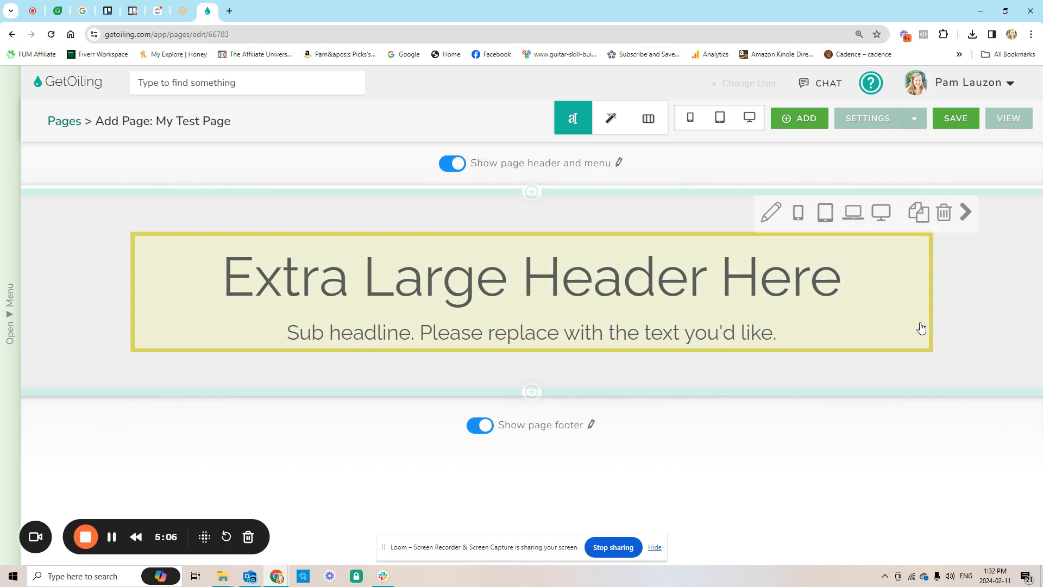
# Step: Add a new line below the sub headline and insert a Dark Green Outline button there
pyautogui.click(921, 328)
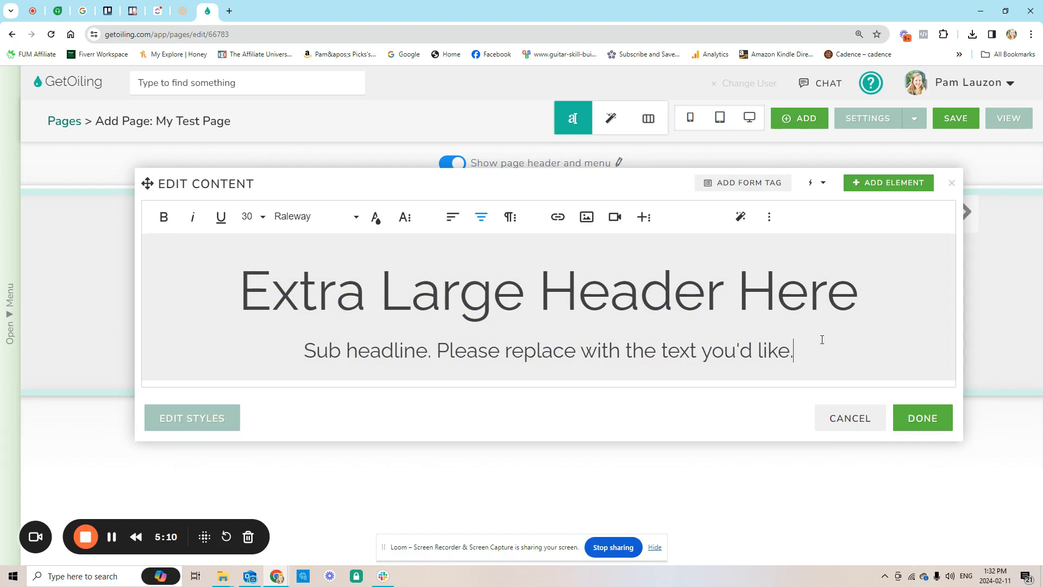
pyautogui.press('Return')
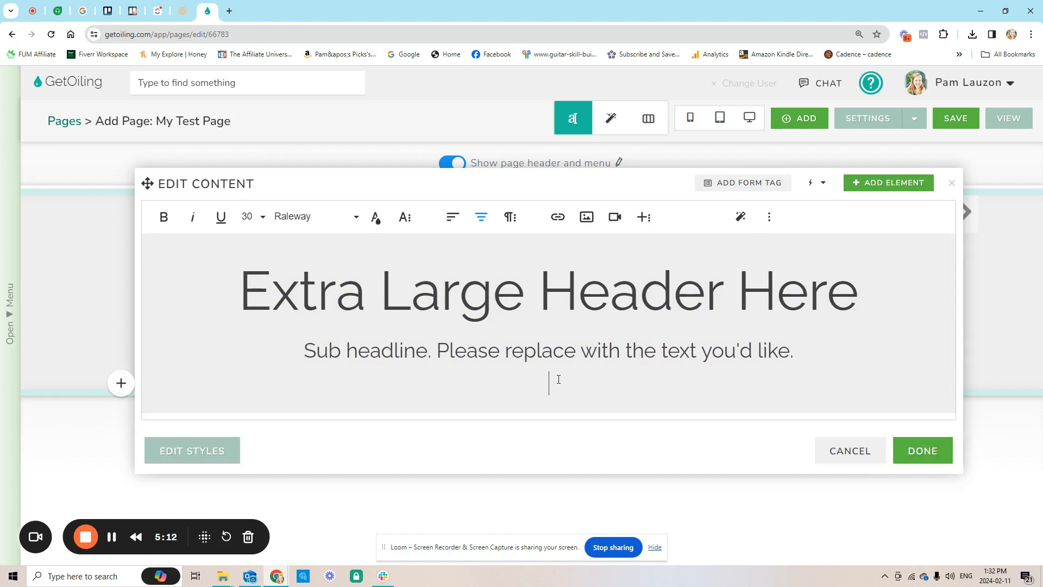
pyautogui.click(644, 217)
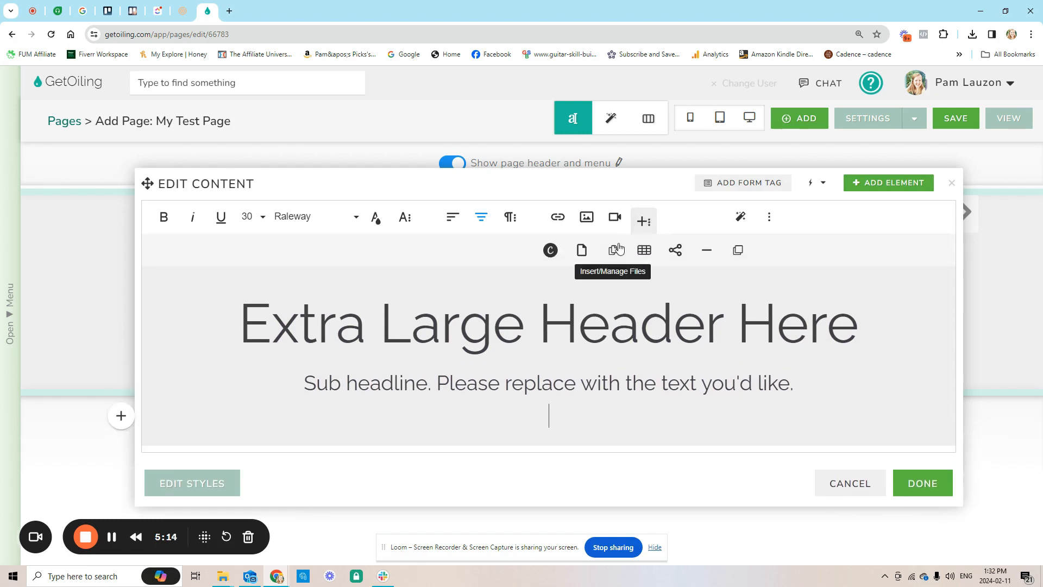
pyautogui.click(739, 251)
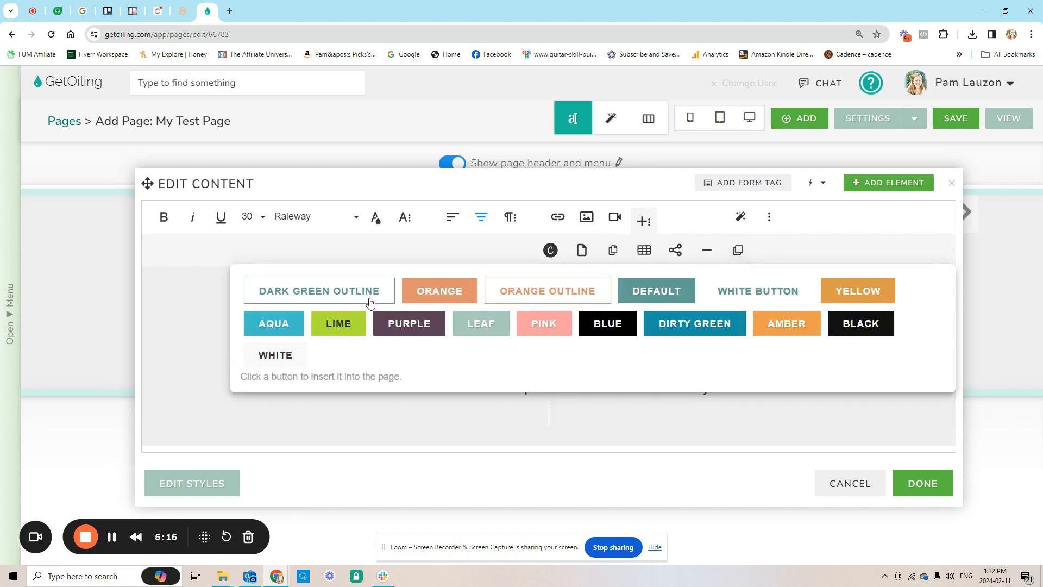
pyautogui.click(369, 298)
# Step: Open the link editor of the Dark Green Outline button and examine its URL and text fields
pyautogui.click(434, 417)
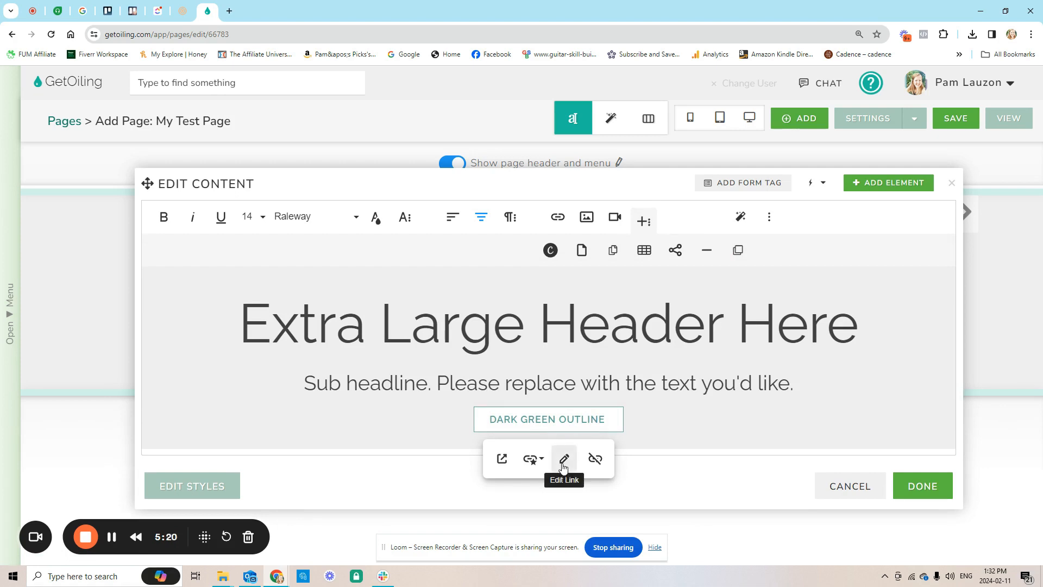
pyautogui.click(564, 460)
pyautogui.moveTo(468, 243); pyautogui.dragTo(614, 243)
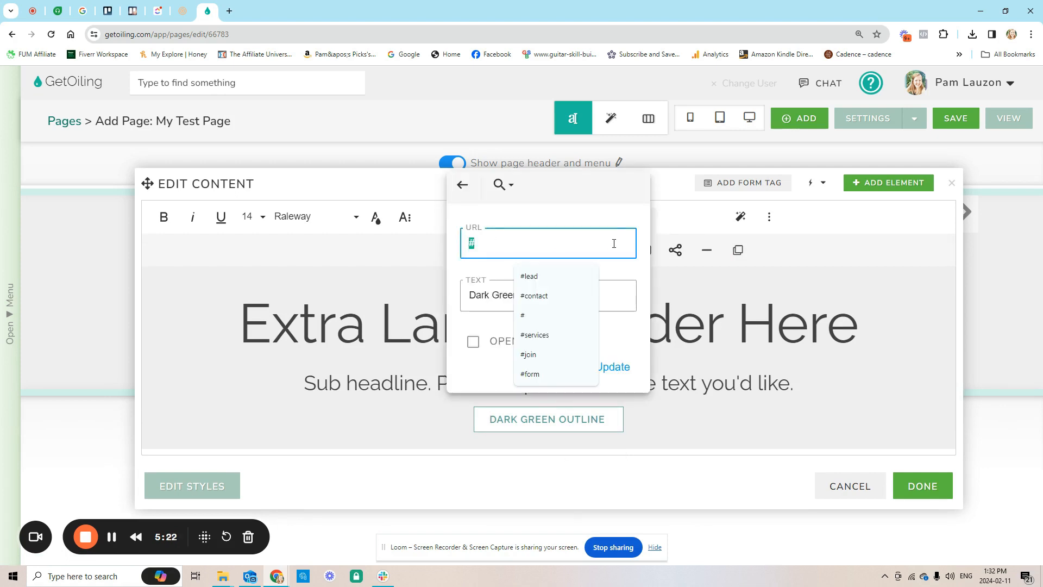
pyautogui.moveTo(469, 295); pyautogui.dragTo(576, 294)
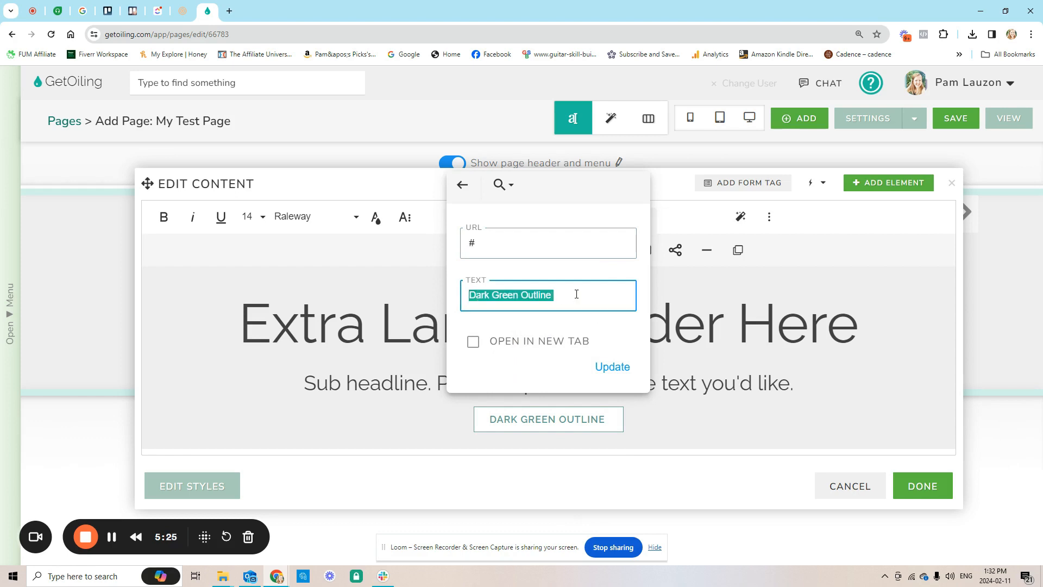
pyautogui.click(505, 216)
# Step: Look through the list of pages available as the button's link target, and apply the content edits to the header section
pyautogui.click(567, 418)
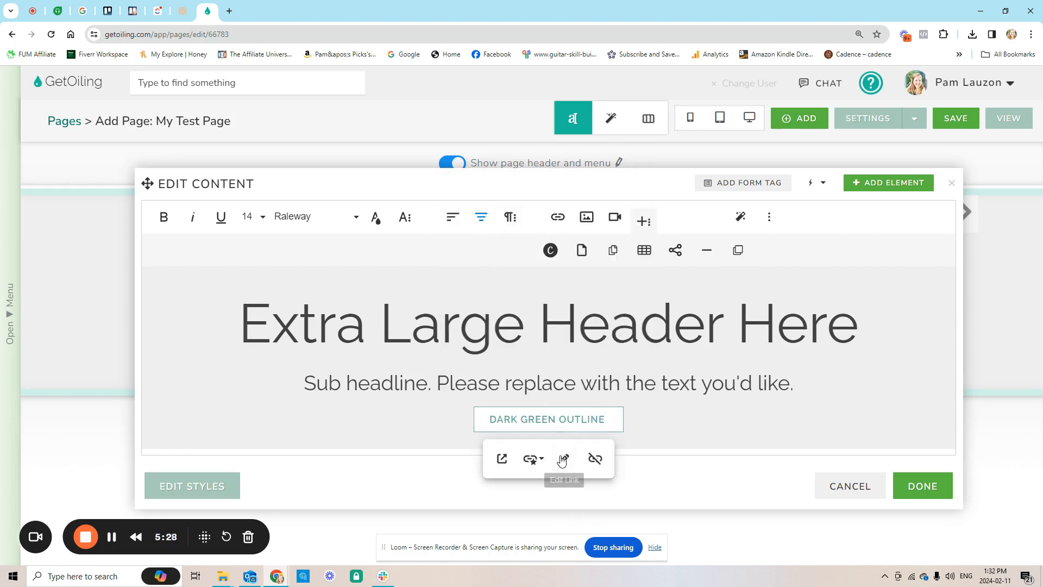
pyautogui.click(561, 458)
pyautogui.click(504, 185)
pyautogui.scroll(-3, 516, 256)
pyautogui.scroll(-5, 522, 259)
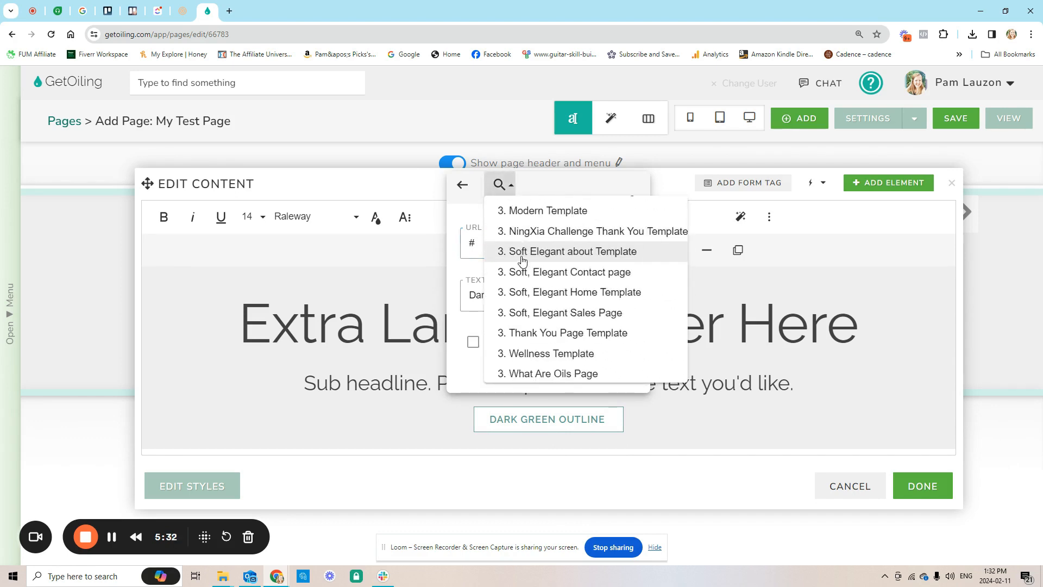
pyautogui.scroll(10, 522, 260)
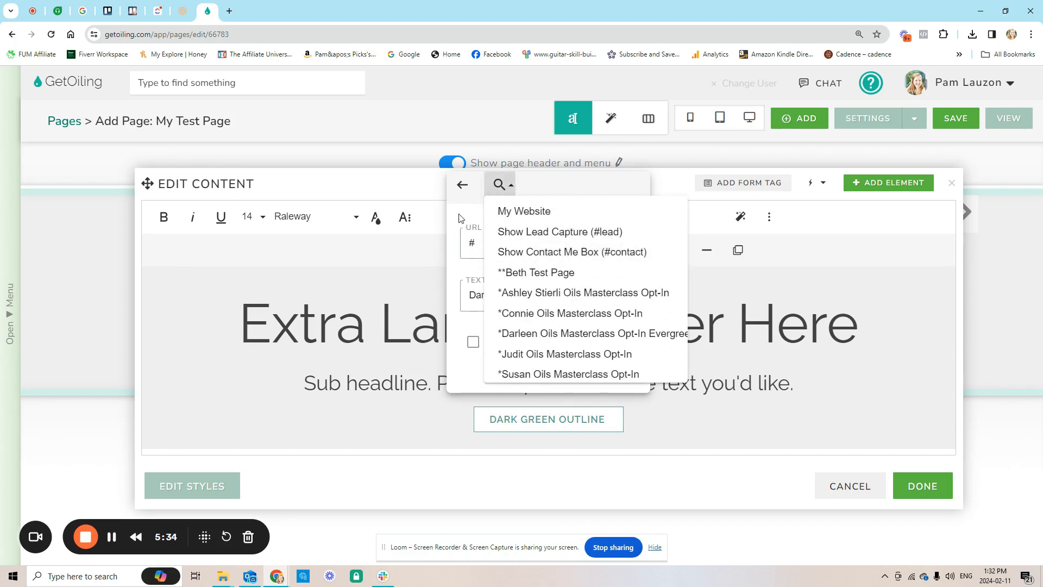
pyautogui.click(502, 239)
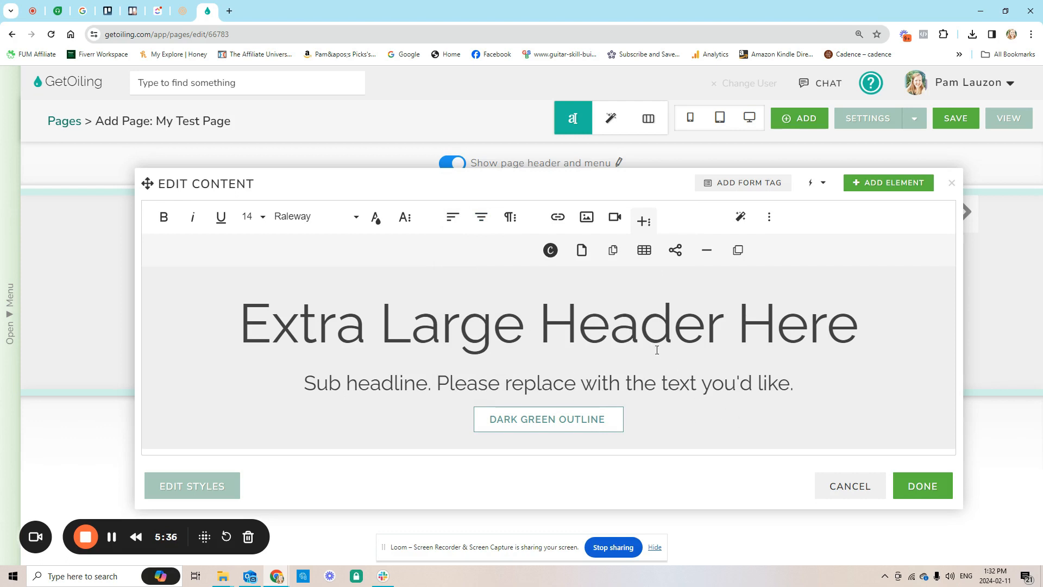
pyautogui.click(905, 489)
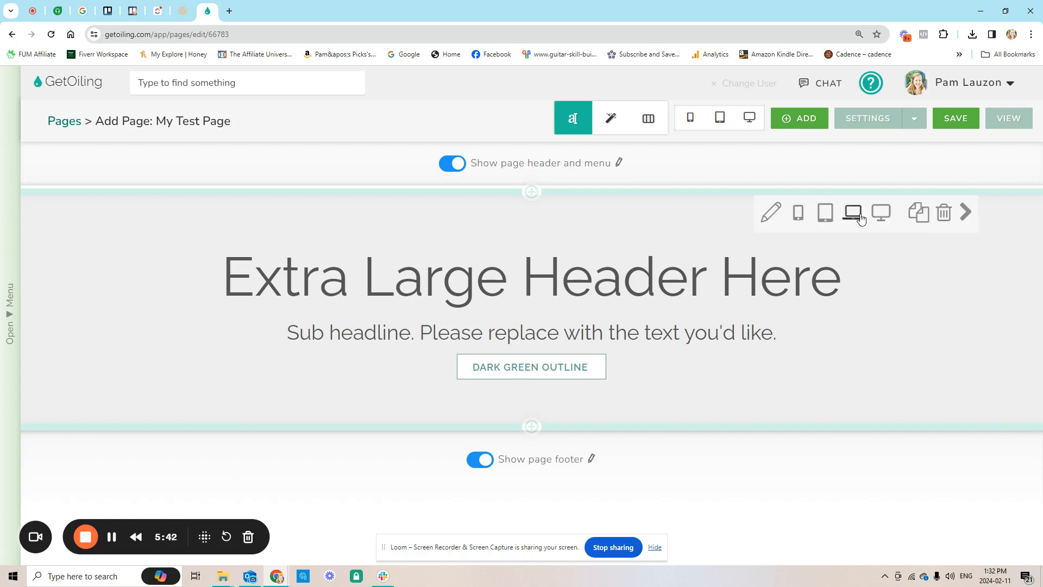
# Step: Open the header section's settings and set its background color to the muted dark green preset swatch
pyautogui.click(766, 213)
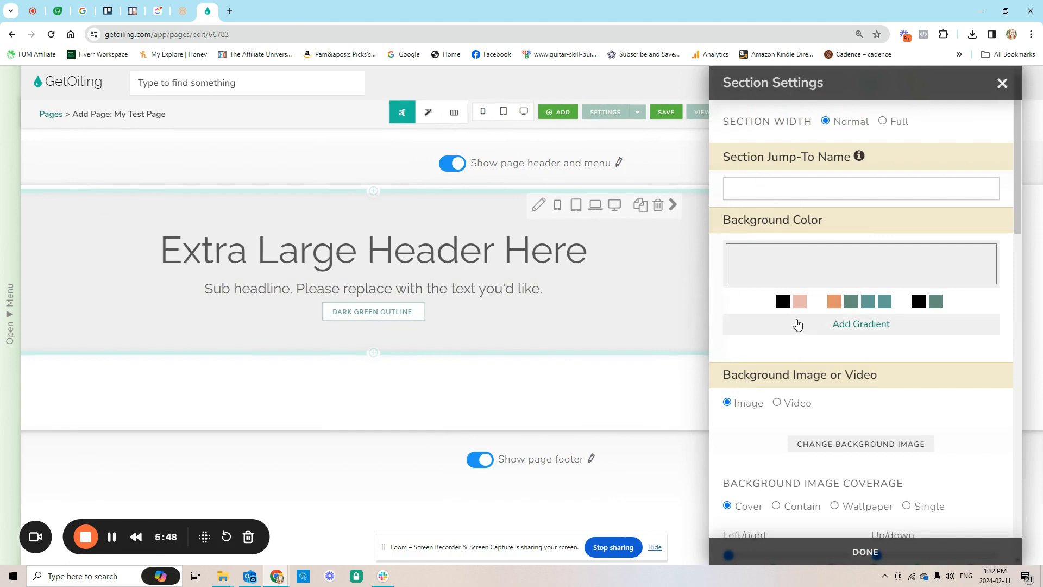
pyautogui.click(851, 302)
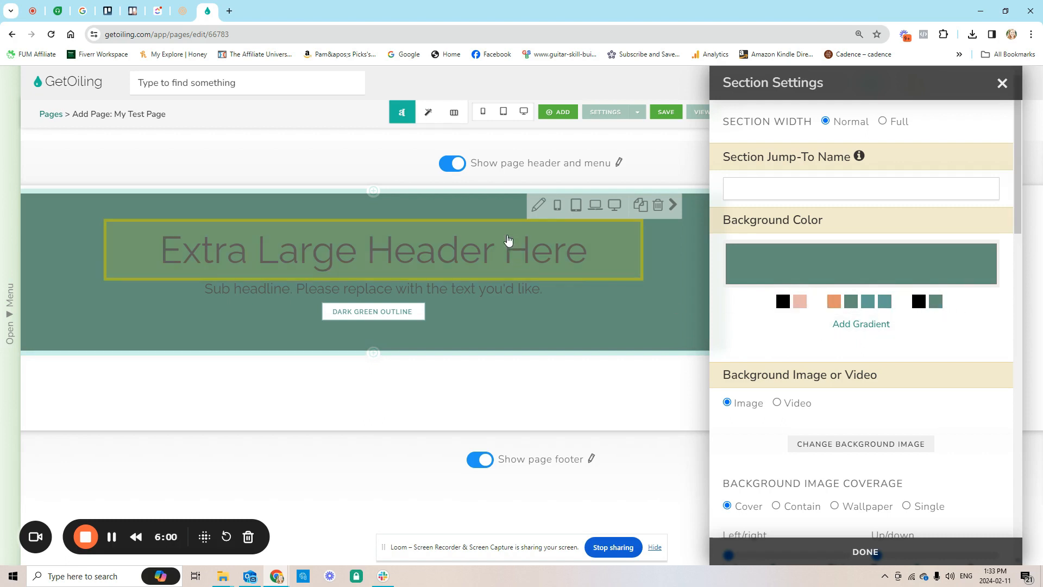
# Step: Browse the background image library and choose None for the section's background image
pyautogui.click(814, 444)
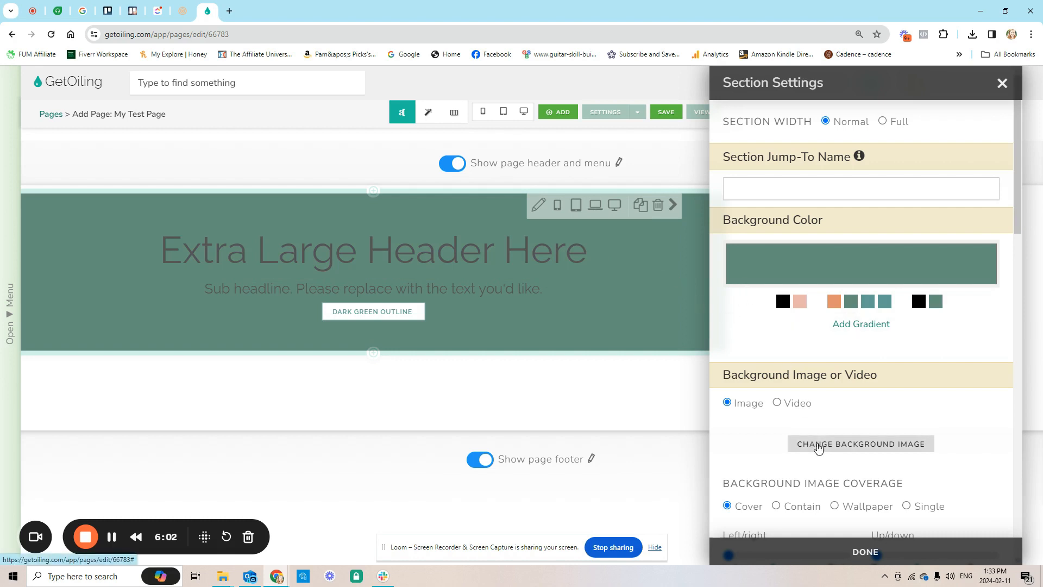
pyautogui.scroll(-3, 772, 380)
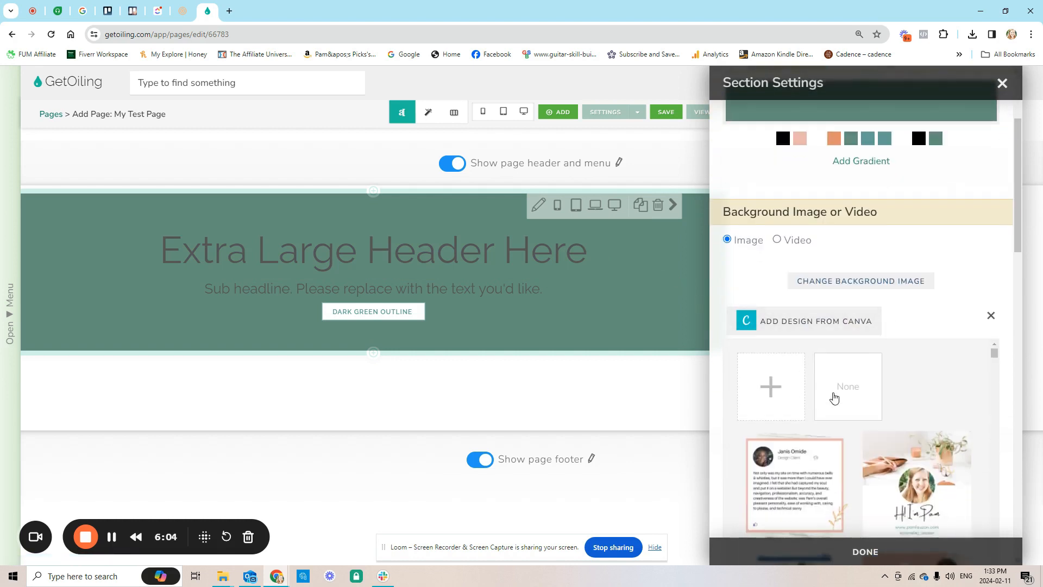
pyautogui.scroll(-2, 828, 364)
pyautogui.scroll(3, 788, 364)
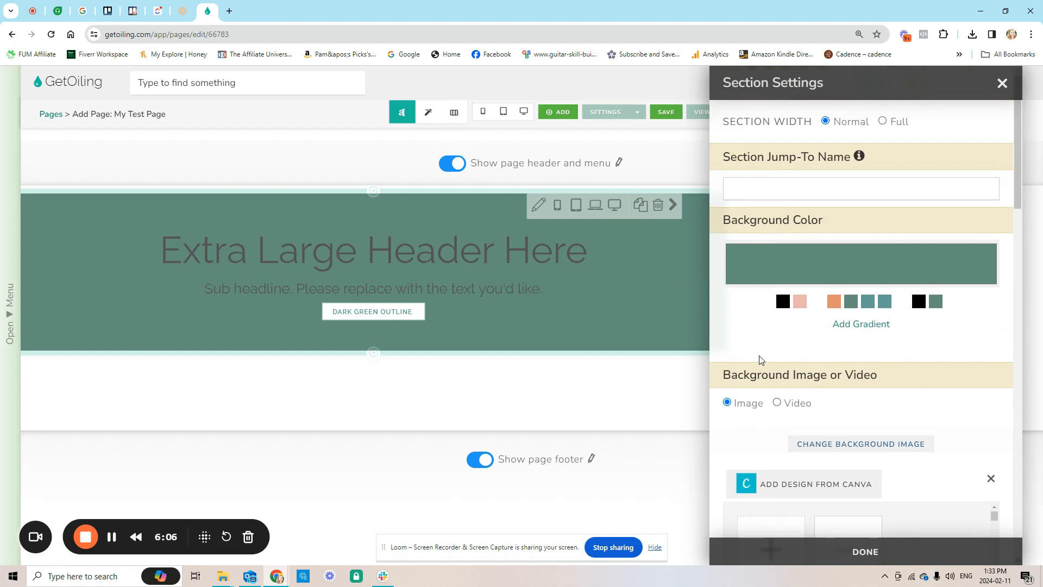
pyautogui.scroll(-4, 759, 360)
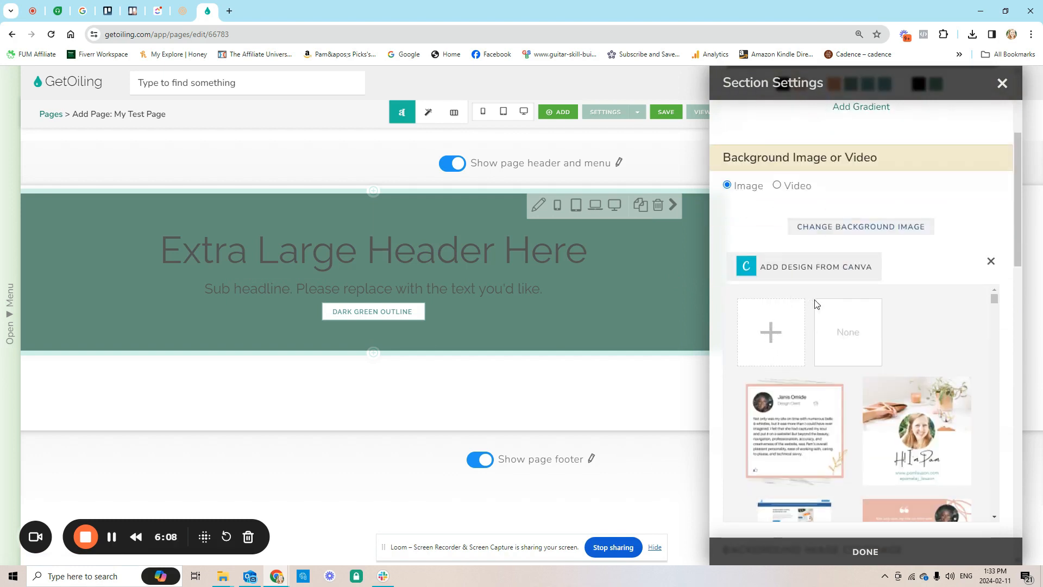
pyautogui.click(846, 337)
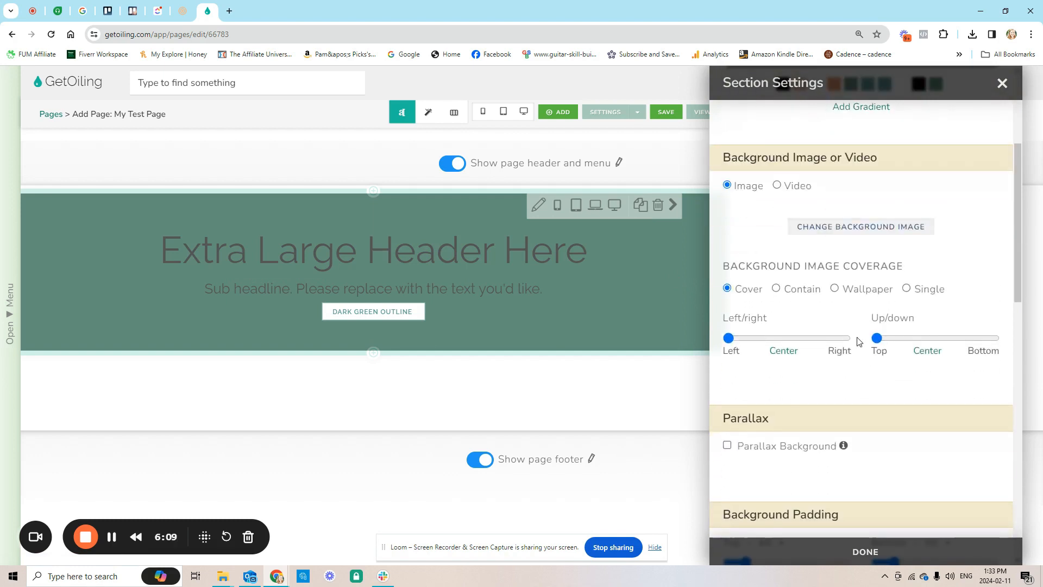
# Step: Switch the section's background type to Video and back to Image
pyautogui.click(820, 232)
pyautogui.click(791, 187)
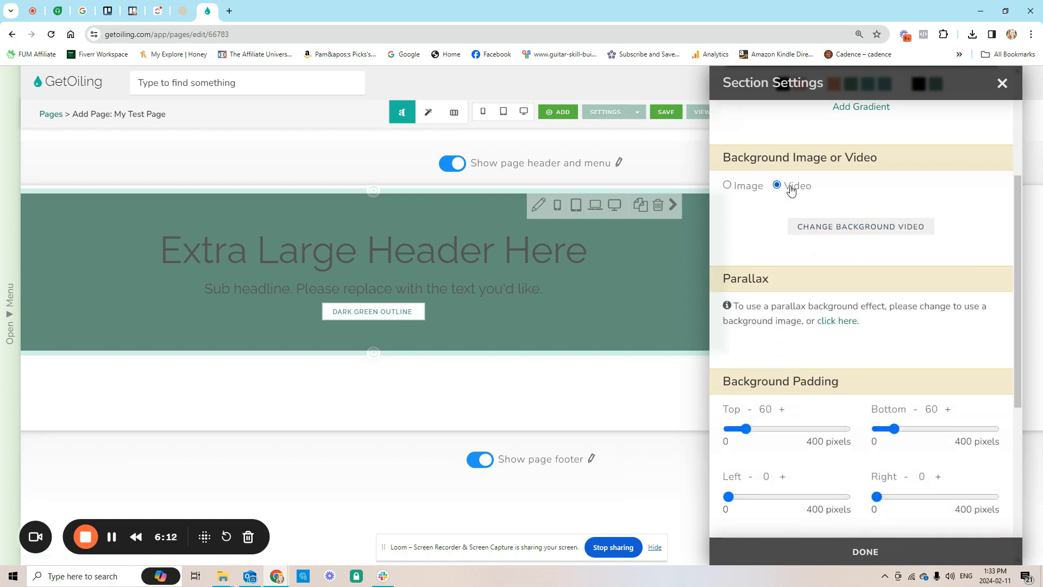
pyautogui.click(748, 187)
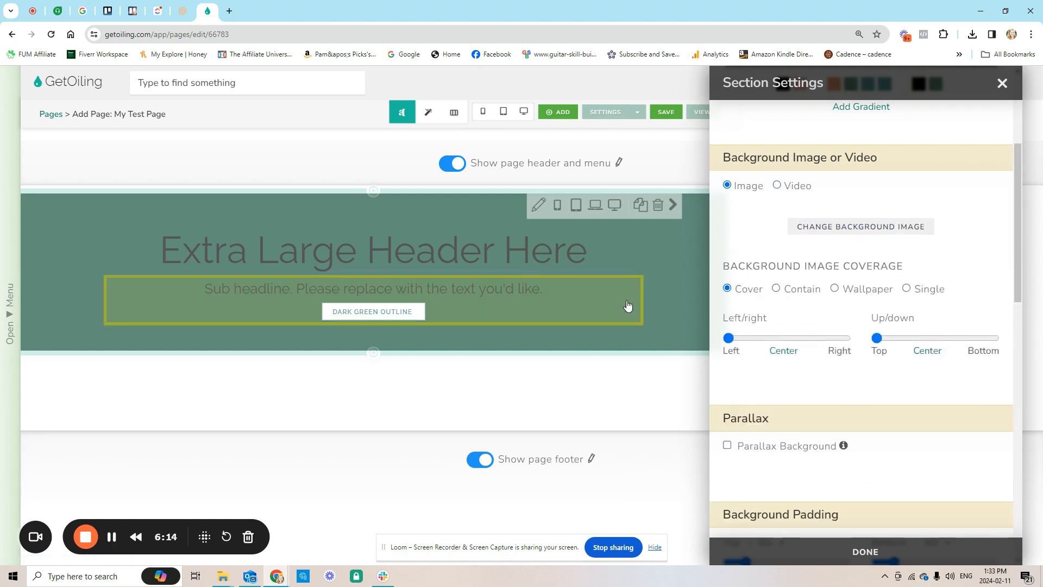
# Step: Set the background image coverage to Wallpaper and the background padding to 92 pixels top and 99 pixels bottom
pyautogui.click(544, 211)
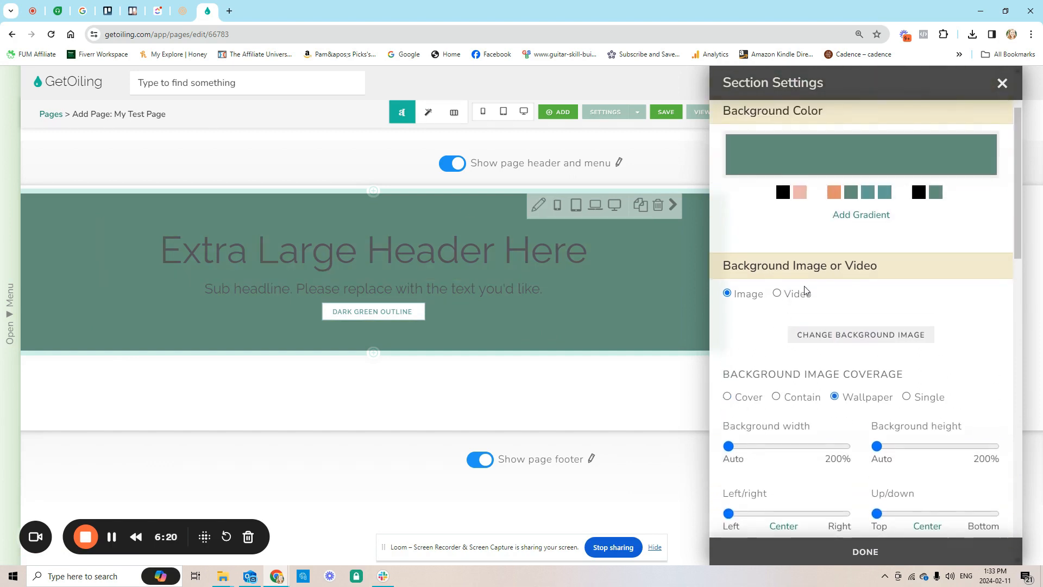
pyautogui.scroll(-8, 793, 272)
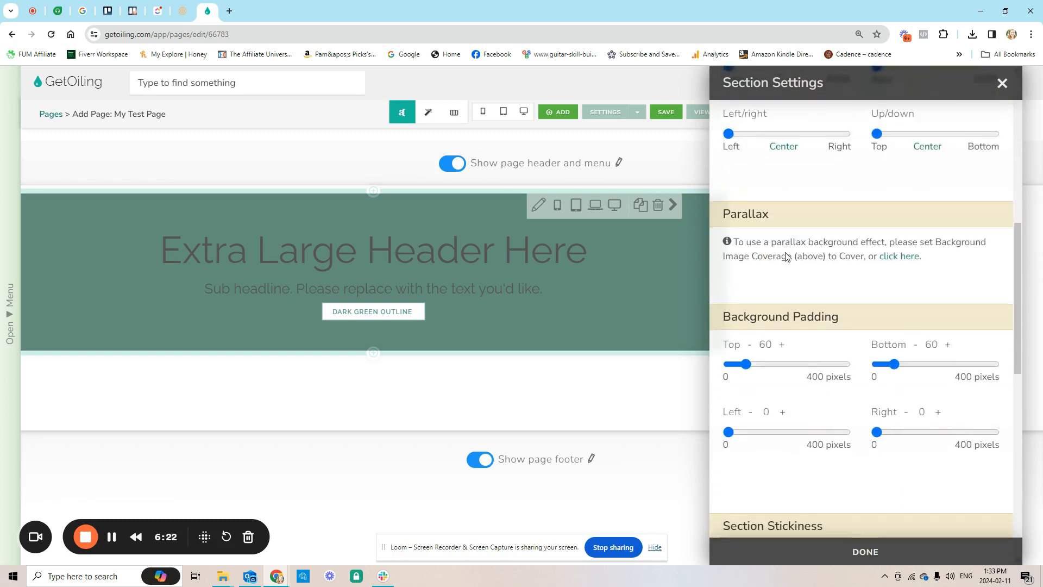
pyautogui.scroll(-3, 786, 257)
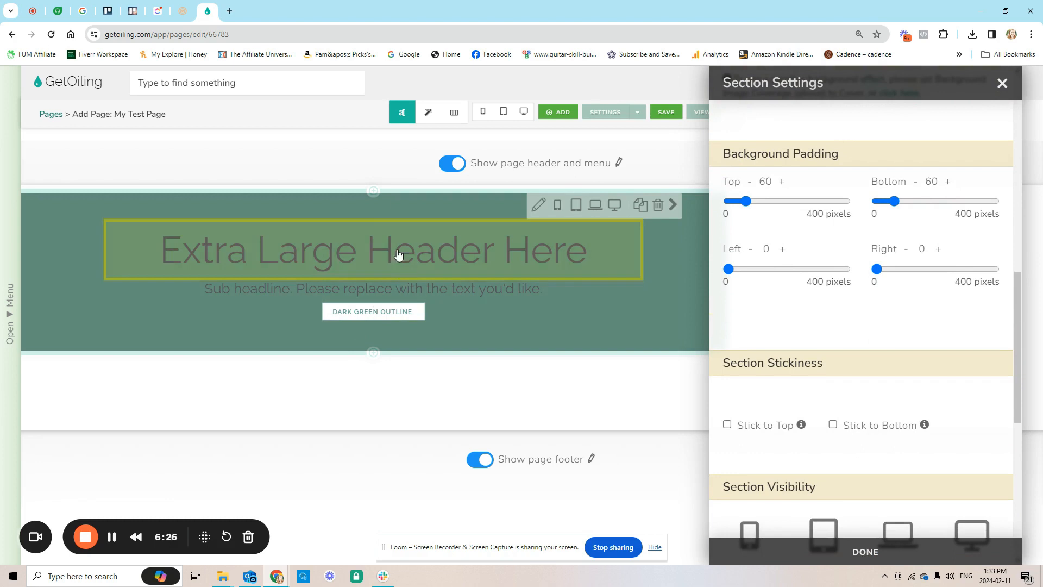
pyautogui.moveTo(749, 201)
pyautogui.mouseDown()
pyautogui.moveTo(765, 201)
pyautogui.moveTo(746, 201)
pyautogui.mouseUp()
pyautogui.moveTo(892, 204); pyautogui.dragTo(906, 204)
pyautogui.moveTo(754, 202); pyautogui.dragTo(755, 200)
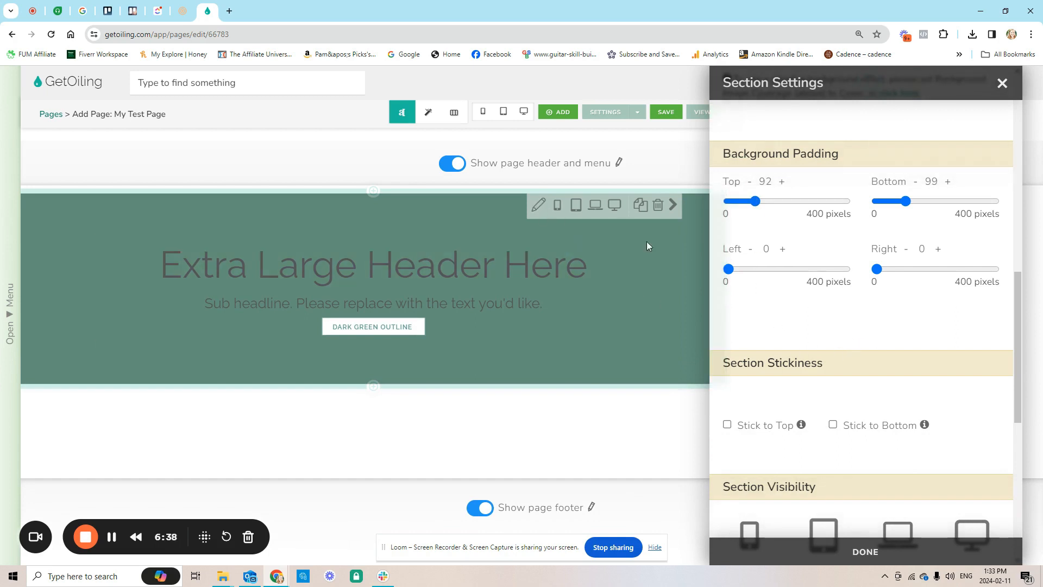
# Step: Set the section's background image to the library photo of a desk with a laptop and pink flowers
pyautogui.scroll(6, 851, 296)
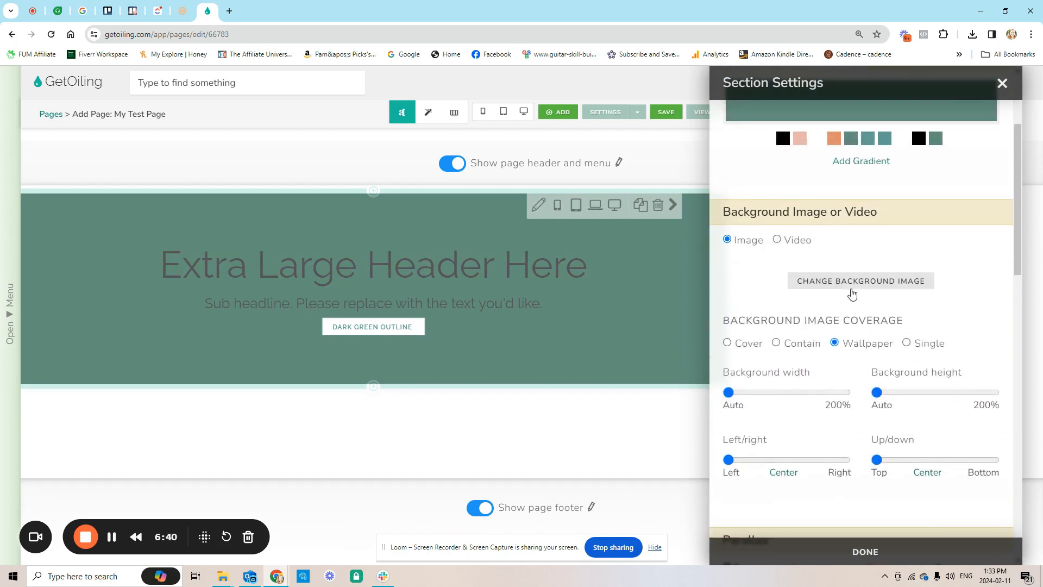
pyautogui.click(860, 281)
pyautogui.scroll(-5, 891, 374)
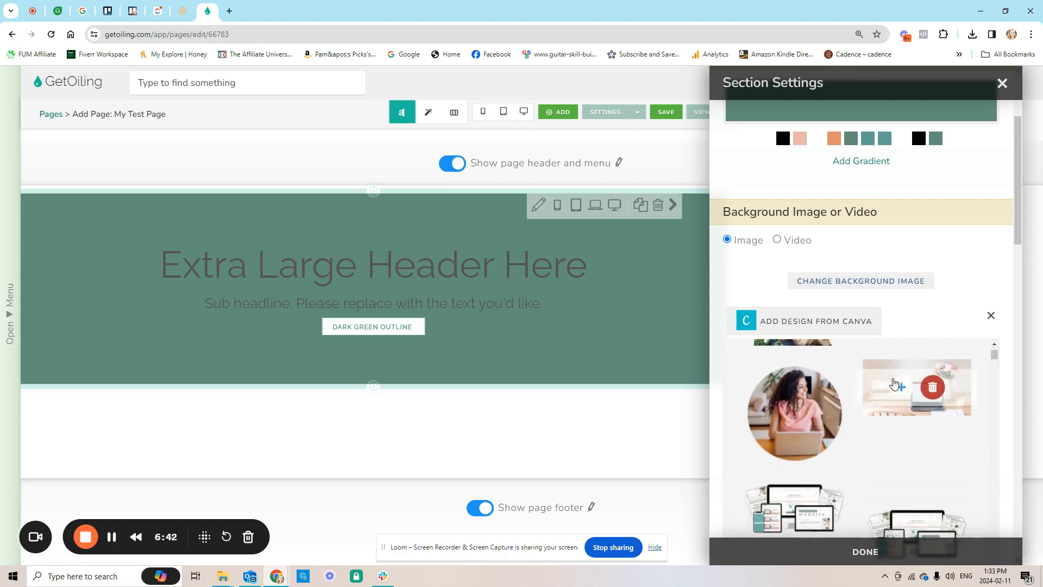
pyautogui.click(900, 386)
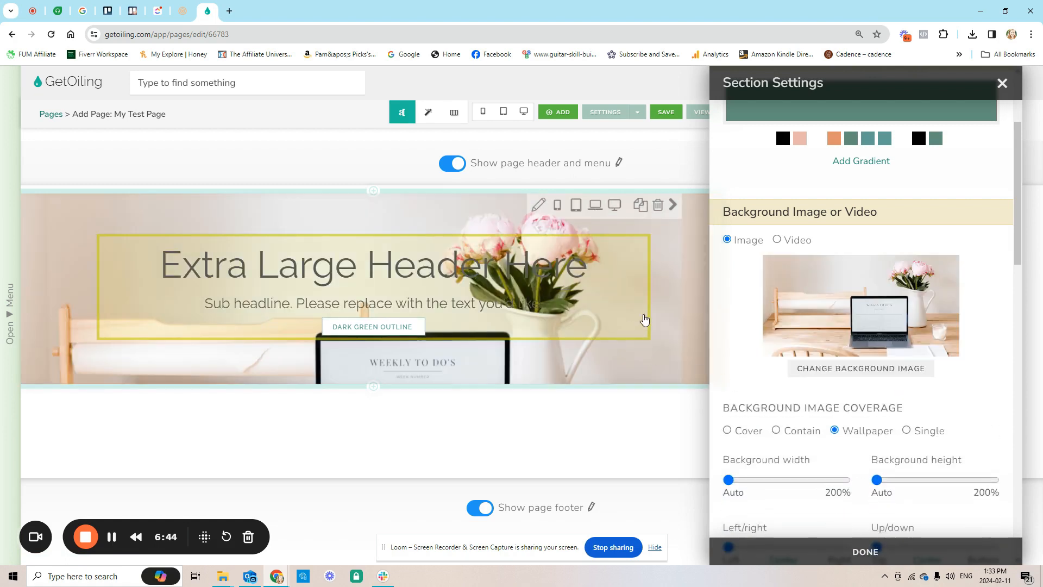
# Step: Set the background image coverage to Cover
pyautogui.scroll(-4, 745, 314)
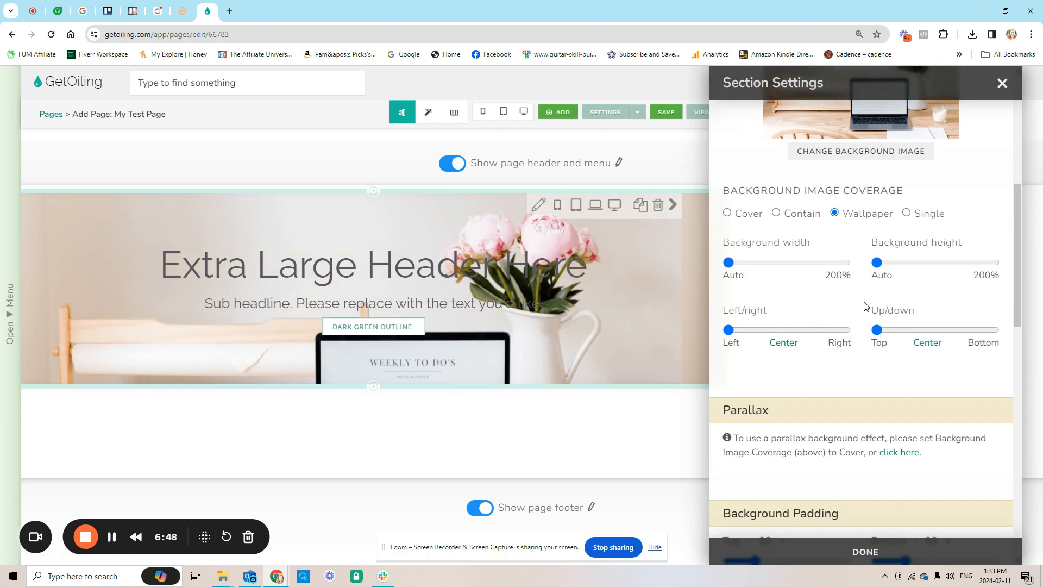
pyautogui.scroll(6, 866, 304)
pyautogui.scroll(-3, 867, 302)
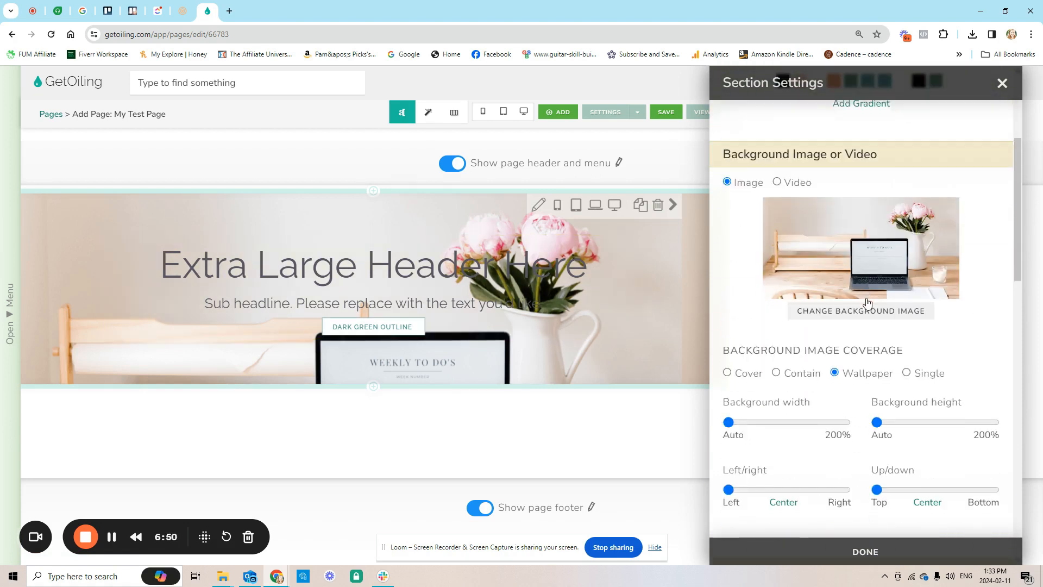
pyautogui.scroll(-3, 867, 303)
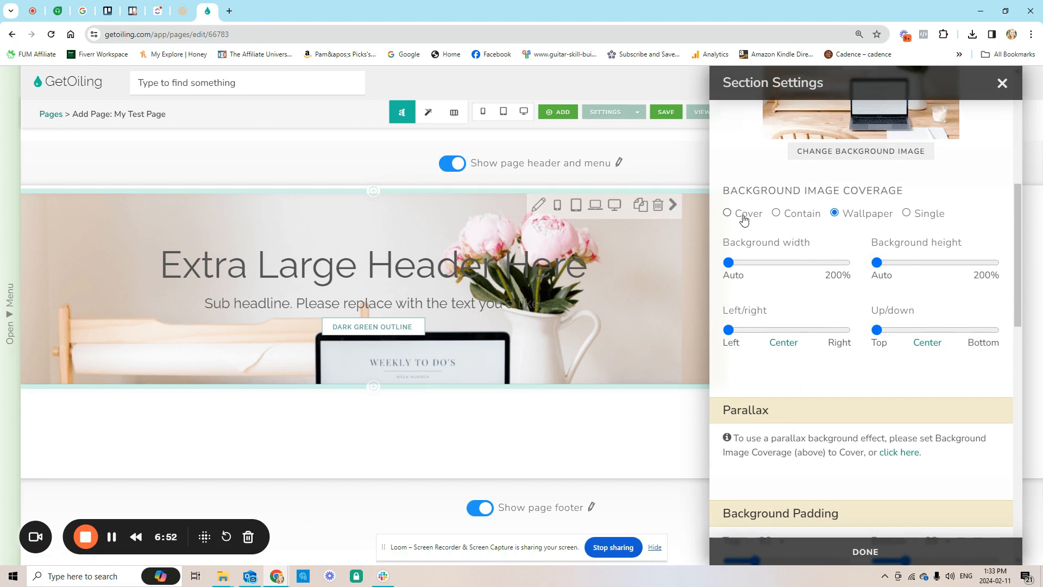
pyautogui.click(743, 219)
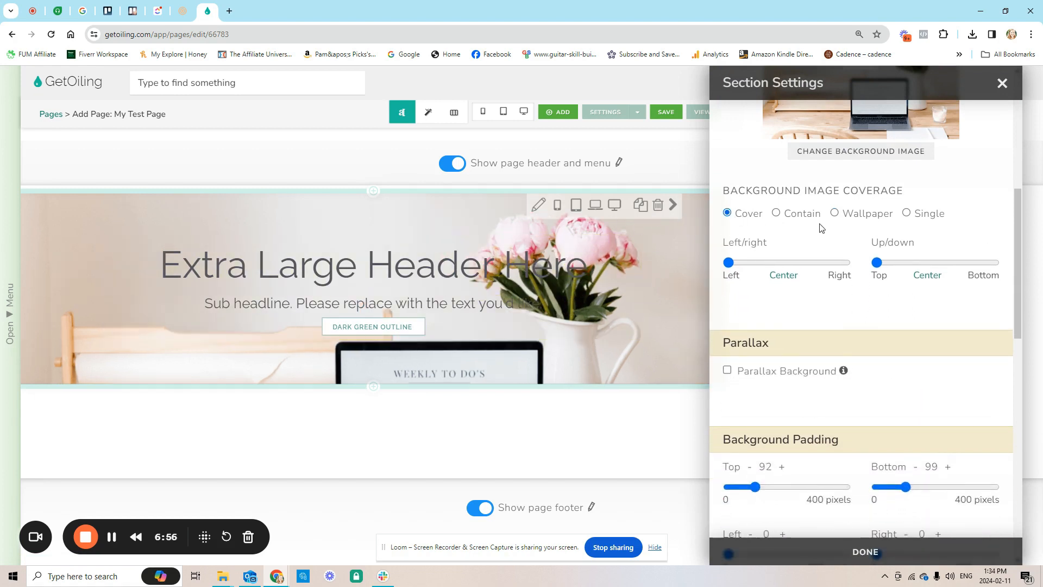
# Step: Try shifting the background image vertically and horizontally, and return its position to left and top
pyautogui.moveTo(878, 263)
pyautogui.mouseDown()
pyautogui.moveTo(985, 267)
pyautogui.moveTo(864, 268)
pyautogui.moveTo(893, 266)
pyautogui.mouseUp()
pyautogui.moveTo(729, 263)
pyautogui.mouseDown()
pyautogui.moveTo(744, 263)
pyautogui.moveTo(728, 260)
pyautogui.mouseUp()
pyautogui.moveTo(759, 266); pyautogui.dragTo(728, 263)
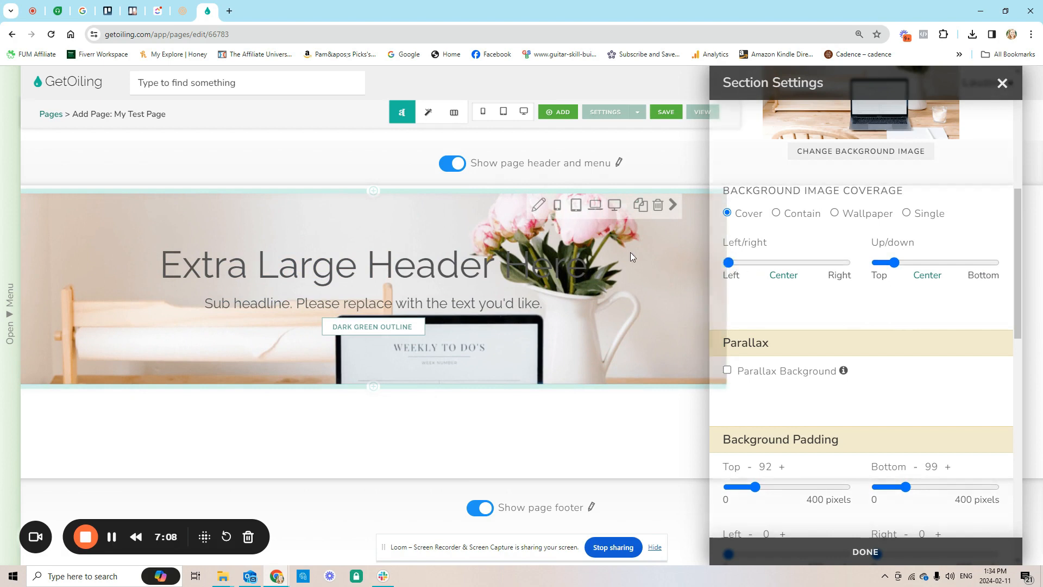
pyautogui.moveTo(894, 263); pyautogui.dragTo(867, 270)
# Step: Set the section's background padding to 136 pixels top and 128 pixels bottom
pyautogui.scroll(-2, 850, 321)
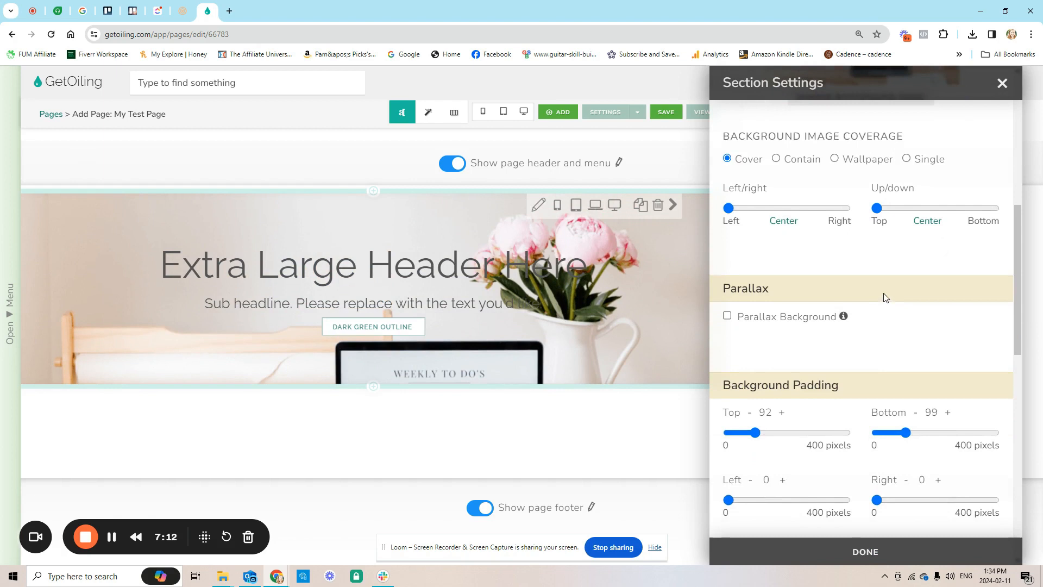
pyautogui.moveTo(905, 378); pyautogui.dragTo(925, 378)
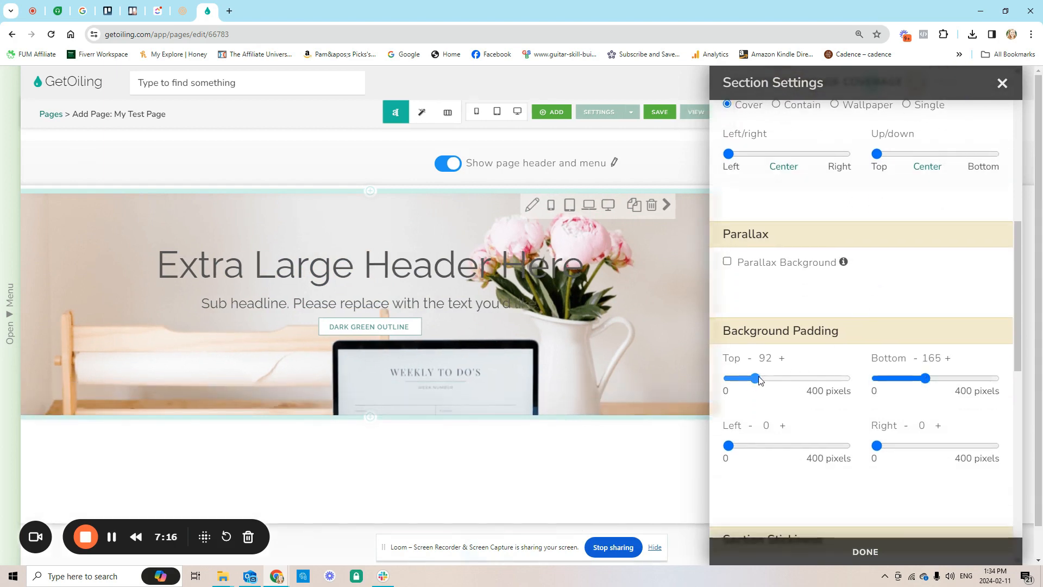
pyautogui.moveTo(757, 378); pyautogui.dragTo(768, 378)
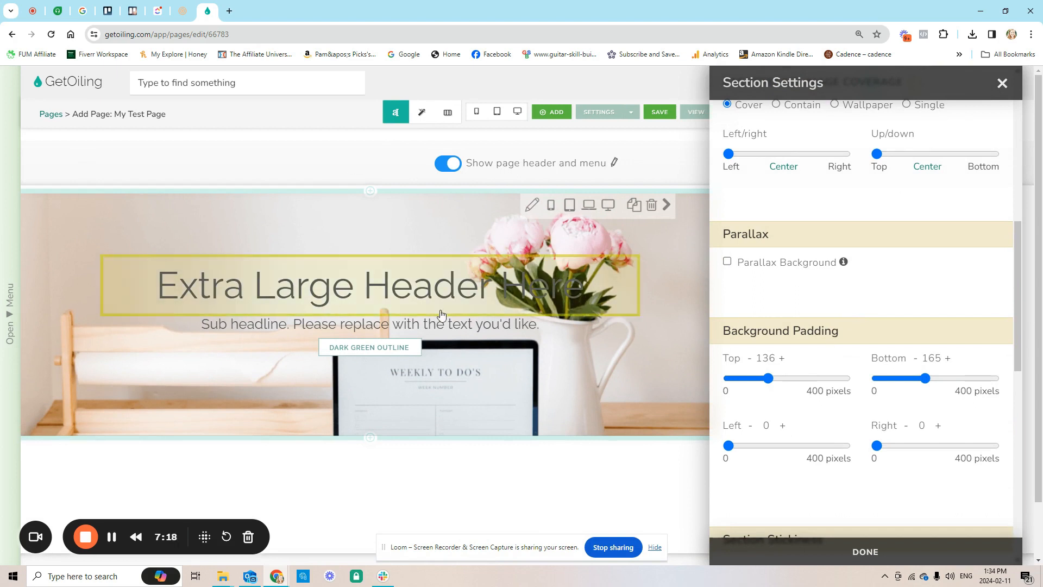
pyautogui.moveTo(925, 378); pyautogui.dragTo(914, 379)
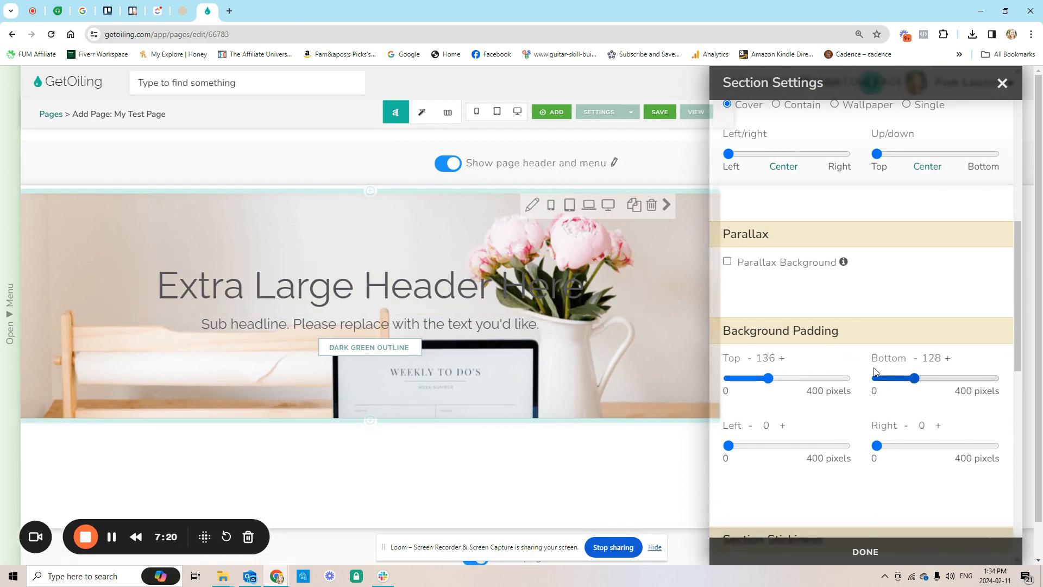
# Step: Turn the section's parallax background on and off again
pyautogui.scroll(-4, 818, 360)
pyautogui.scroll(5, 800, 338)
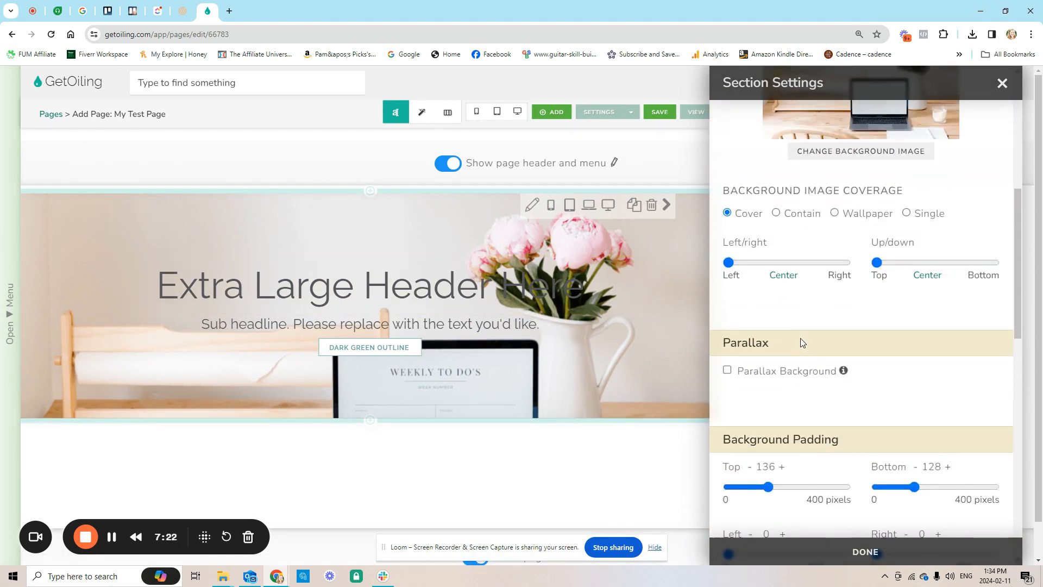
pyautogui.click(776, 371)
pyautogui.click(768, 372)
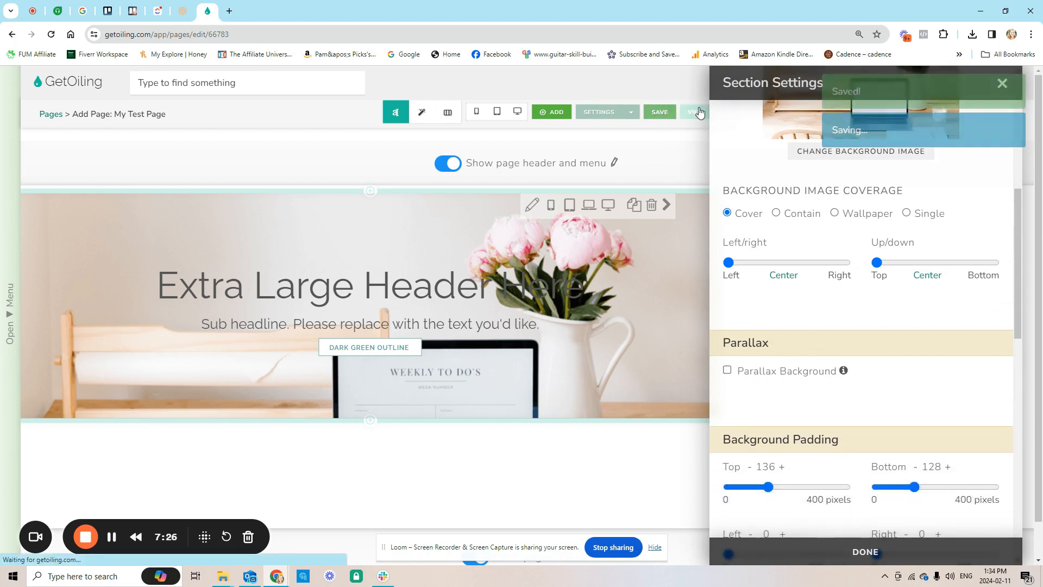
# Step: Preview the published page and turn on the header section's Parallax Background back in the editor
pyautogui.click(697, 112)
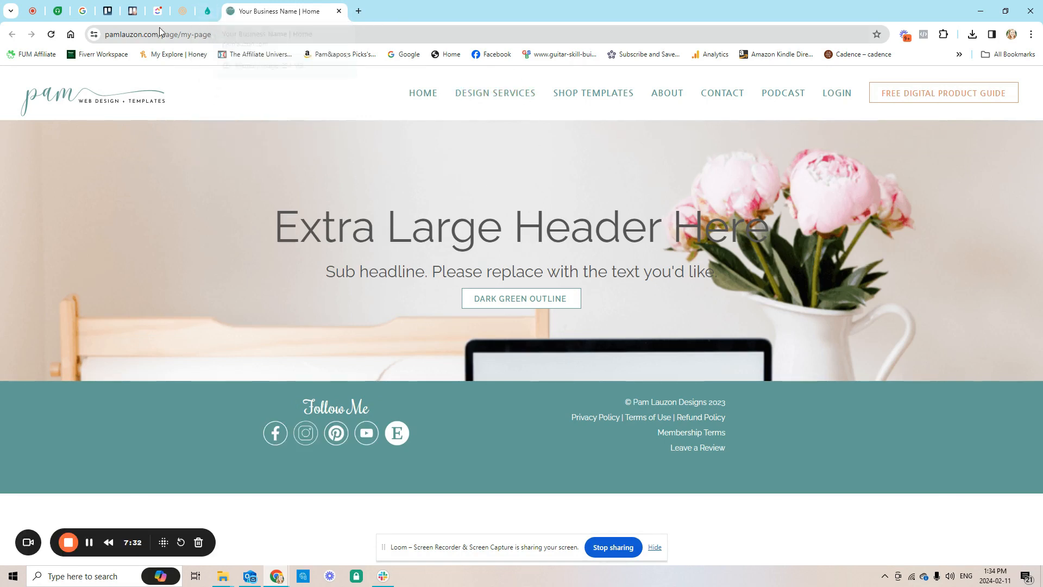
pyautogui.click(208, 13)
pyautogui.click(747, 372)
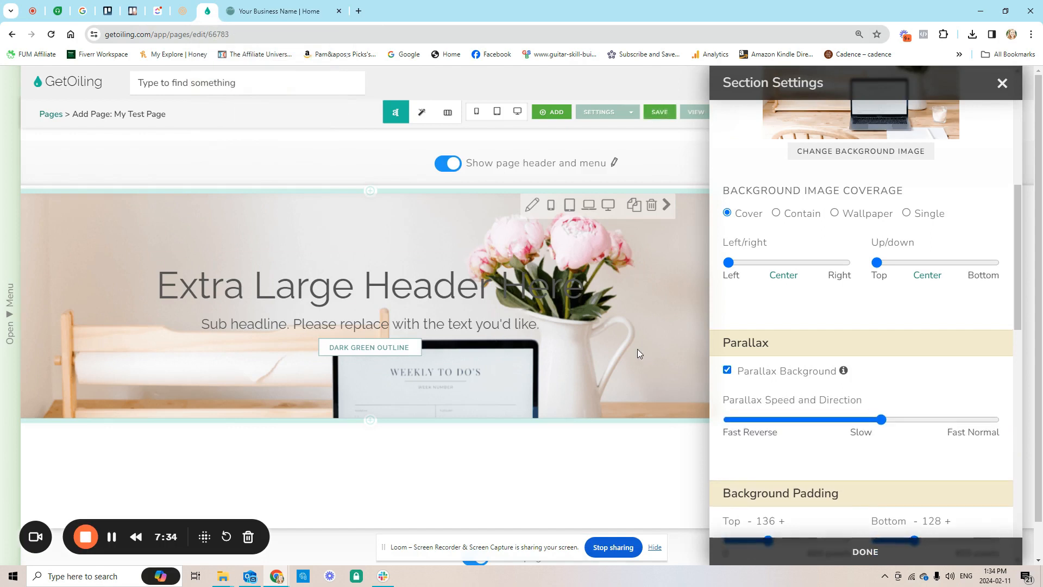
# Step: Add a 2 Column No Header section directly below the header section
pyautogui.click(370, 420)
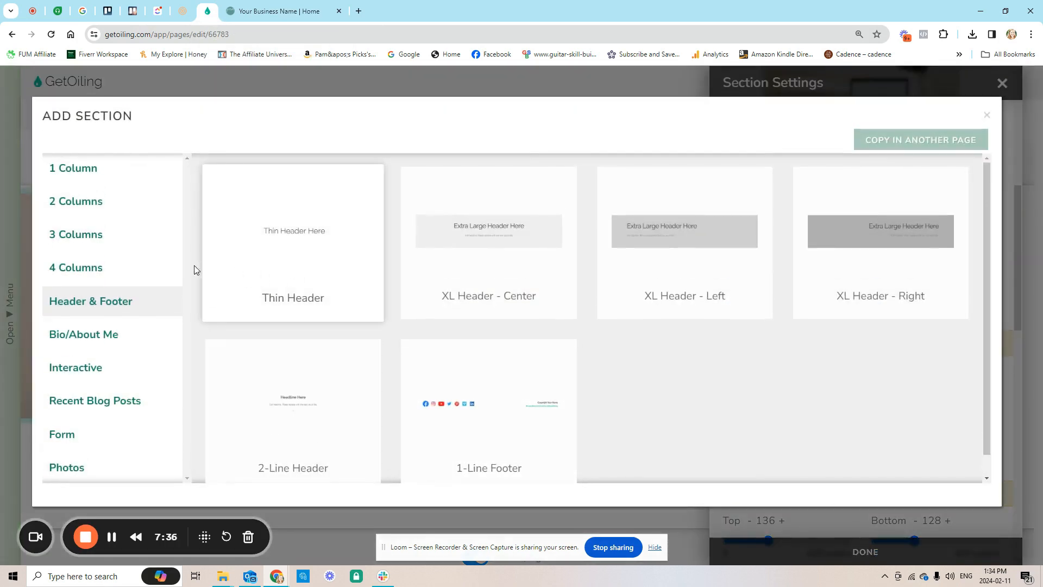
pyautogui.click(101, 202)
pyautogui.click(268, 256)
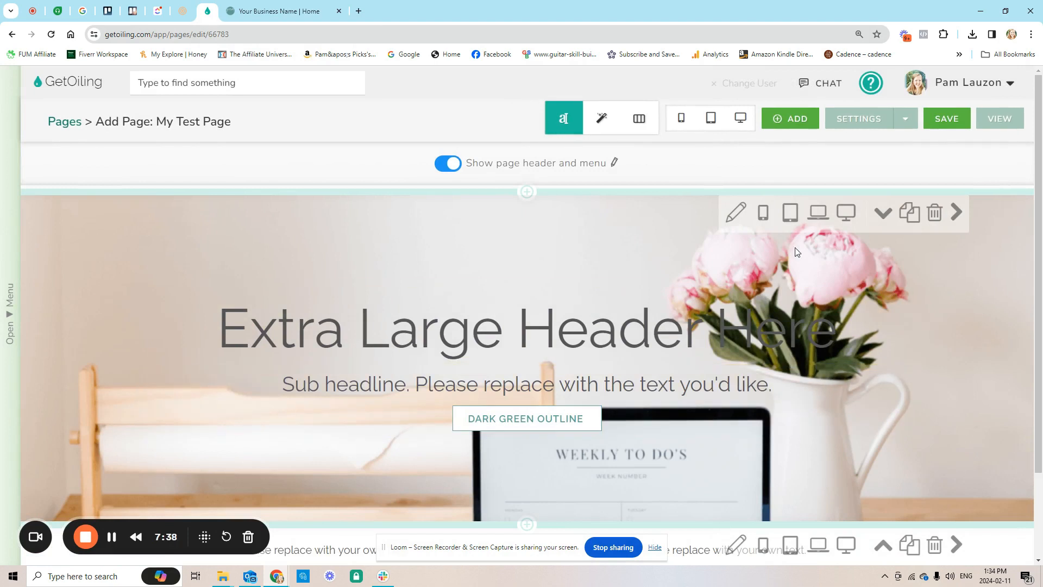
# Step: Save the page, preview the published version and return to the page editor
pyautogui.click(942, 119)
pyautogui.click(999, 118)
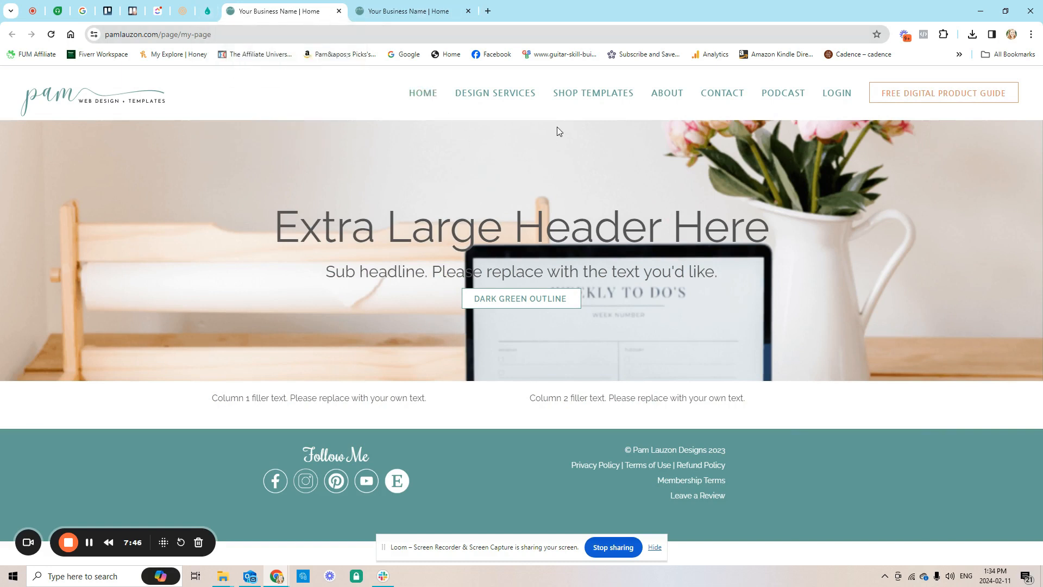
pyautogui.click(208, 11)
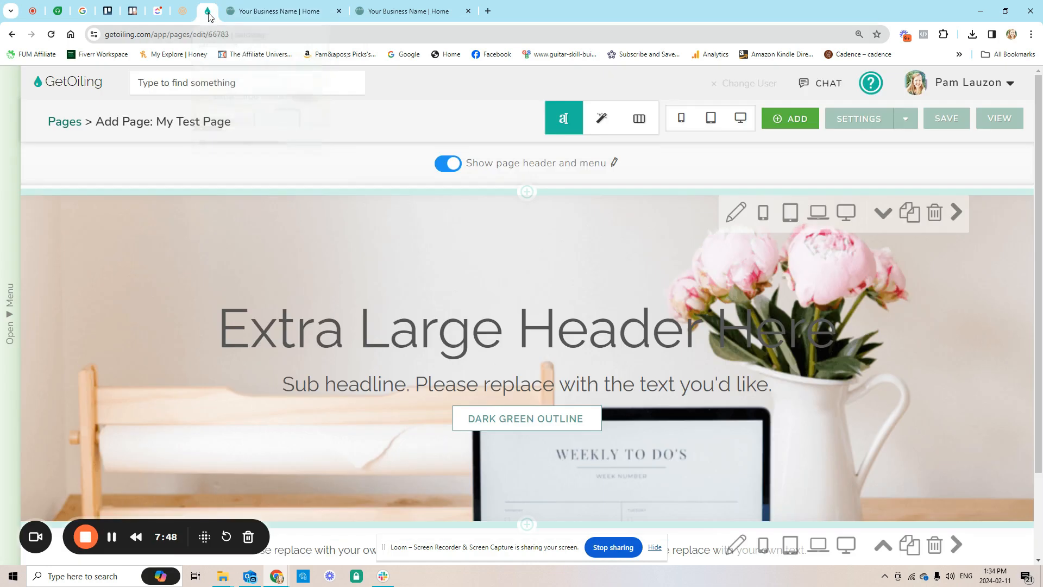
# Step: Add a second 2 Column No Header section and set the upper two-column section's top padding to 212 pixels
pyautogui.scroll(-2, 554, 321)
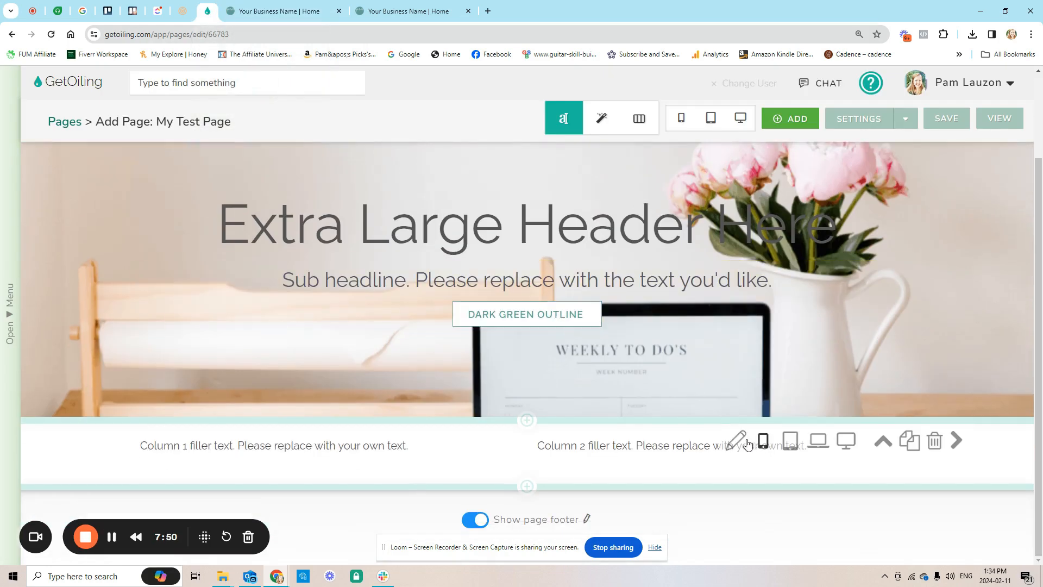
pyautogui.click(527, 486)
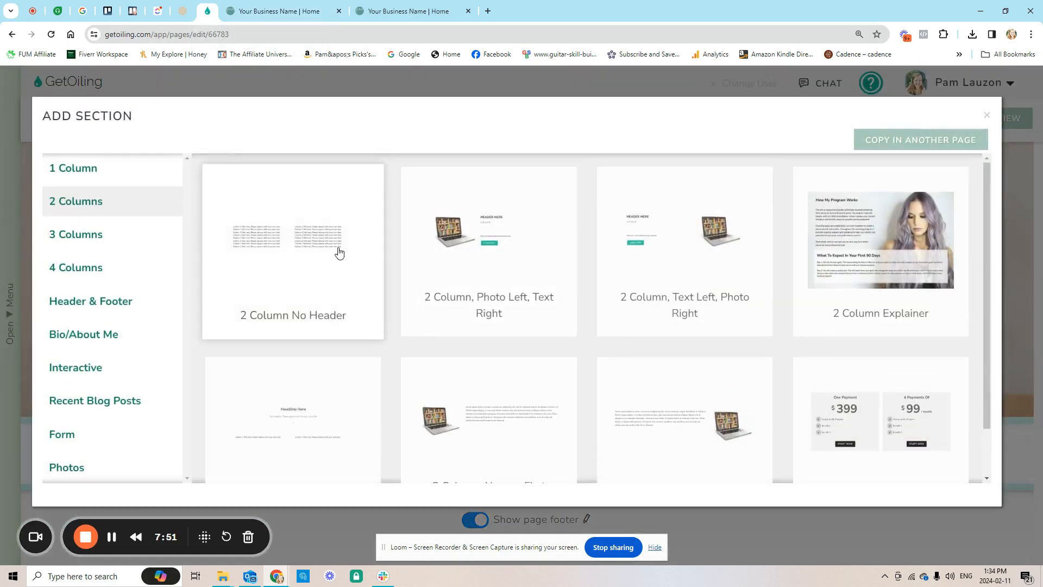
pyautogui.click(337, 251)
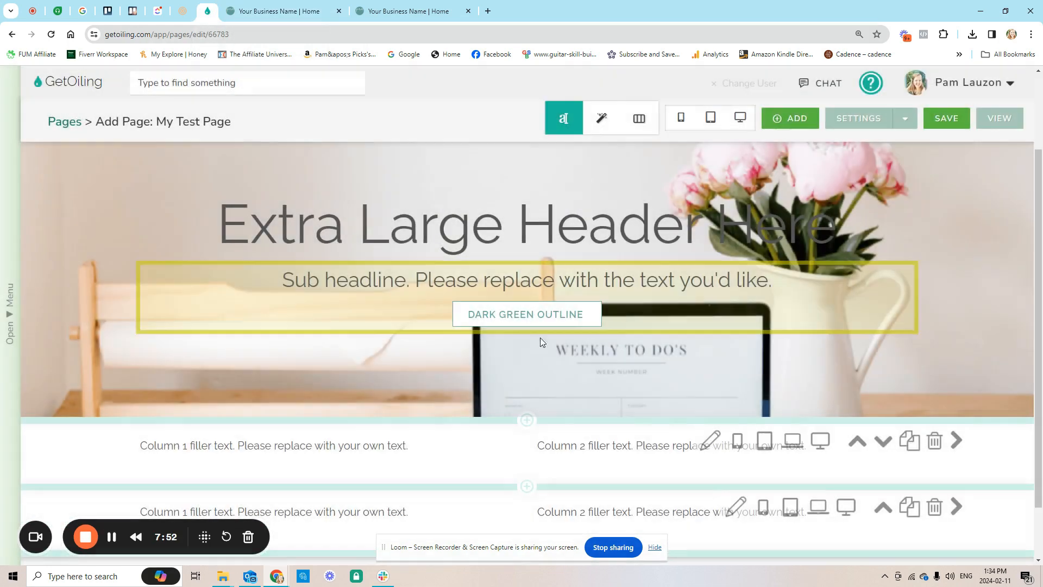
pyautogui.click(711, 440)
pyautogui.moveTo(728, 399); pyautogui.dragTo(790, 398)
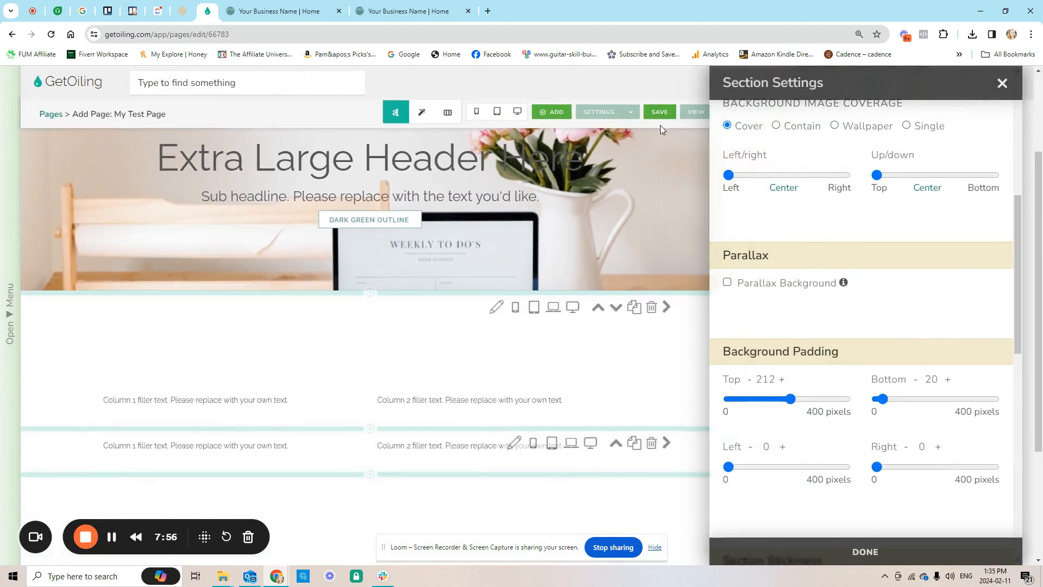
# Step: Save the page and examine the header's parallax effect on the published page
pyautogui.click(660, 112)
pyautogui.click(693, 111)
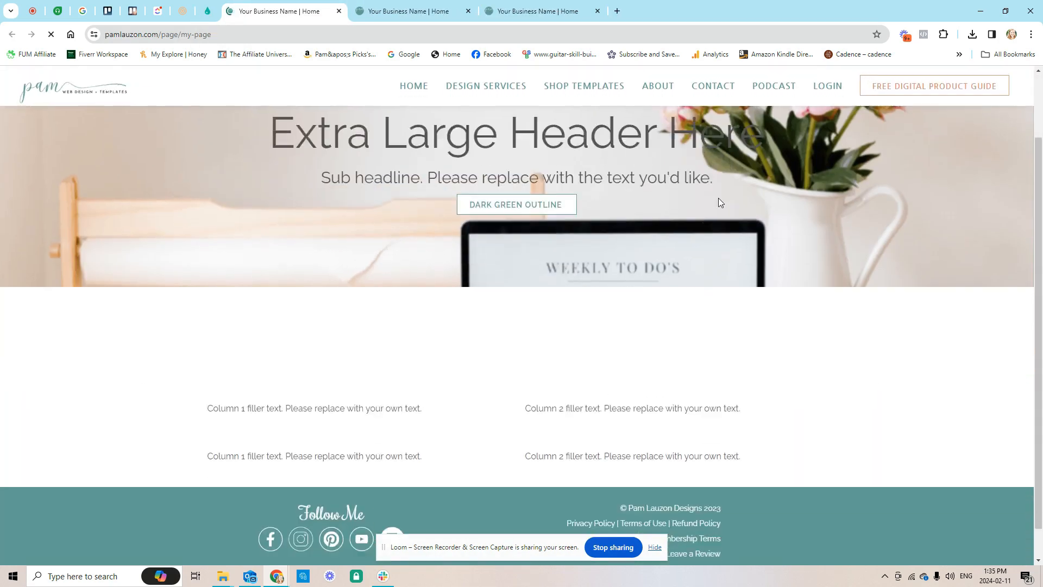
pyautogui.scroll(-1, 758, 231)
pyautogui.scroll(3, 758, 230)
pyautogui.scroll(-3, 757, 231)
pyautogui.scroll(3, 757, 230)
pyautogui.scroll(-3, 758, 230)
pyautogui.scroll(3, 801, 233)
pyautogui.scroll(-3, 868, 228)
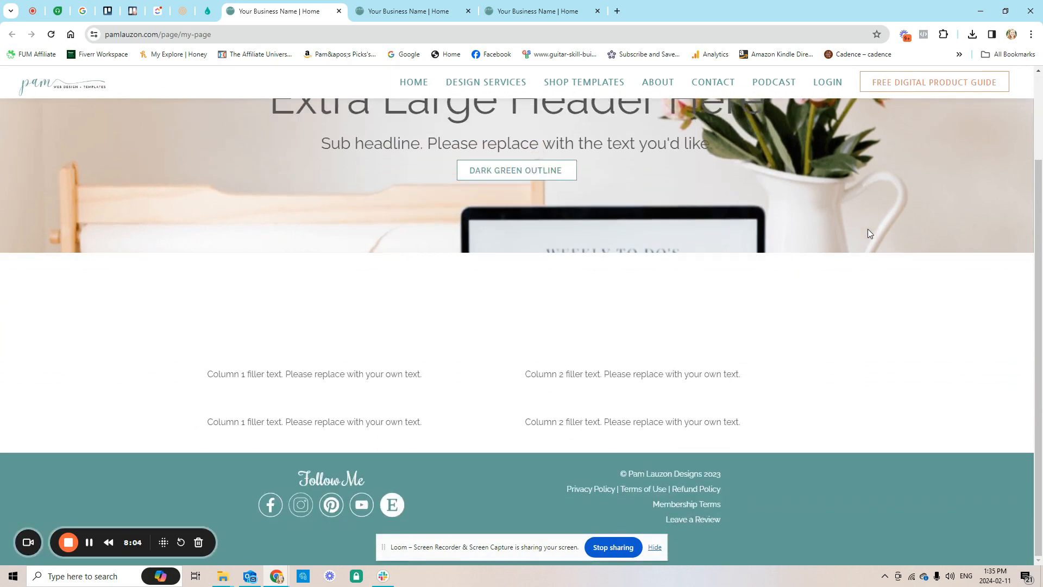
pyautogui.scroll(3, 626, 289)
pyautogui.scroll(-2, 775, 263)
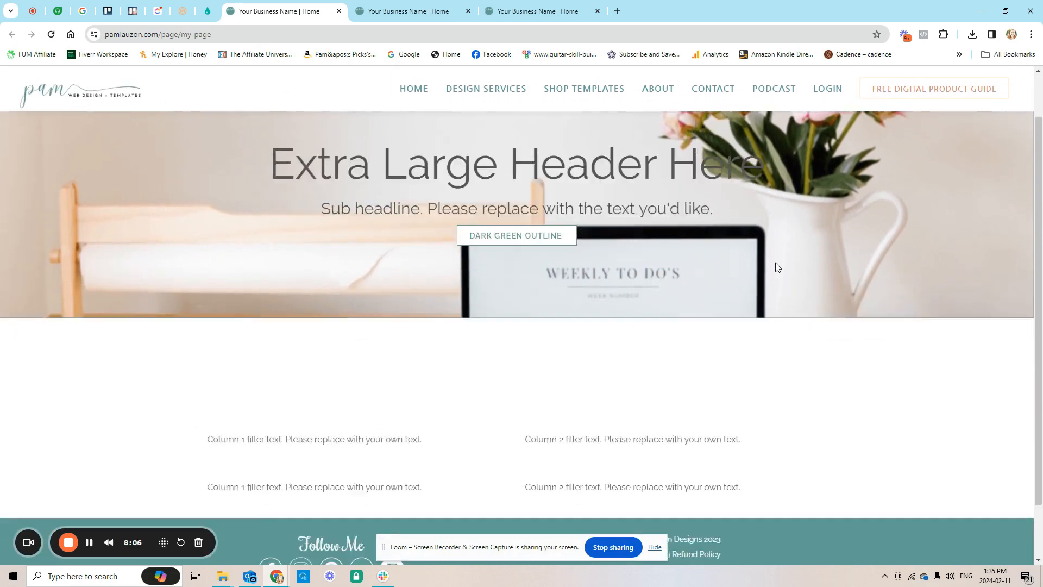
pyautogui.scroll(2, 771, 274)
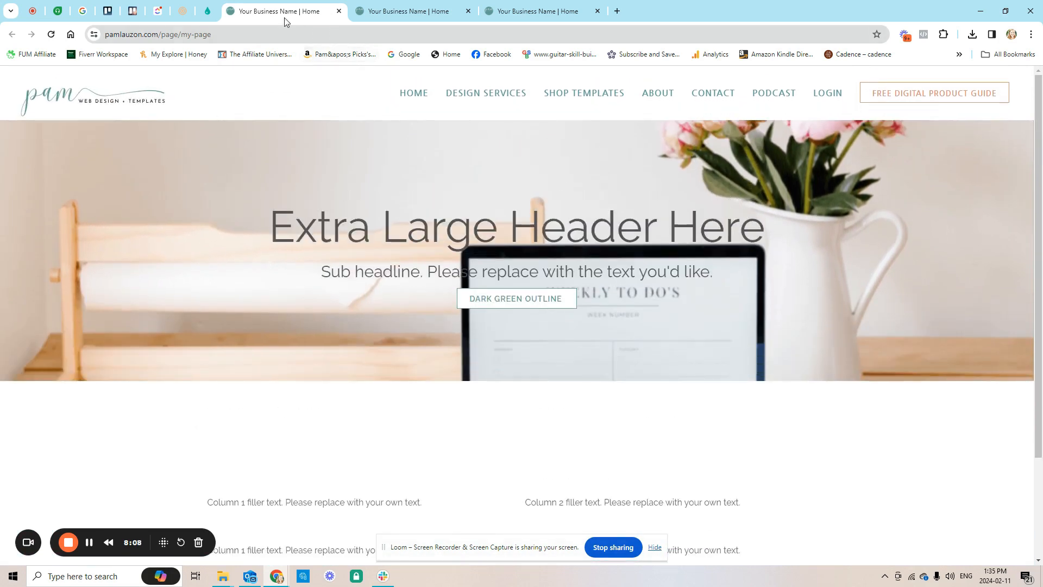
# Step: Return to the page editor and delete the two-column section with the 212-pixel top padding
pyautogui.click(208, 12)
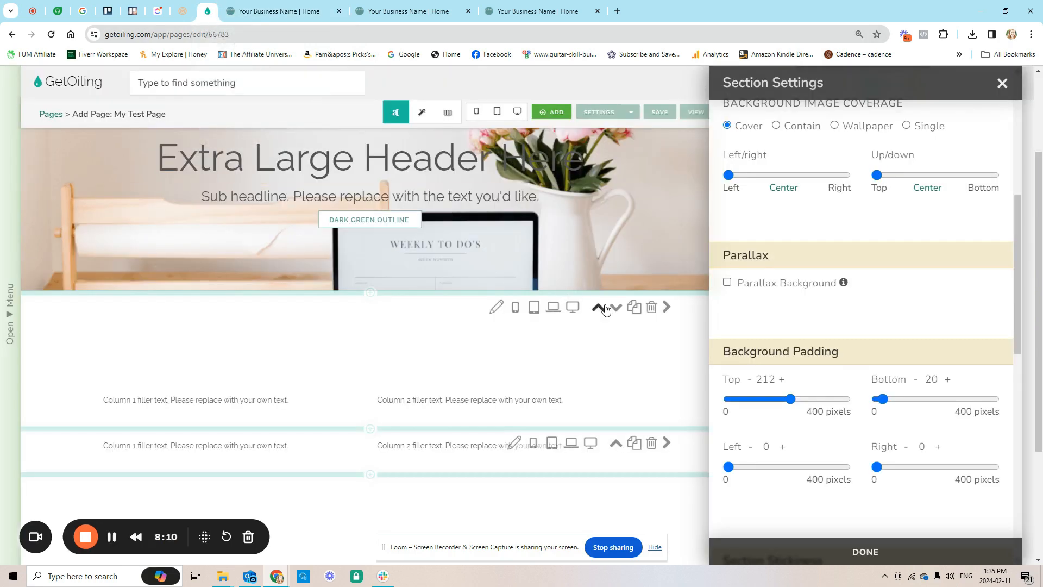
pyautogui.click(652, 308)
pyautogui.click(571, 100)
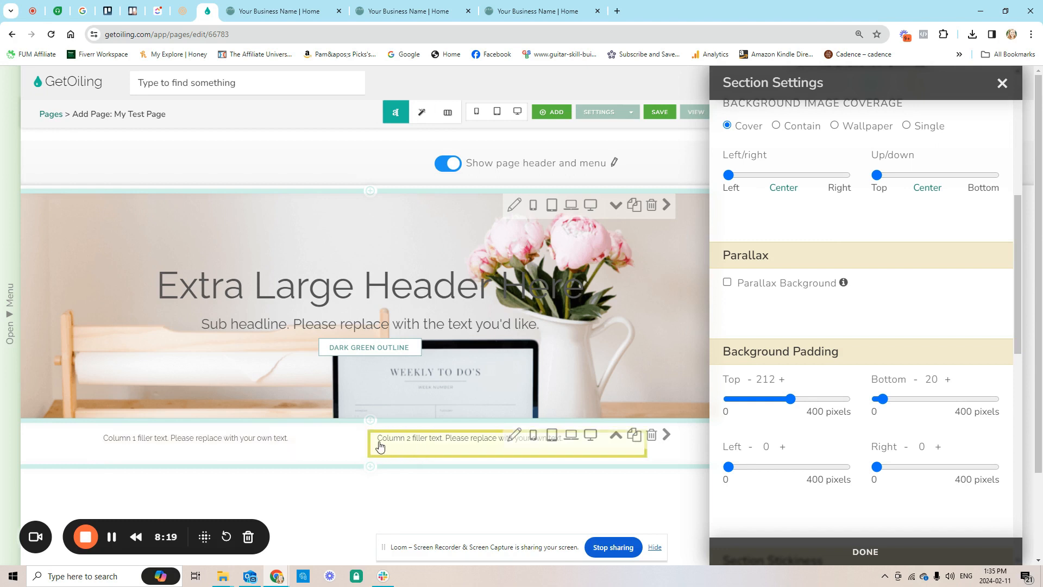
# Step: Insert the outdoor portrait photo from the image library into the content of column 1
pyautogui.click(247, 444)
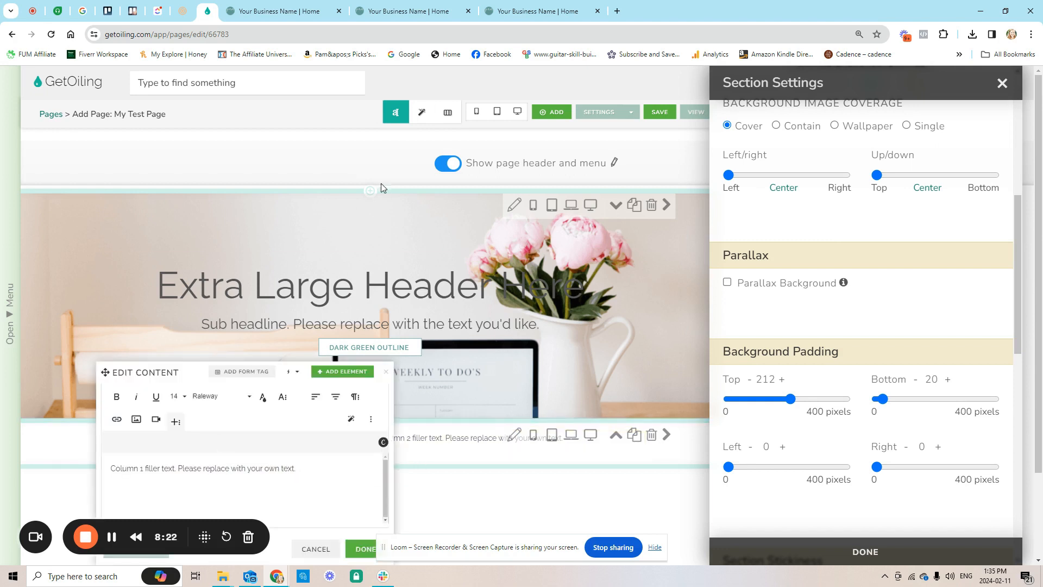
pyautogui.scroll(-2, 384, 170)
pyautogui.moveTo(164, 365); pyautogui.dragTo(236, 178)
pyautogui.moveTo(183, 284); pyautogui.dragTo(374, 287)
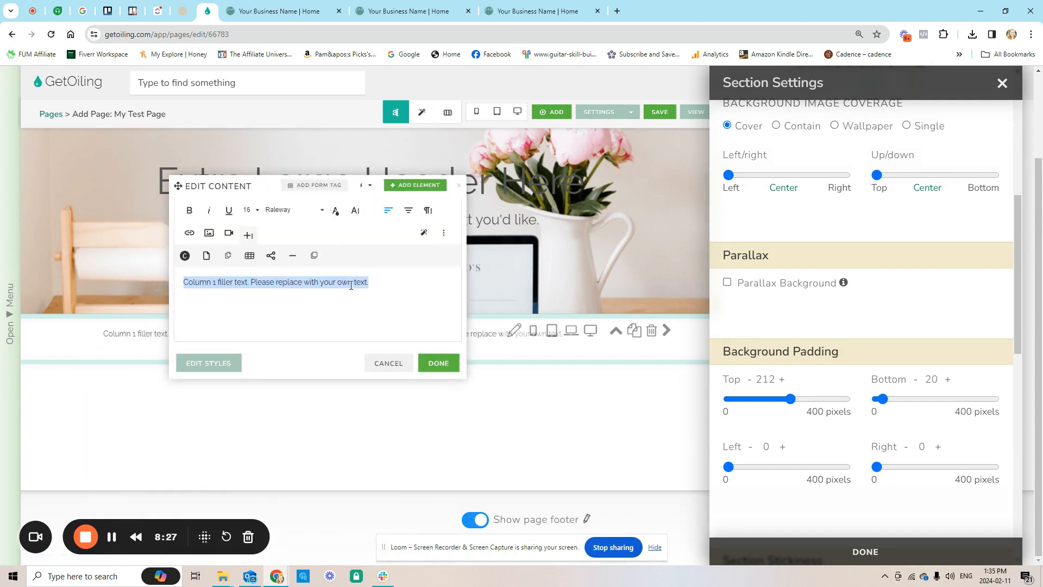
pyautogui.click(204, 240)
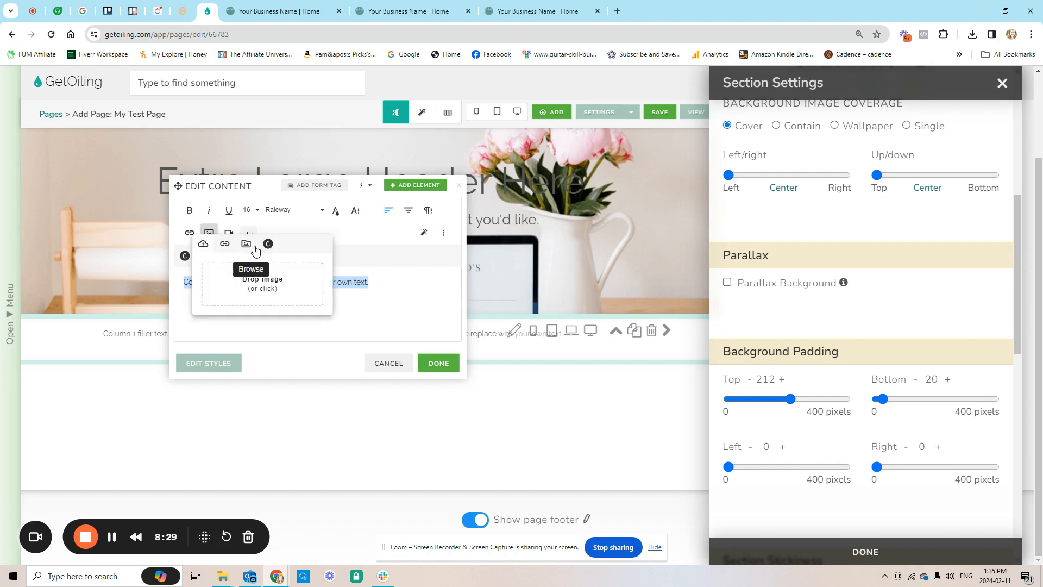
pyautogui.click(251, 249)
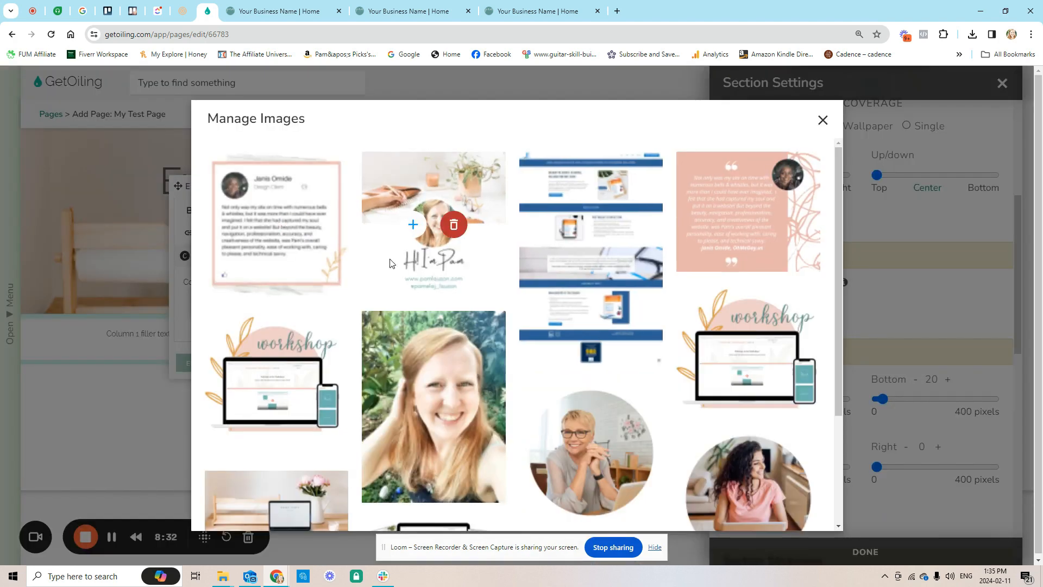
pyautogui.moveTo(442, 371)
pyautogui.click(414, 408)
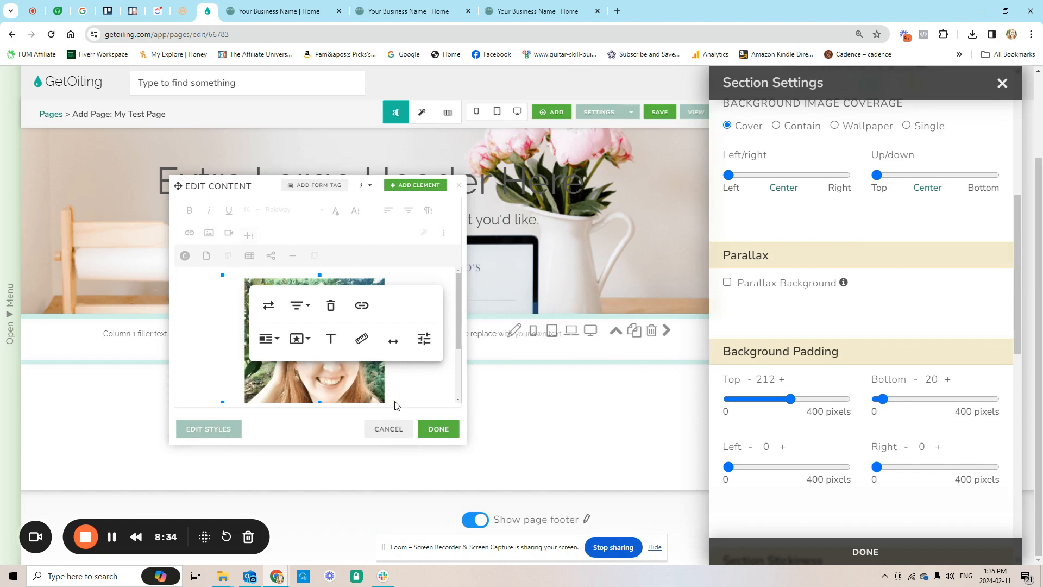
# Step: Stretch the inserted photo to the full column width and apply the content edit
pyautogui.click(394, 342)
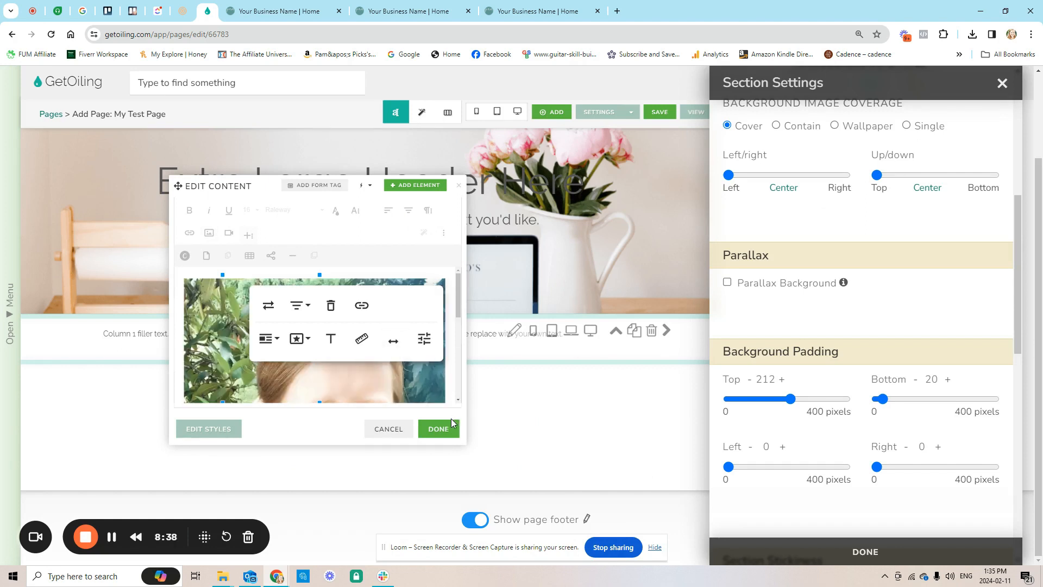
pyautogui.click(438, 428)
# Step: Open the column 1 photo in the image editor to look over its editing options, and leave without changes
pyautogui.scroll(-3, 605, 434)
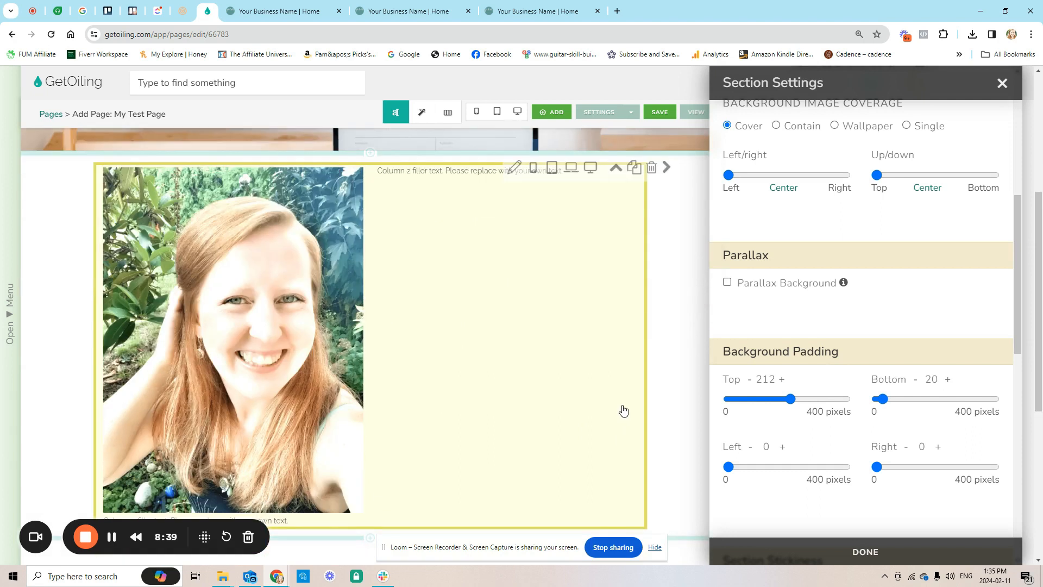
pyautogui.click(303, 364)
pyautogui.click(304, 339)
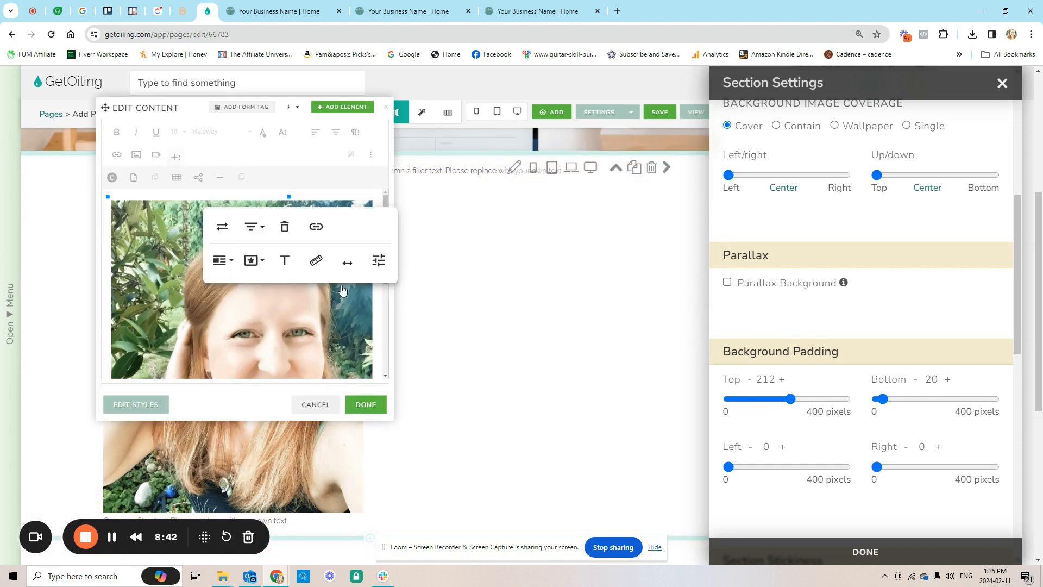
pyautogui.click(378, 262)
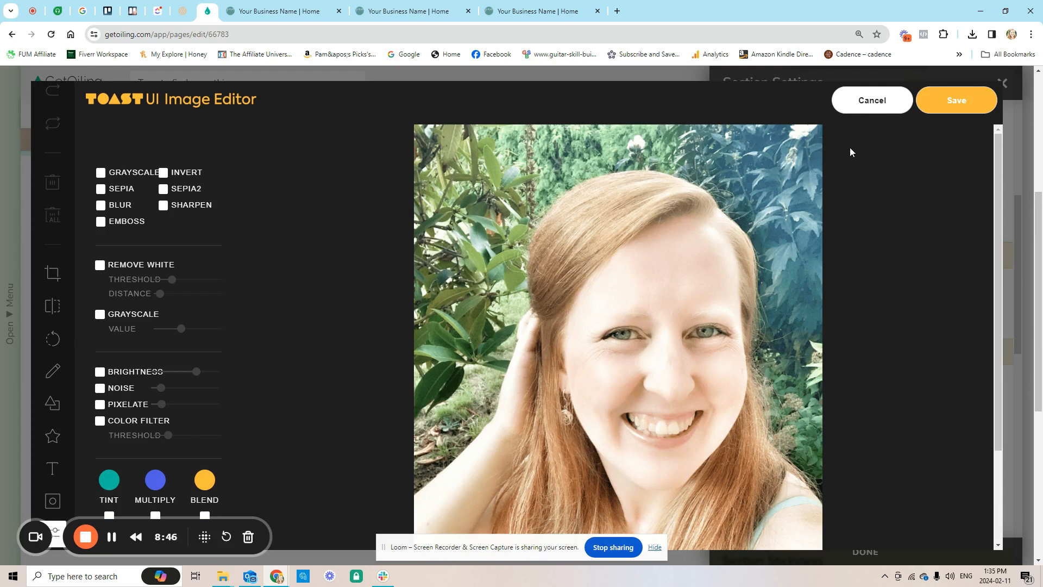
pyautogui.click(872, 101)
pyautogui.click(340, 305)
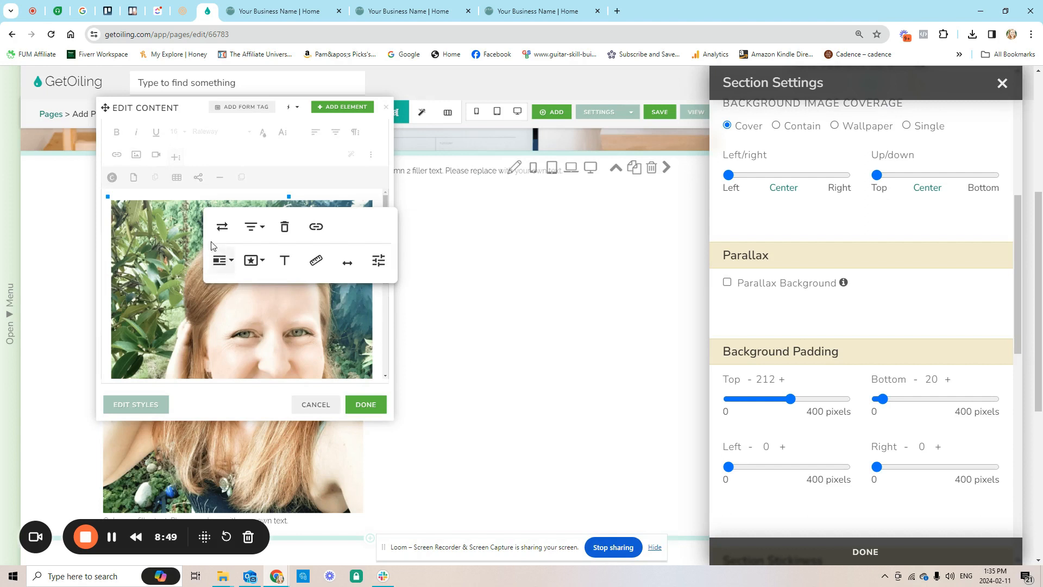
# Step: Crop the top and bottom edges off the column 1 photo, save the image and apply the content edit
pyautogui.click(377, 262)
pyautogui.click(53, 273)
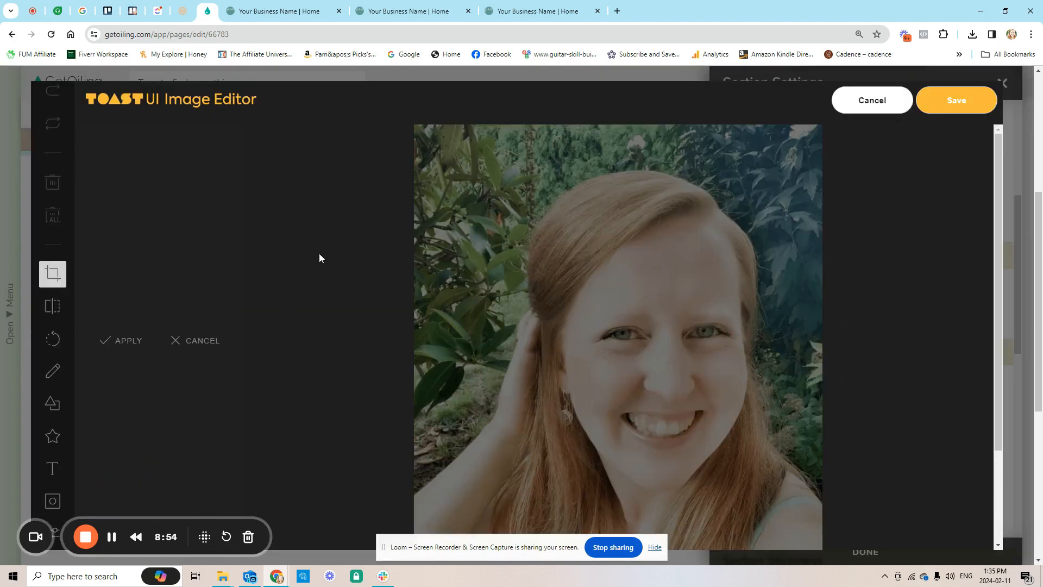
pyautogui.moveTo(415, 150); pyautogui.dragTo(840, 472)
pyautogui.scroll(2, 839, 469)
pyautogui.click(121, 342)
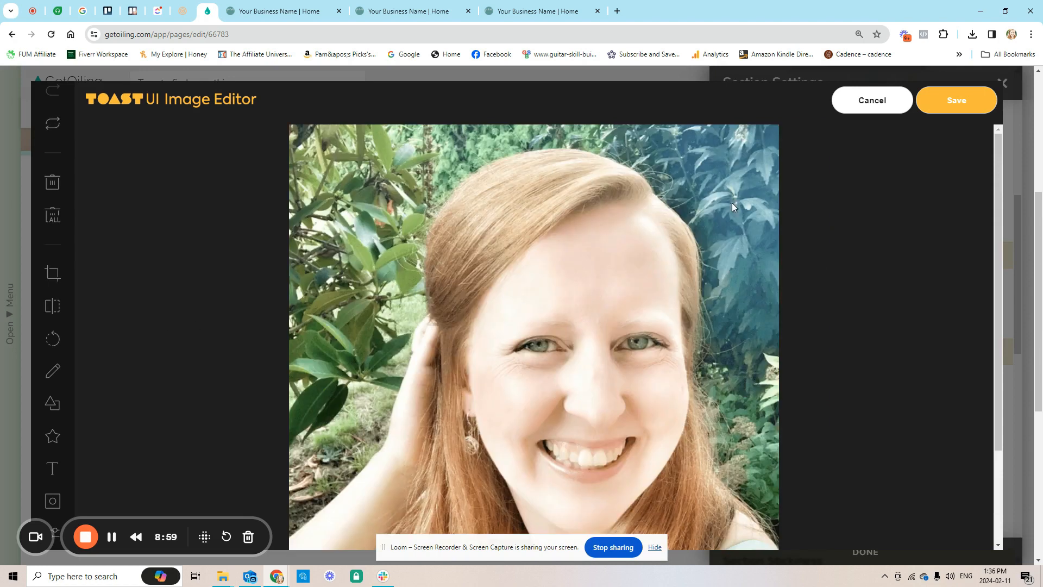
pyautogui.click(954, 101)
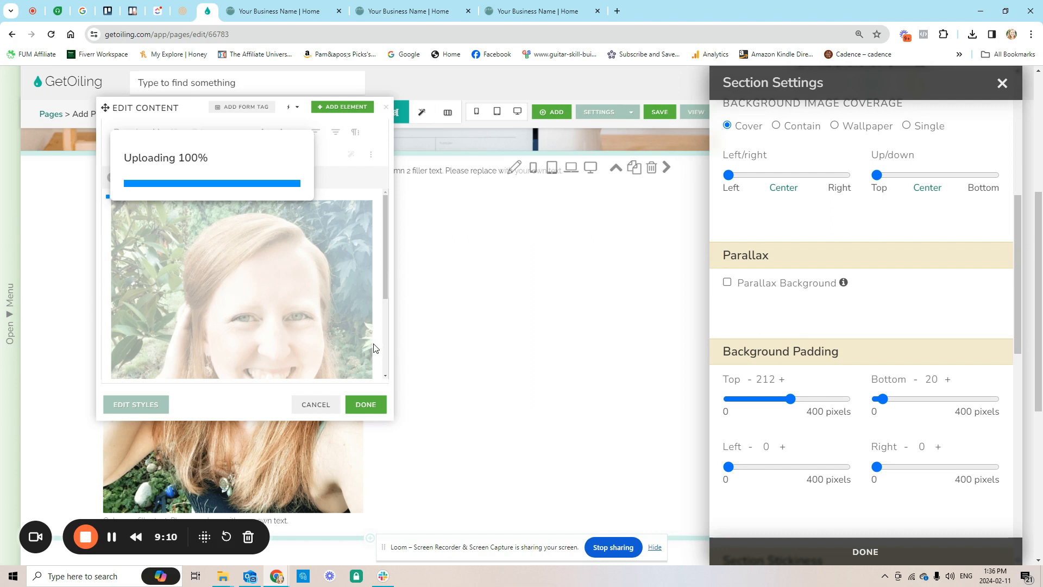
pyautogui.click(375, 412)
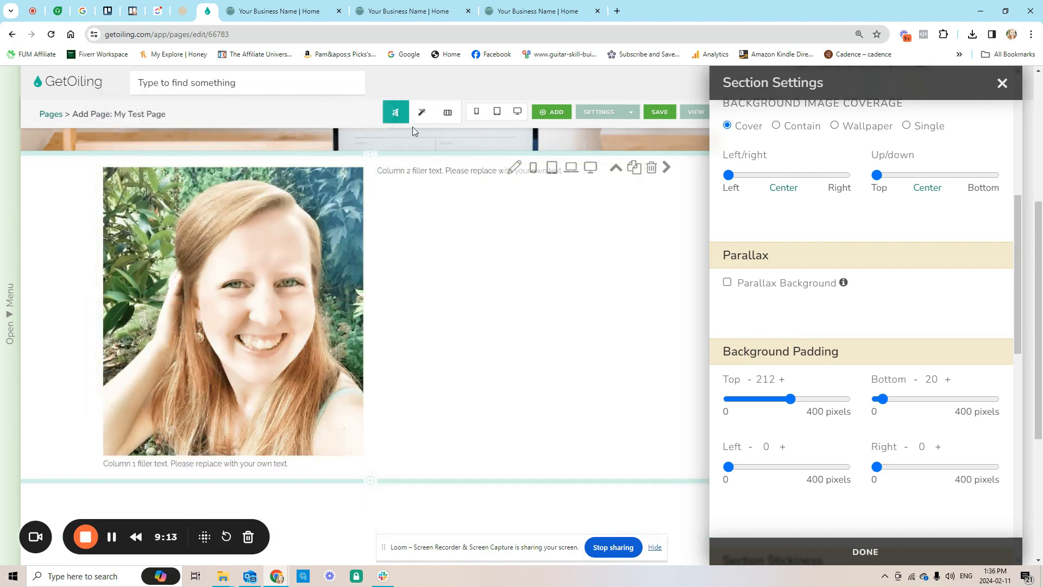
# Step: Use the style inspector on the column 1 photo to round all four corners to 400 pixels
pyautogui.click(423, 116)
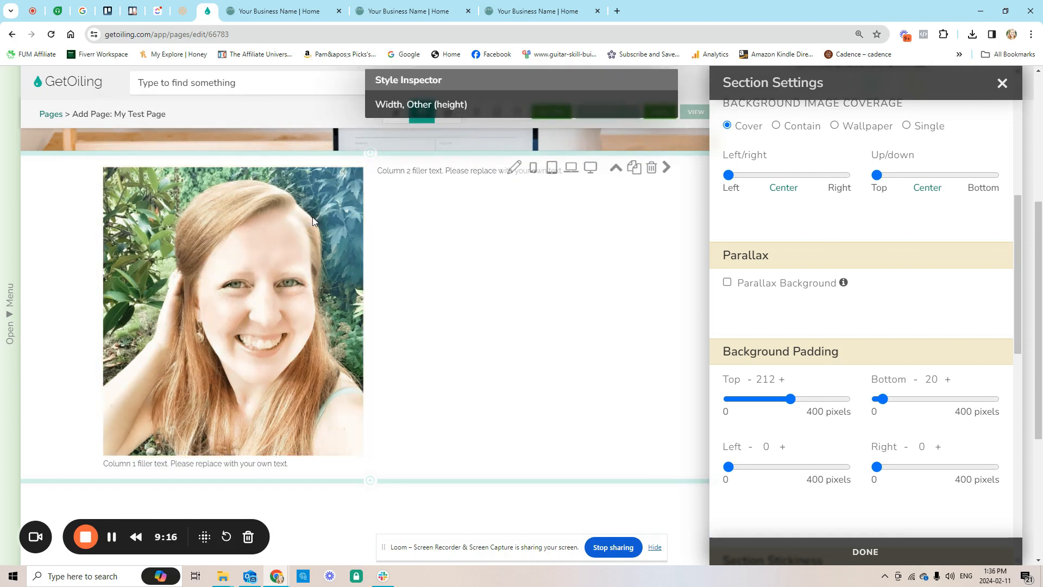
pyautogui.click(311, 217)
pyautogui.scroll(-6, 893, 339)
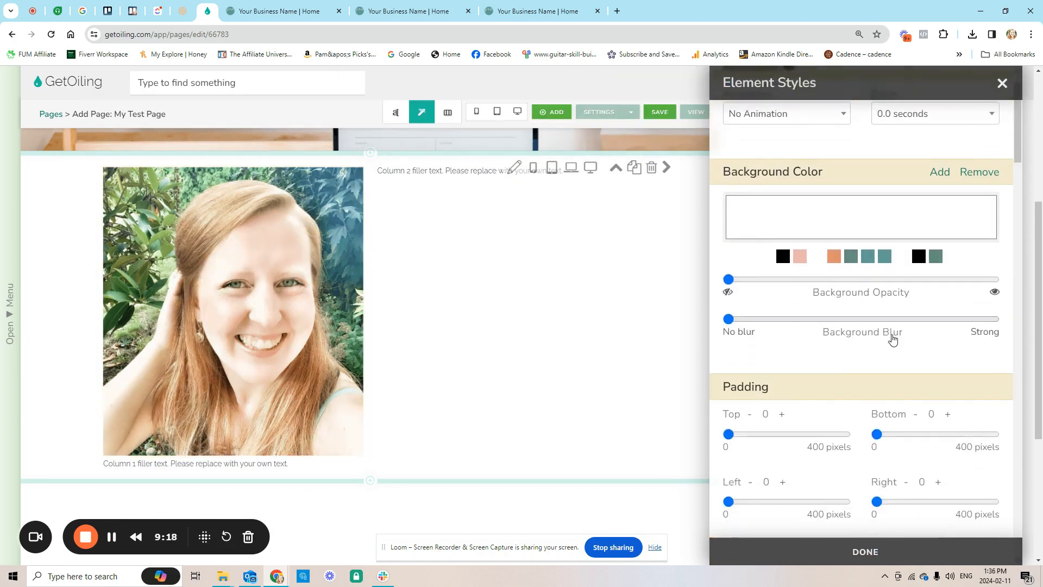
pyautogui.scroll(-7, 878, 314)
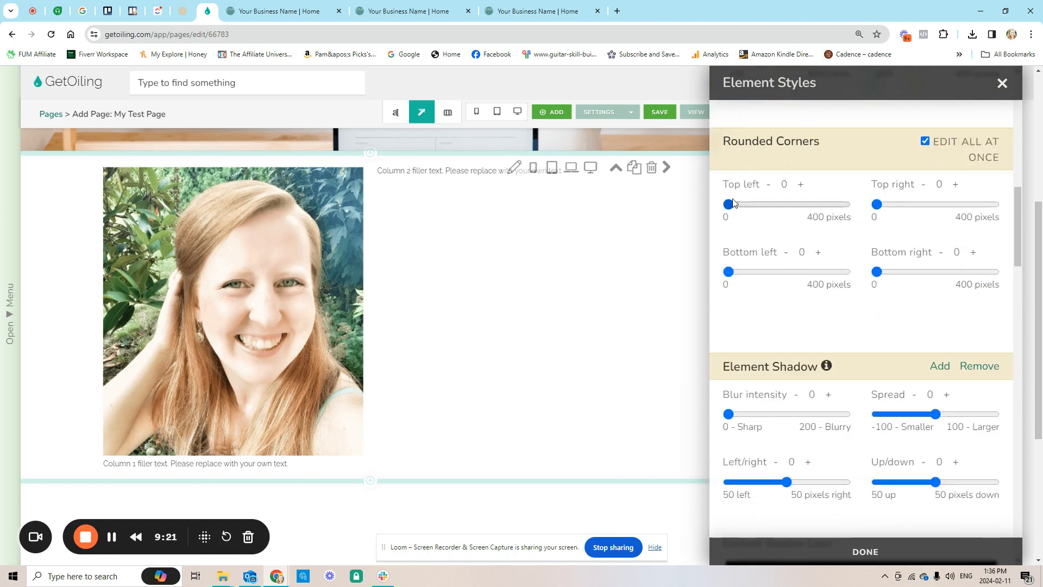
pyautogui.moveTo(728, 206); pyautogui.dragTo(852, 208)
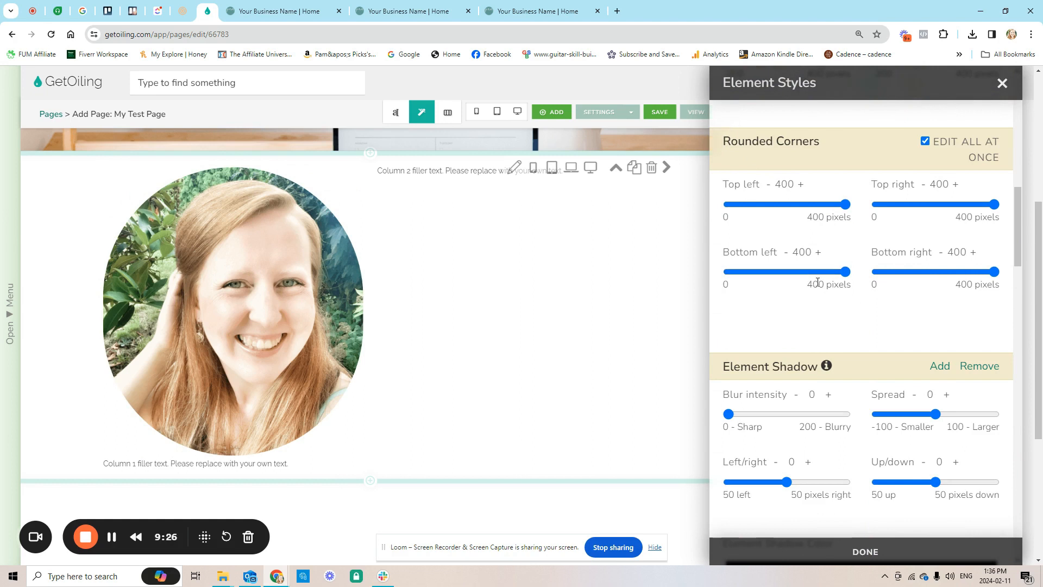
pyautogui.scroll(-6, 816, 279)
pyautogui.scroll(-1, 816, 279)
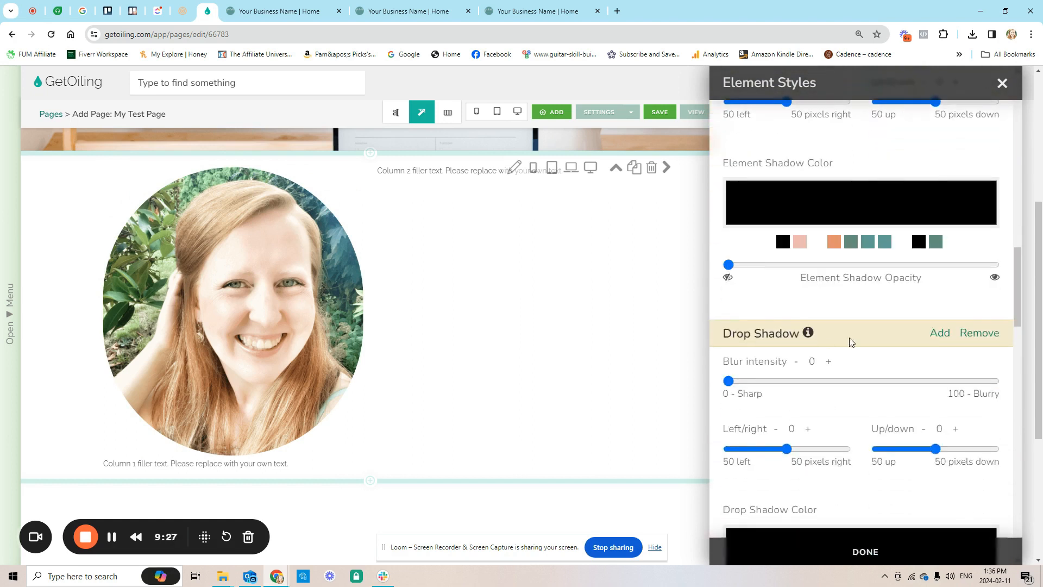
# Step: Add a drop shadow to the column 1 photo with blur intensity 4 and a 5 pixel offset to the right
pyautogui.click(940, 334)
pyautogui.scroll(-1, 791, 392)
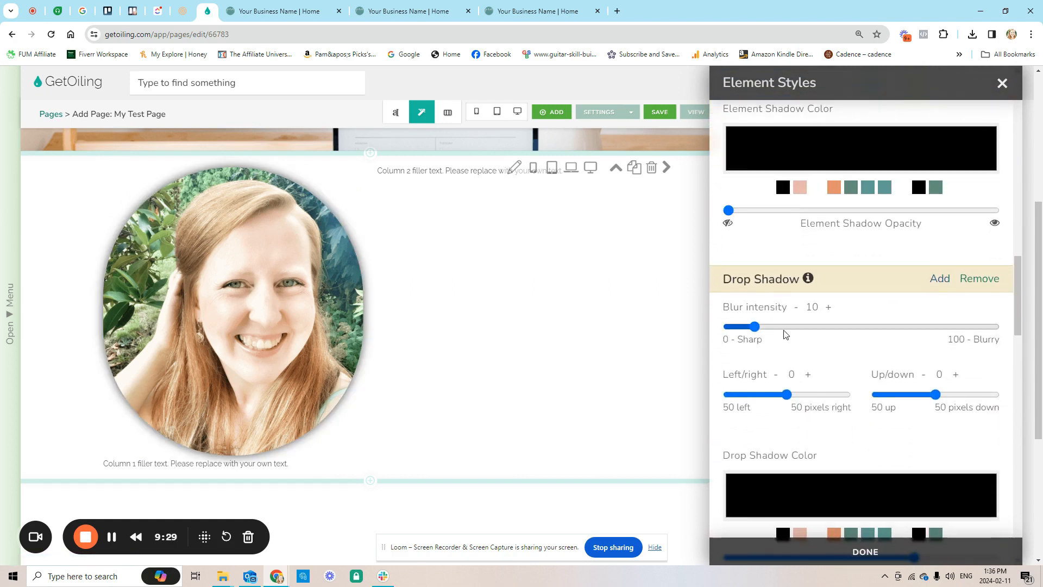
pyautogui.moveTo(756, 329); pyautogui.dragTo(740, 330)
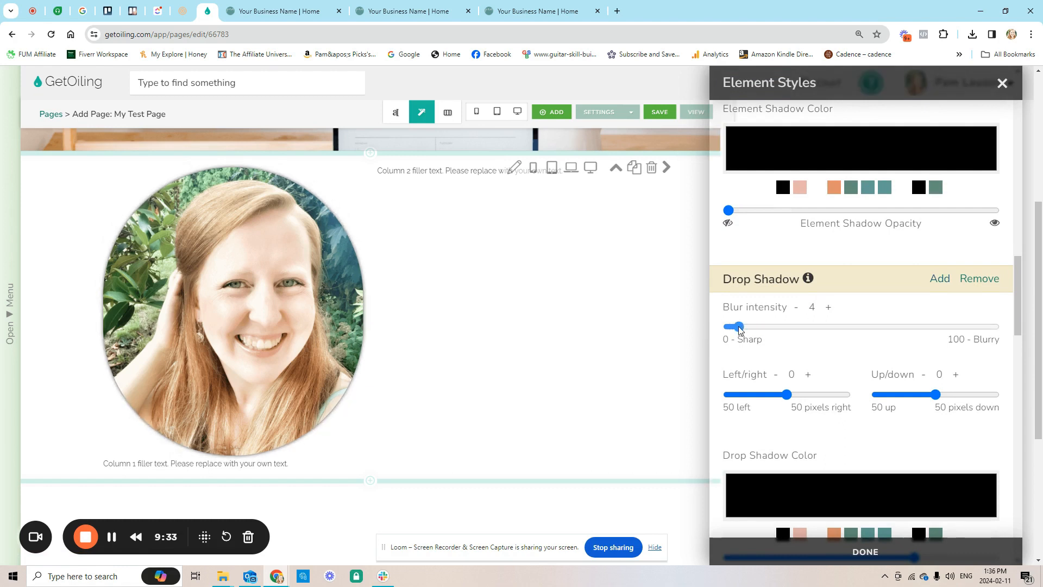
pyautogui.click(809, 374)
pyautogui.click(809, 375)
pyautogui.click(808, 375)
pyautogui.click(808, 374)
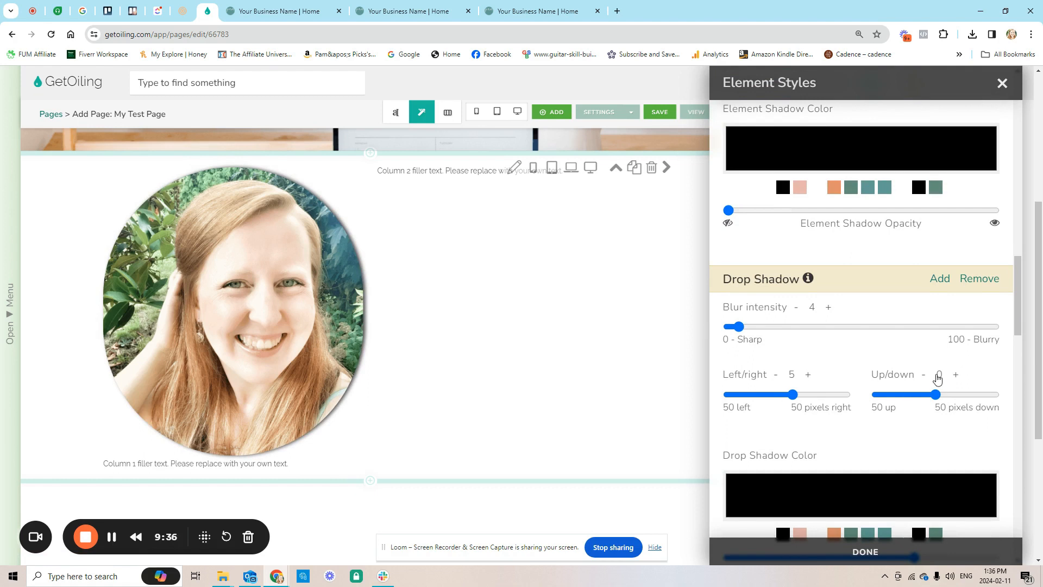
# Step: Offset the photo's drop shadow 5 pixels down and reduce the shadow's opacity slightly
pyautogui.click(957, 376)
pyautogui.click(957, 376)
pyautogui.click(957, 376)
pyautogui.click(957, 376)
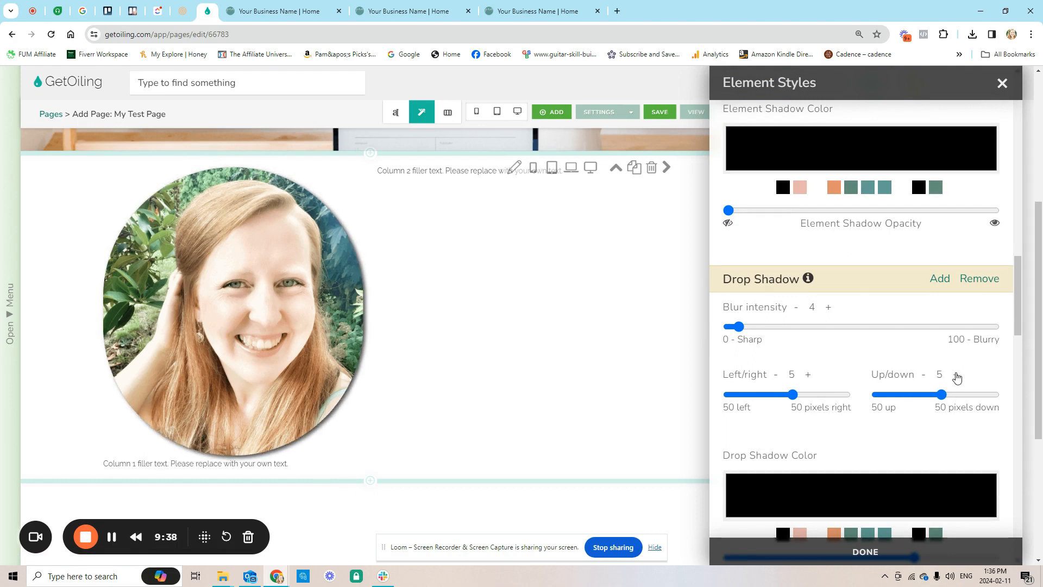
pyautogui.scroll(-2, 793, 380)
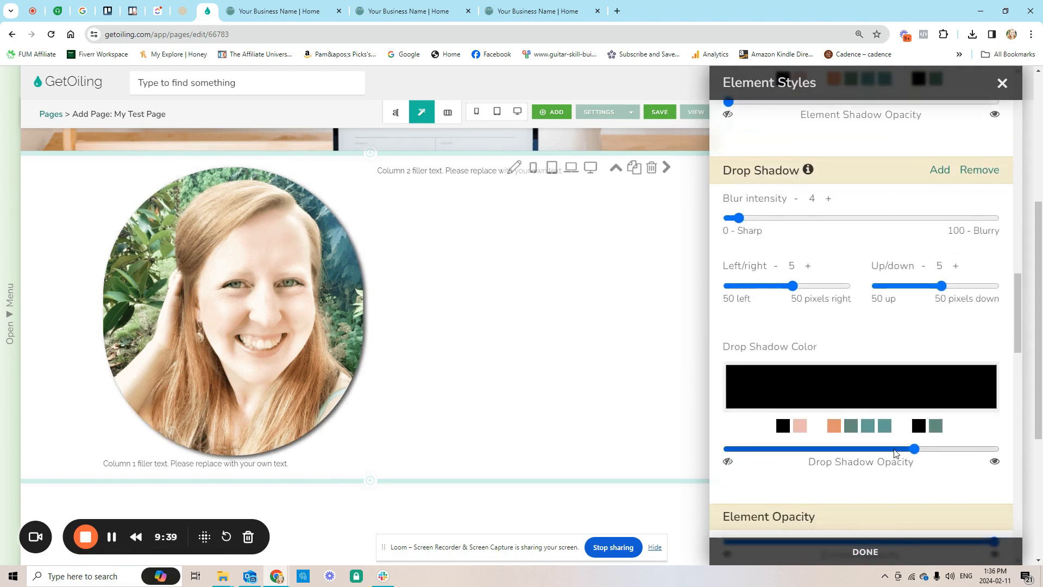
pyautogui.moveTo(914, 449); pyautogui.dragTo(884, 451)
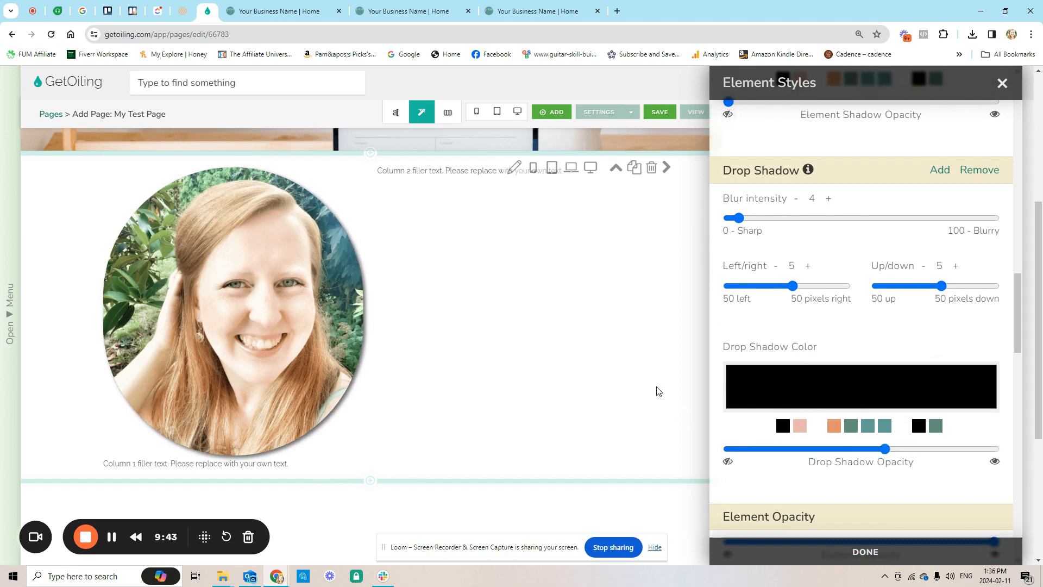
# Step: Apply the Fade In Left animation to the column 1 photo
pyautogui.scroll(-1, 661, 387)
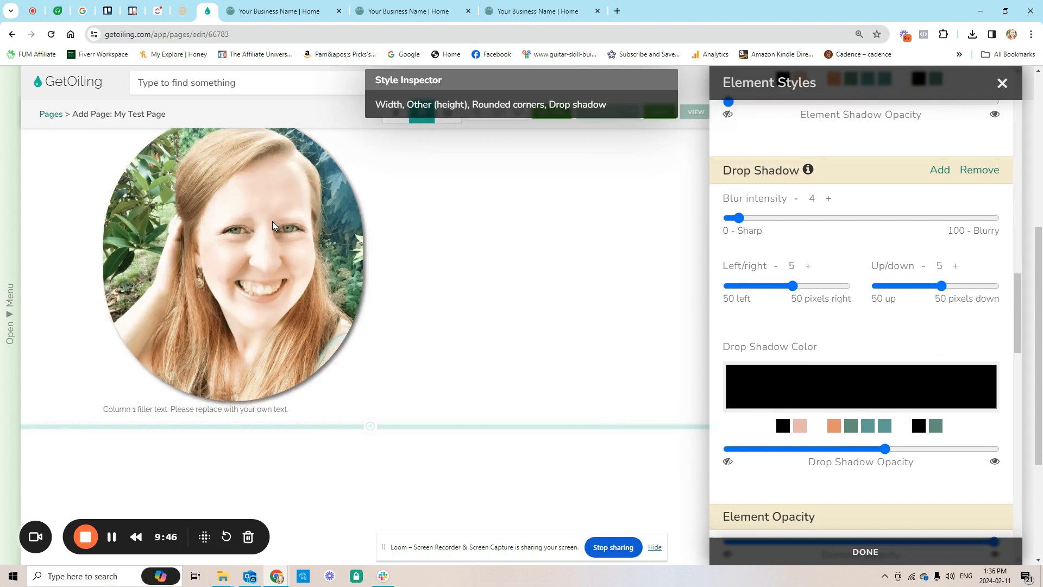
pyautogui.scroll(4, 688, 299)
pyautogui.scroll(2, 688, 297)
pyautogui.scroll(6, 813, 308)
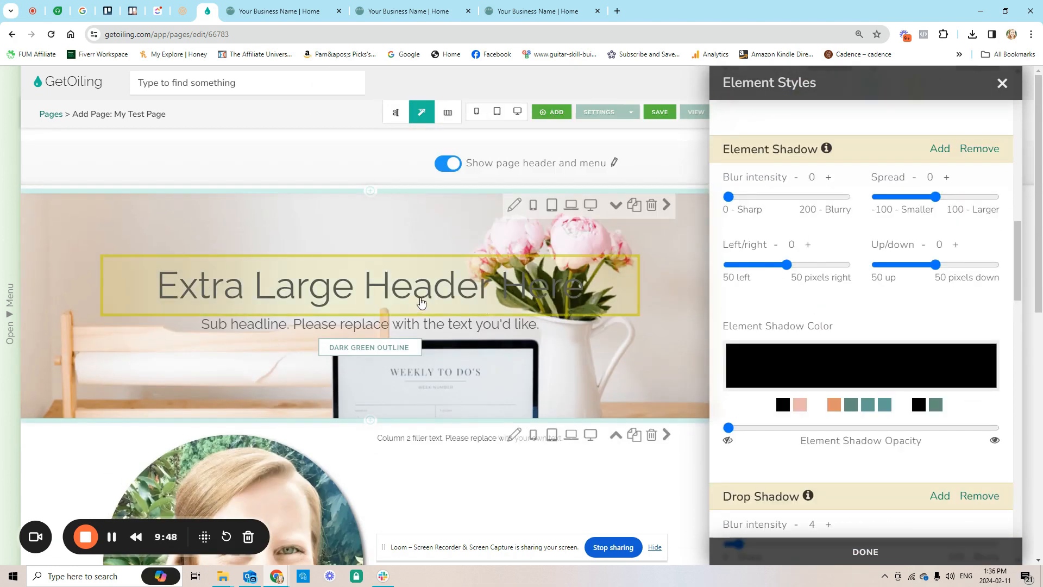
pyautogui.scroll(-3, 419, 302)
pyautogui.scroll(12, 758, 313)
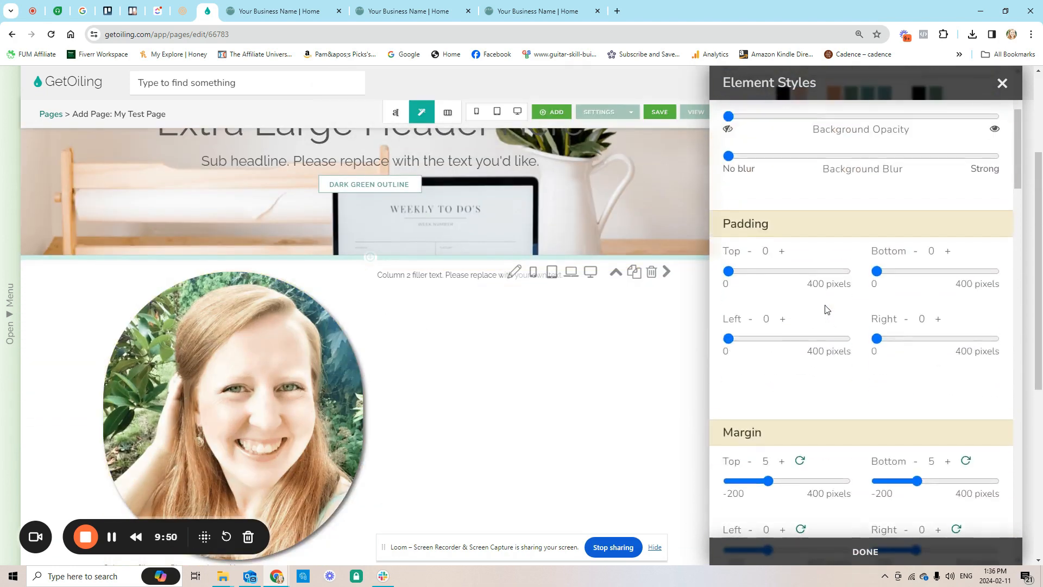
pyautogui.click(765, 174)
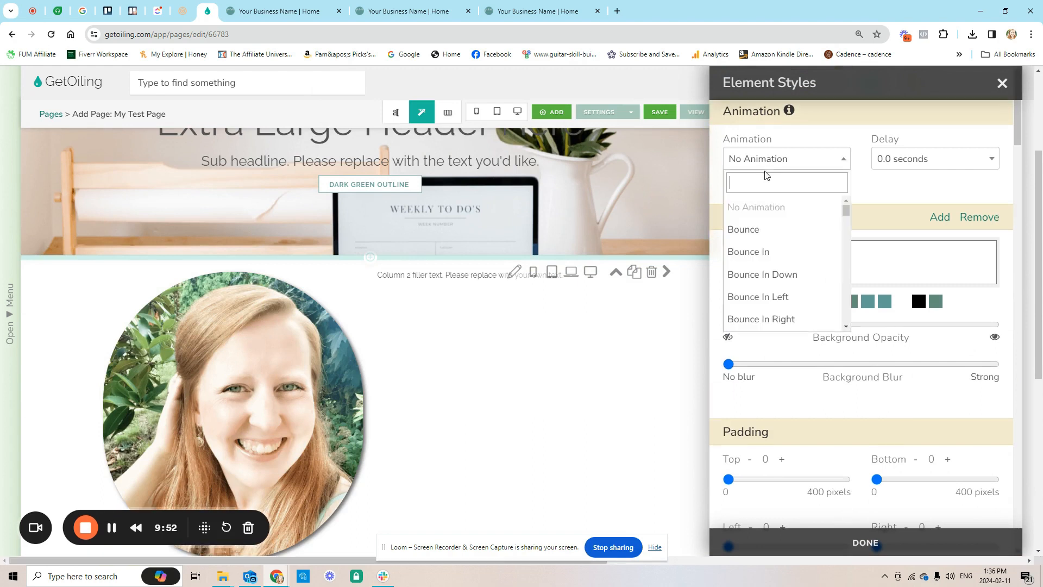
pyautogui.scroll(-3, 773, 237)
pyautogui.scroll(-3, 772, 238)
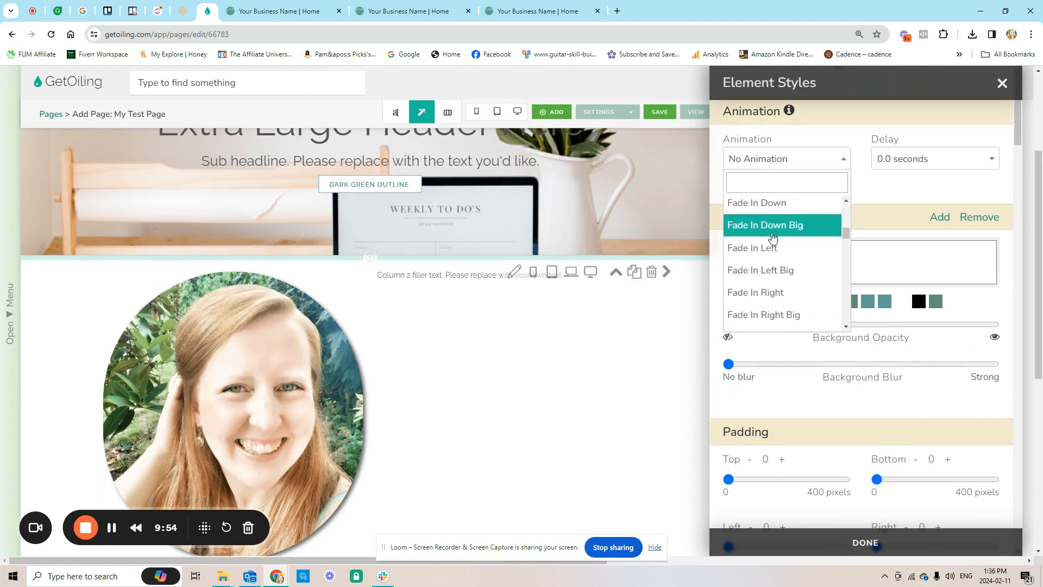
pyautogui.click(769, 238)
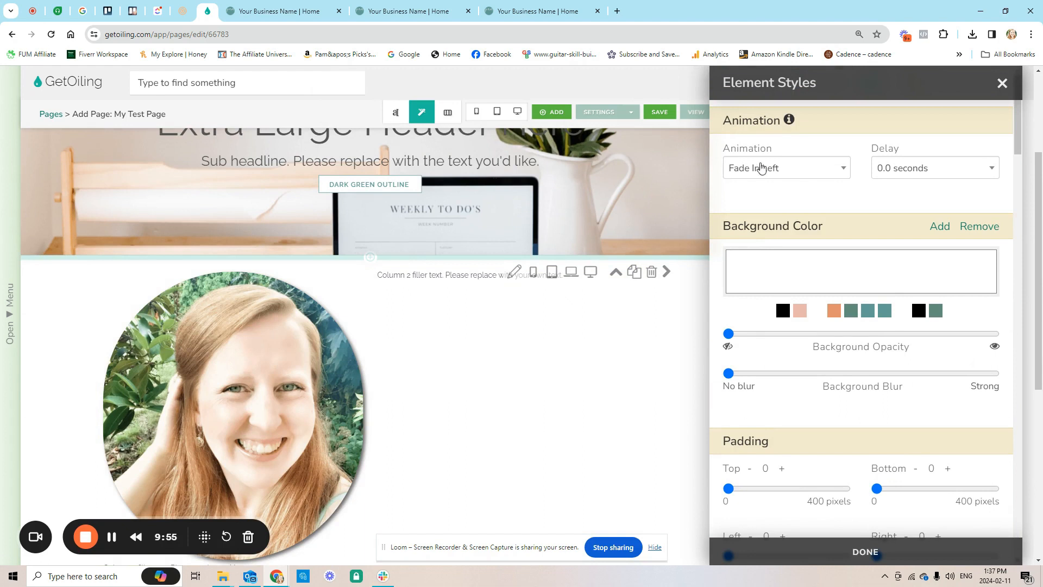
# Step: Save the page, view the live version to check the photo's animation and shadow, and return to the page editor
pyautogui.click(659, 111)
pyautogui.click(697, 110)
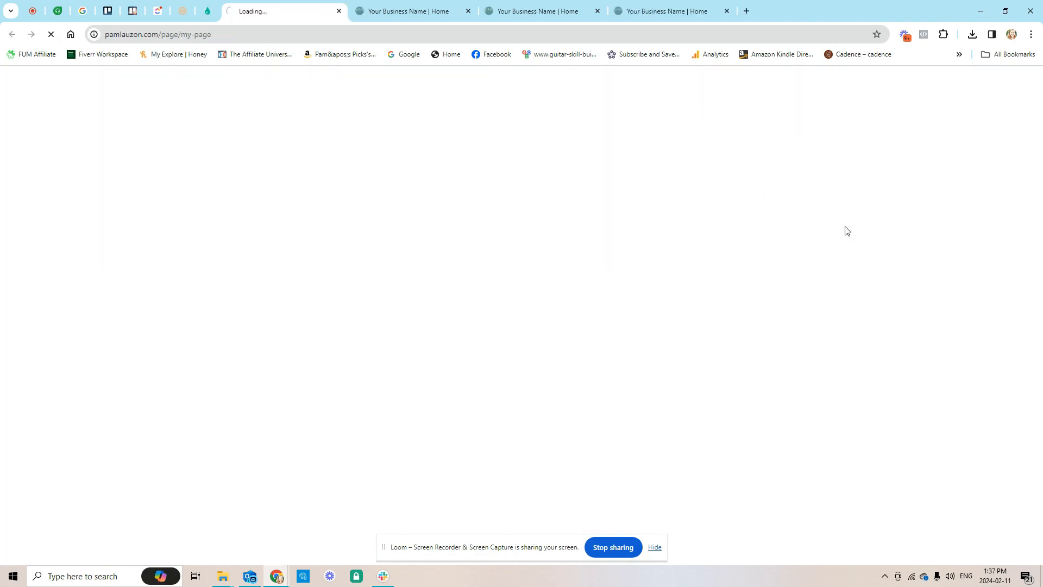
pyautogui.scroll(-3, 845, 231)
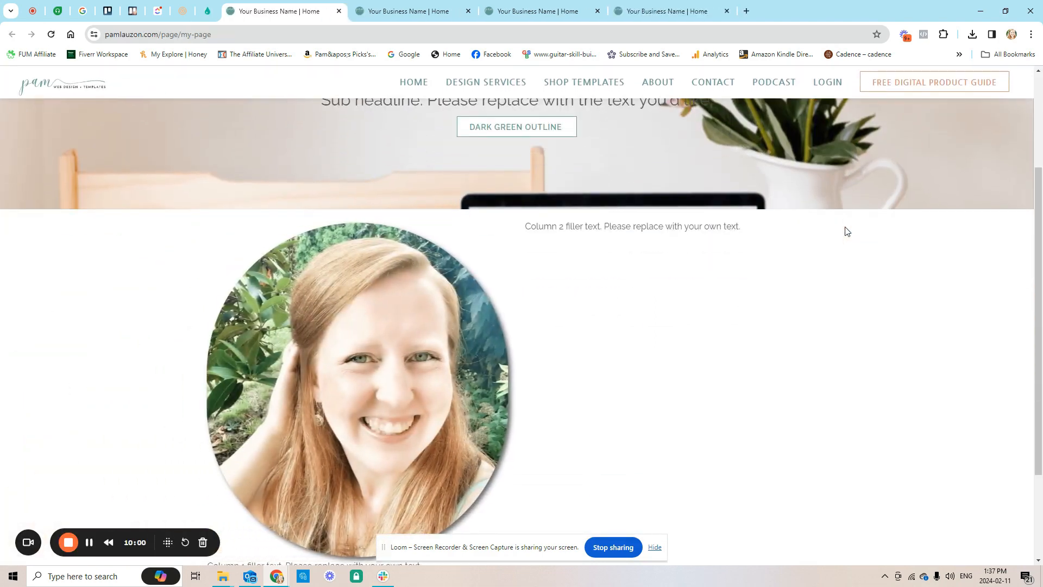
pyautogui.click(207, 11)
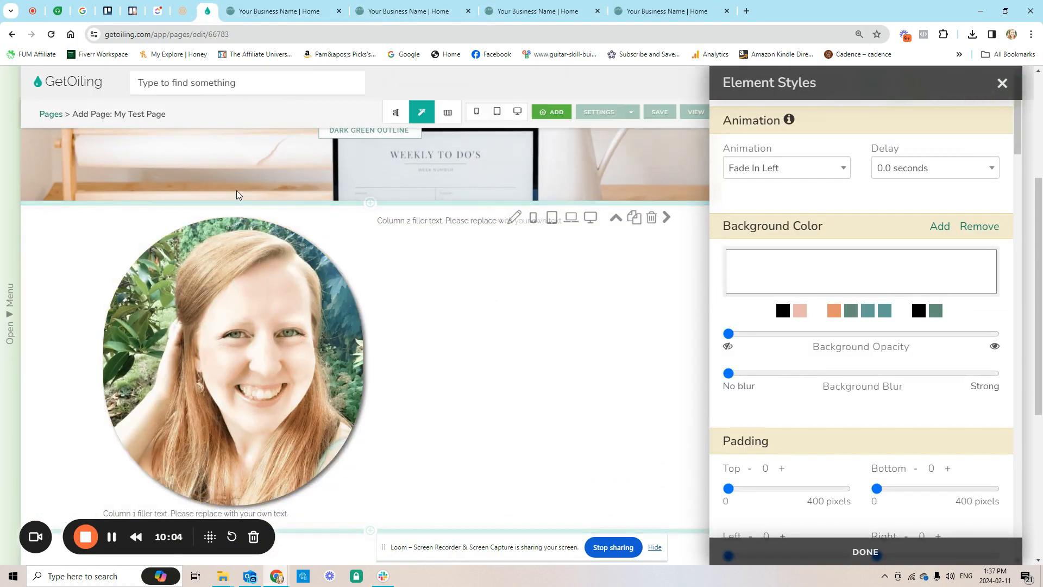
# Step: Set the top background padding of the two-column section to 49 pixels
pyautogui.click(515, 219)
pyautogui.scroll(-8, 816, 333)
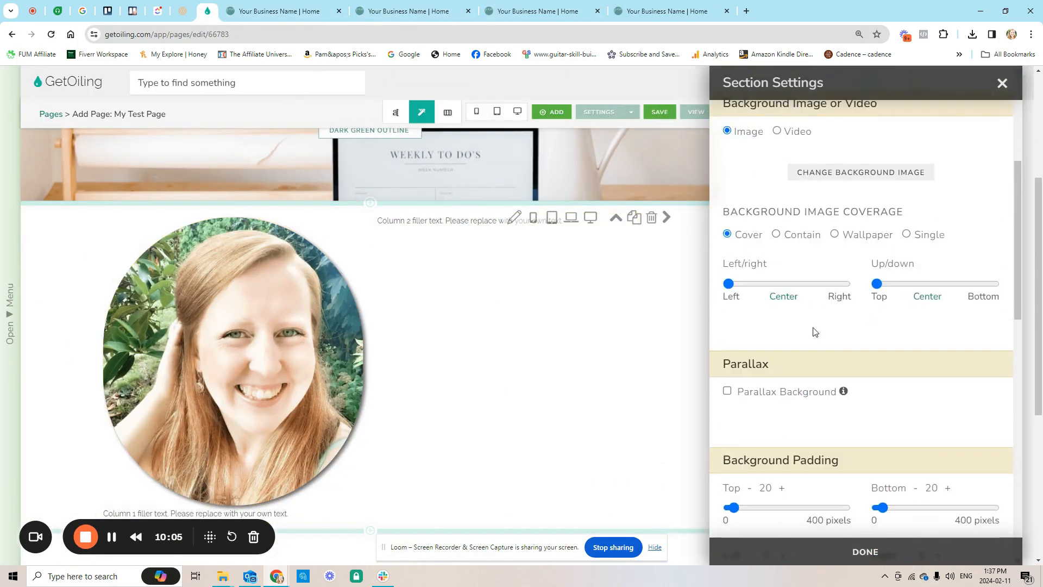
pyautogui.moveTo(731, 345); pyautogui.dragTo(743, 346)
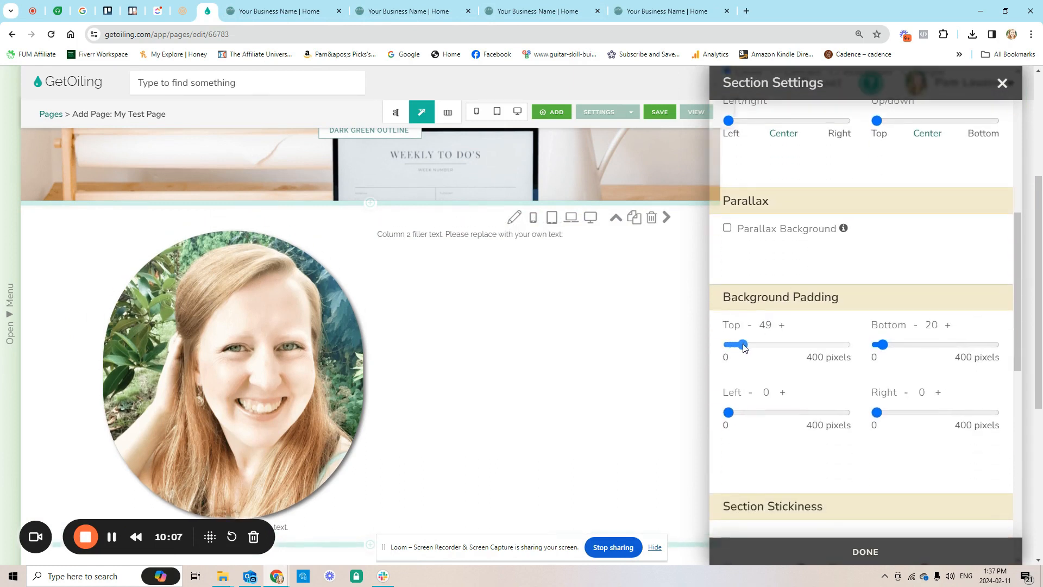
# Step: Save the page, check the two-column section's new spacing on the live page, and return to the editor
pyautogui.click(660, 112)
pyautogui.click(695, 113)
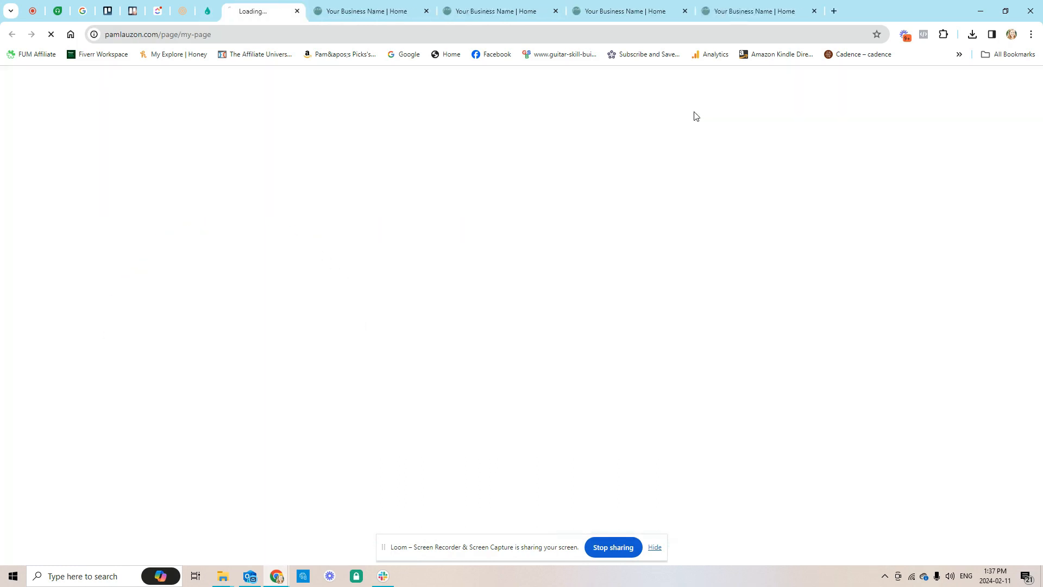
pyautogui.scroll(-6, 824, 175)
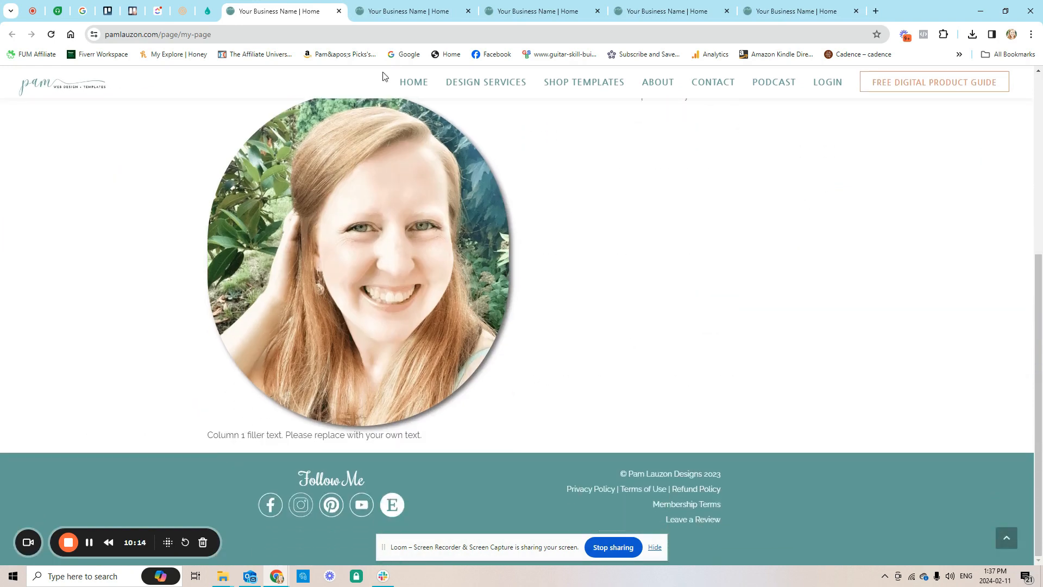
pyautogui.click(207, 11)
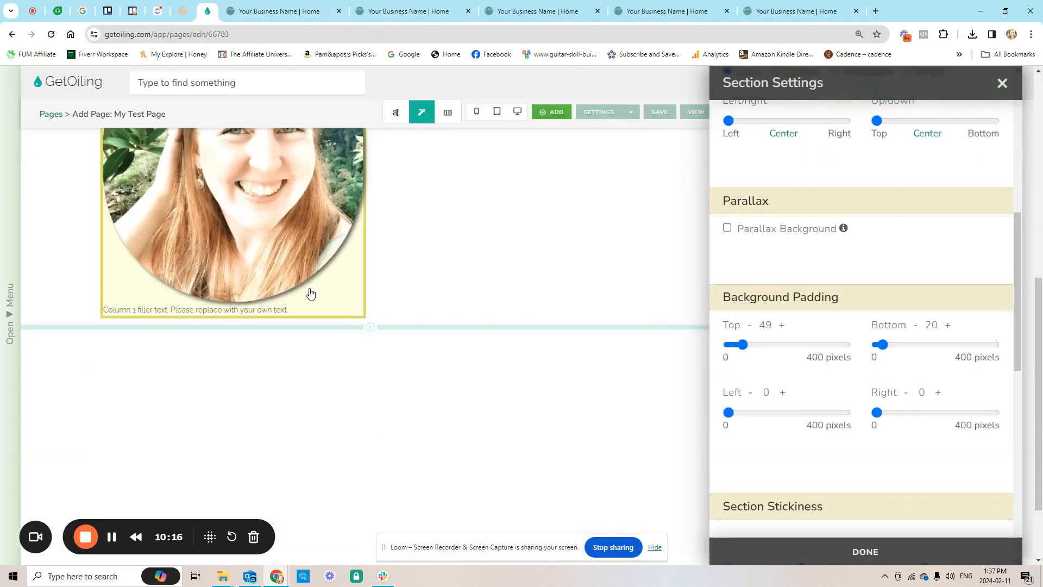
# Step: Delete the column 1 filler text below the photo and apply the content edit
pyautogui.click(310, 293)
pyautogui.click(395, 112)
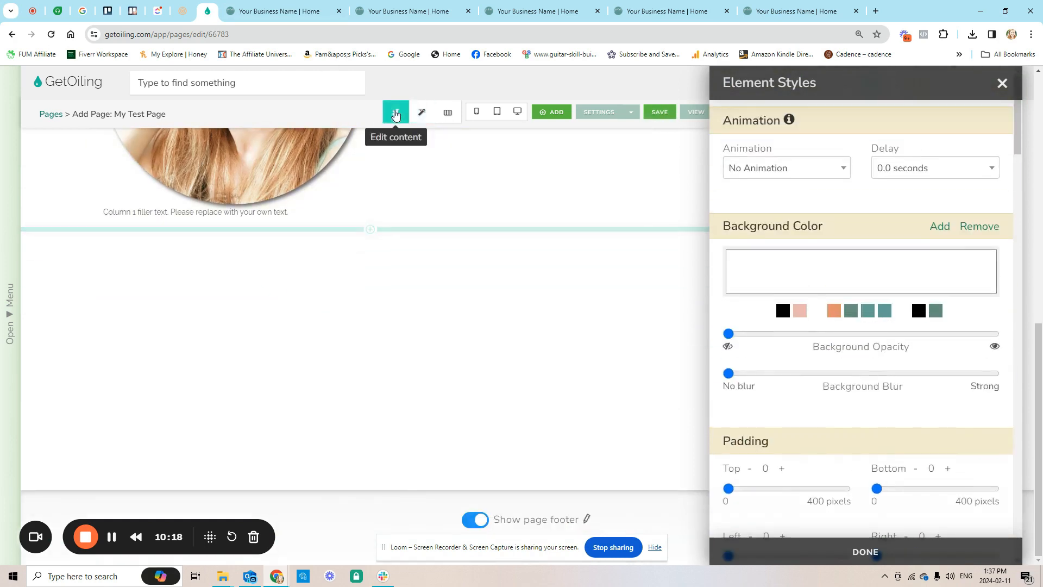
pyautogui.click(235, 215)
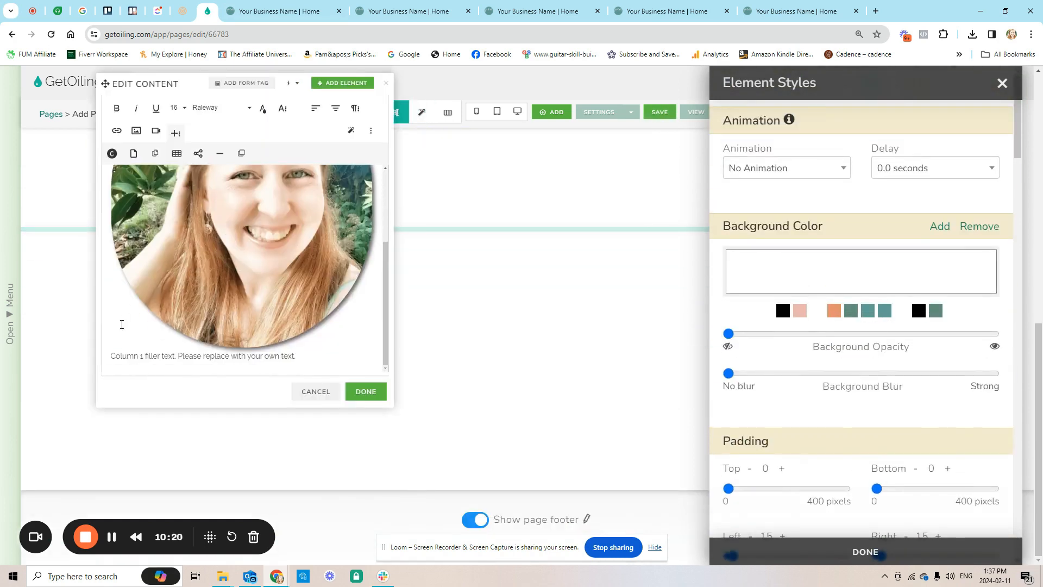
pyautogui.moveTo(170, 360); pyautogui.dragTo(309, 362)
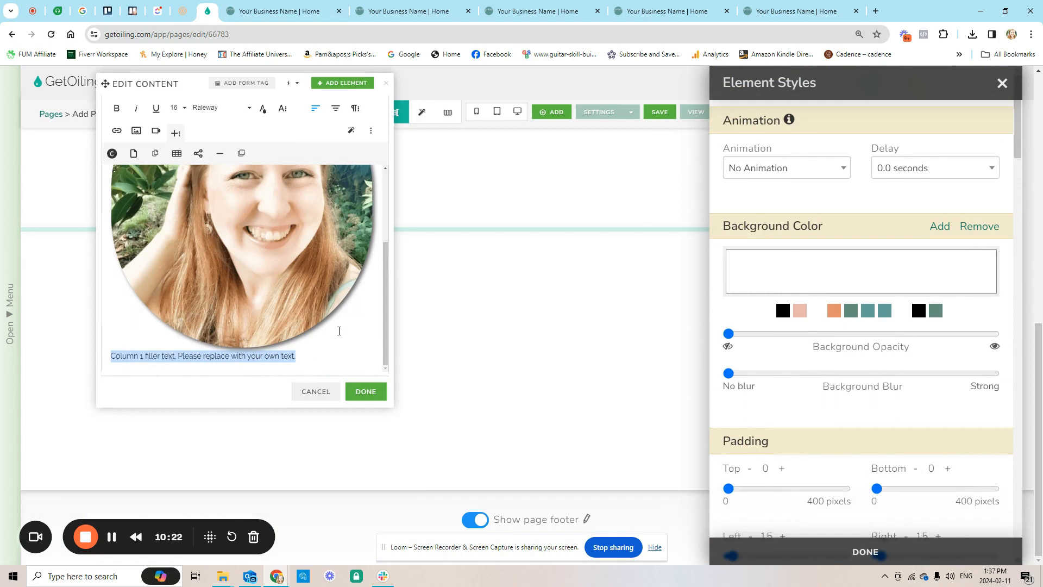
pyautogui.scroll(1, 341, 331)
pyautogui.click(373, 386)
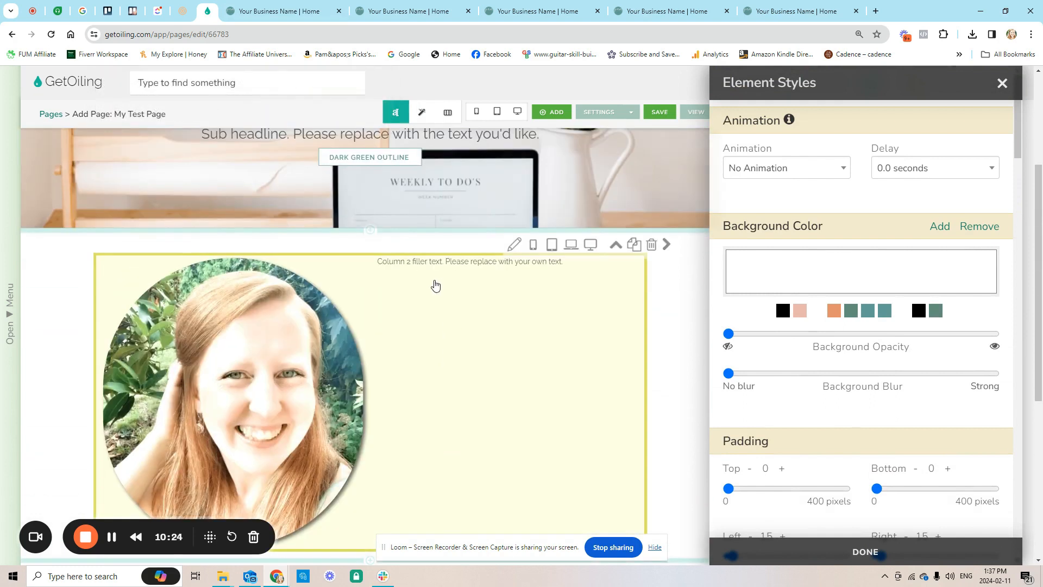
# Step: Copy the column 2 filler text line and paste eight copies of it below the original
pyautogui.click(435, 285)
pyautogui.moveTo(384, 272); pyautogui.dragTo(575, 281)
pyautogui.hotkey('ctrl', 'c')
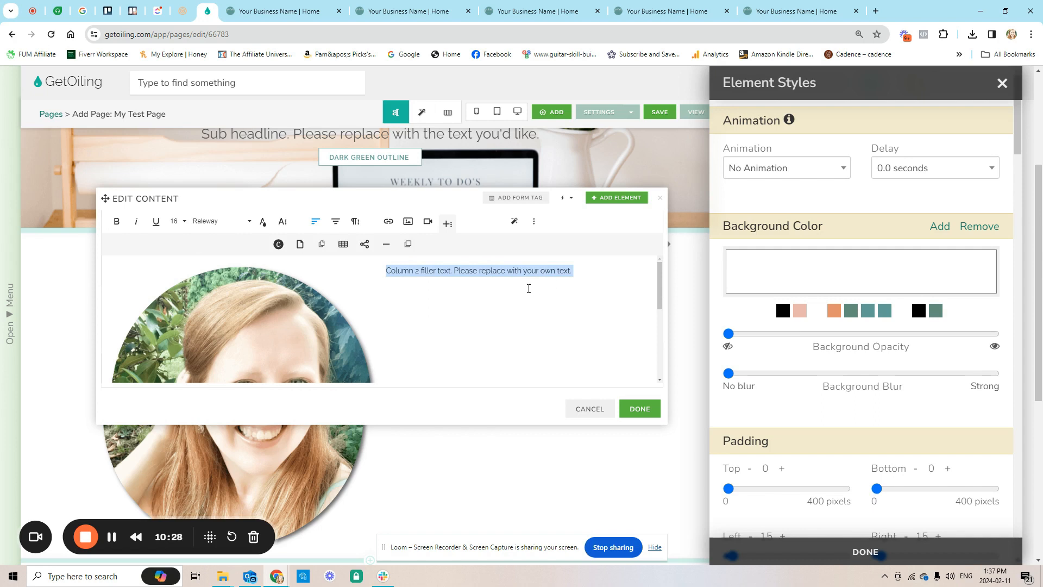
pyautogui.click(608, 275)
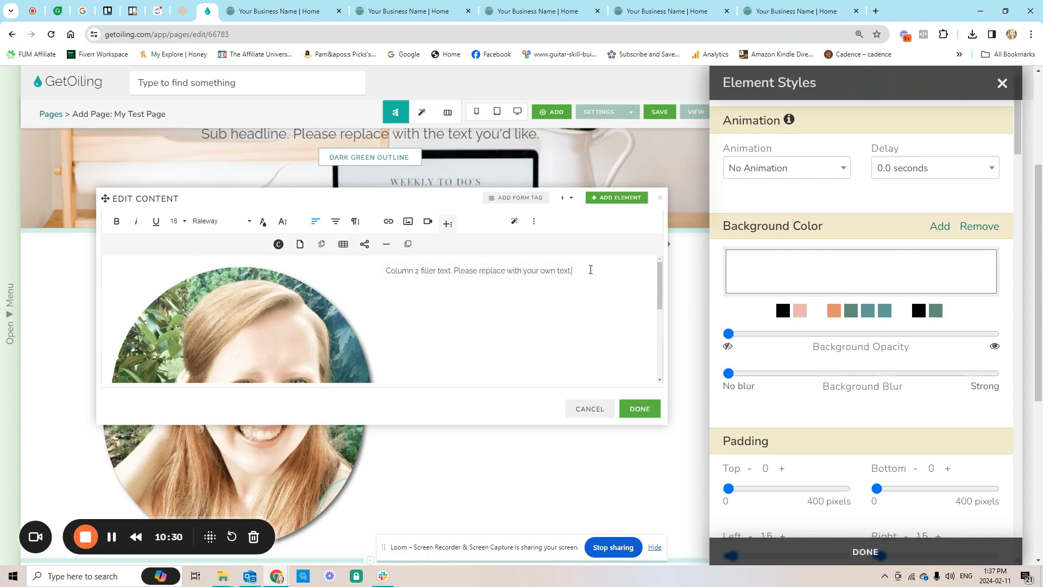
pyautogui.press('Return')
pyautogui.hotkey('ctrl', 'v')
pyautogui.hotkey('ctrl', 'v')
pyautogui.hotkey('ctrl', 'v')
pyautogui.hotkey('ctrl', 'v')
pyautogui.hotkey('ctrl', 'v')
pyautogui.hotkey('ctrl', 'v')
pyautogui.hotkey('ctrl', 'v')
pyautogui.hotkey('ctrl', 'v')
# Step: Format the first line of column 2 filler text as Heading 2
pyautogui.moveTo(386, 272)
pyautogui.mouseDown()
pyautogui.moveTo(587, 277)
pyautogui.moveTo(380, 271)
pyautogui.mouseUp()
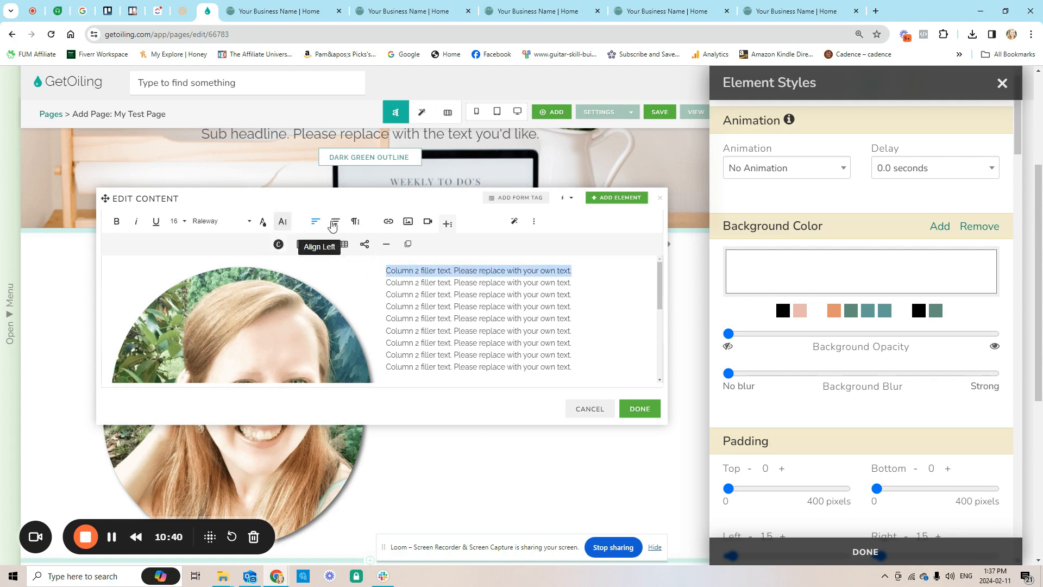
pyautogui.click(357, 223)
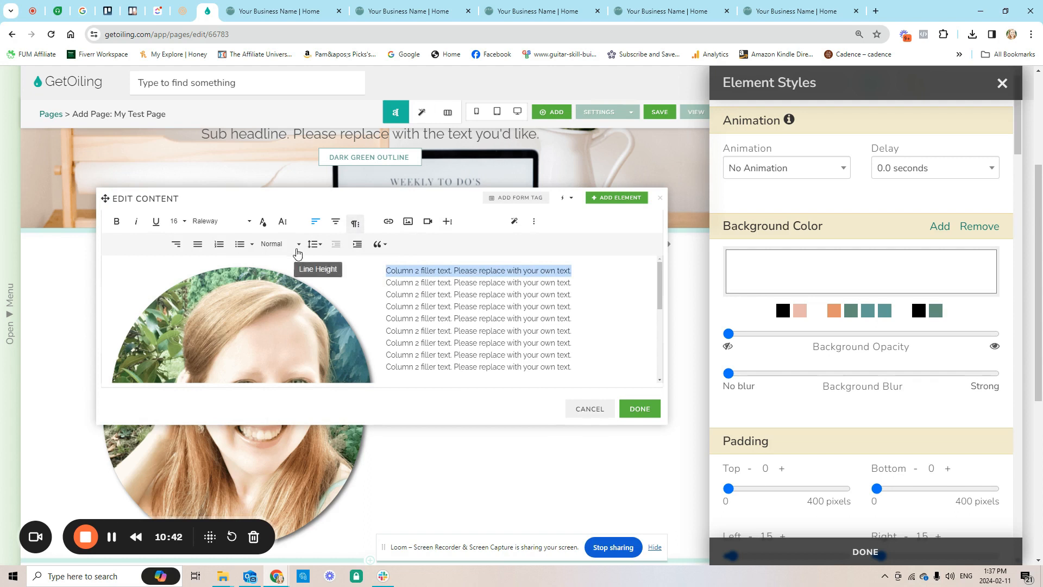
pyautogui.click(276, 244)
pyautogui.click(264, 324)
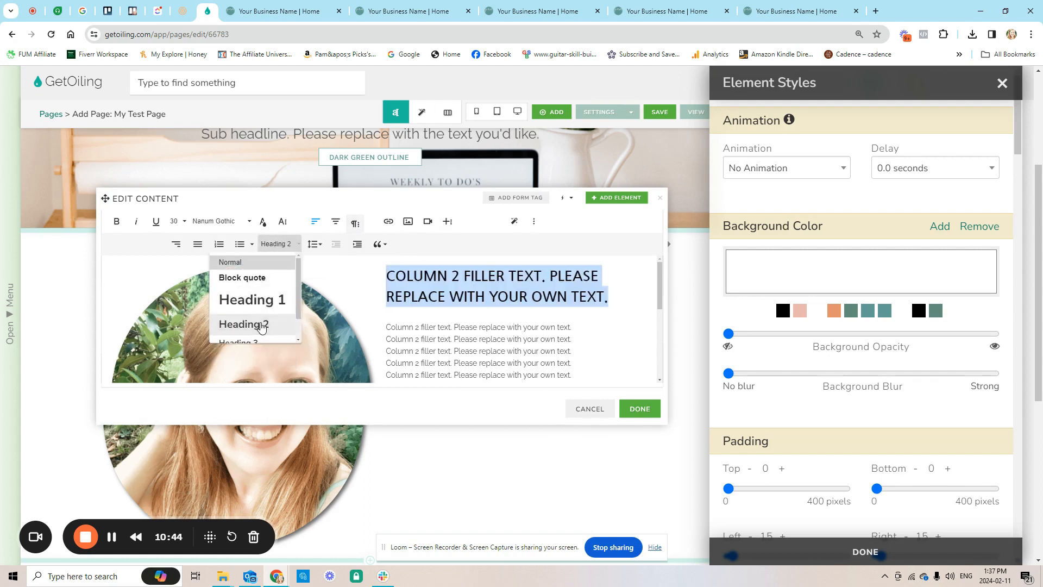
pyautogui.click(441, 328)
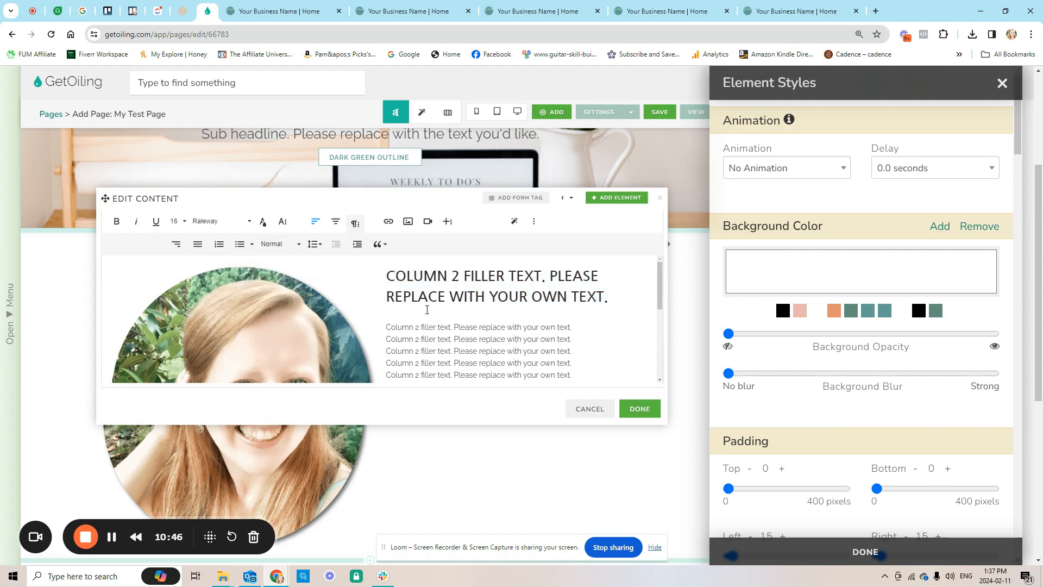
# Step: Format the second line of column 2 filler text as Heading 4
pyautogui.moveTo(379, 321); pyautogui.dragTo(564, 330)
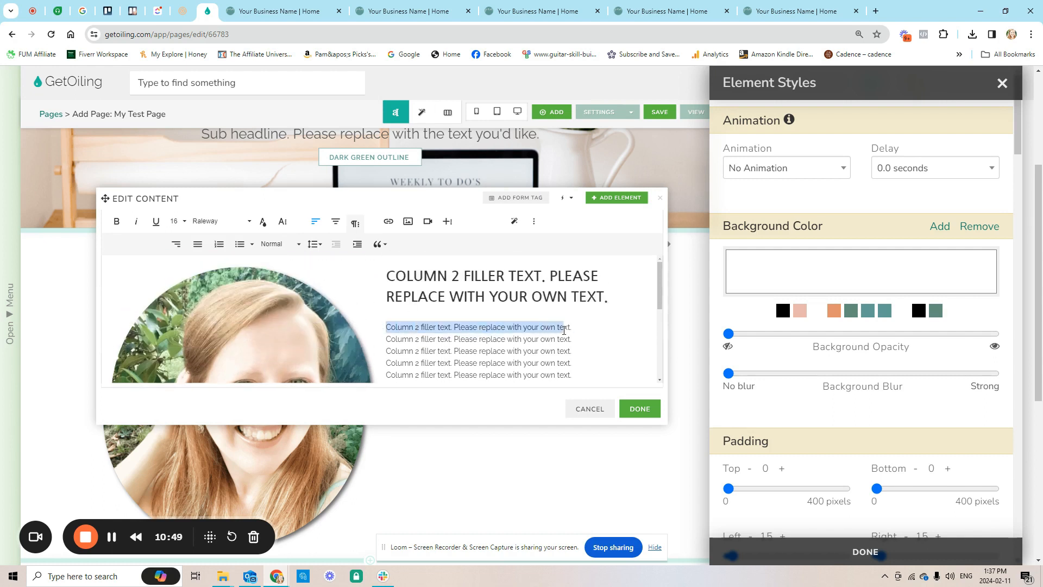
pyautogui.click(279, 244)
pyautogui.click(249, 371)
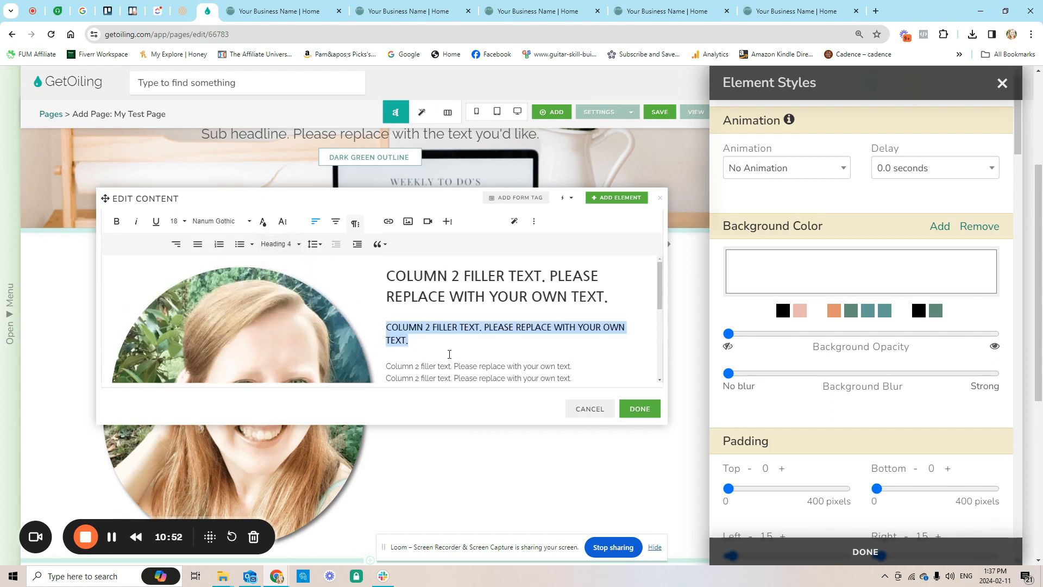
pyautogui.scroll(-2, 409, 356)
pyautogui.click(410, 326)
# Step: Set the font size of the Heading 2 line in column 2 to 34
pyautogui.scroll(2, 402, 310)
pyautogui.moveTo(389, 276); pyautogui.dragTo(610, 302)
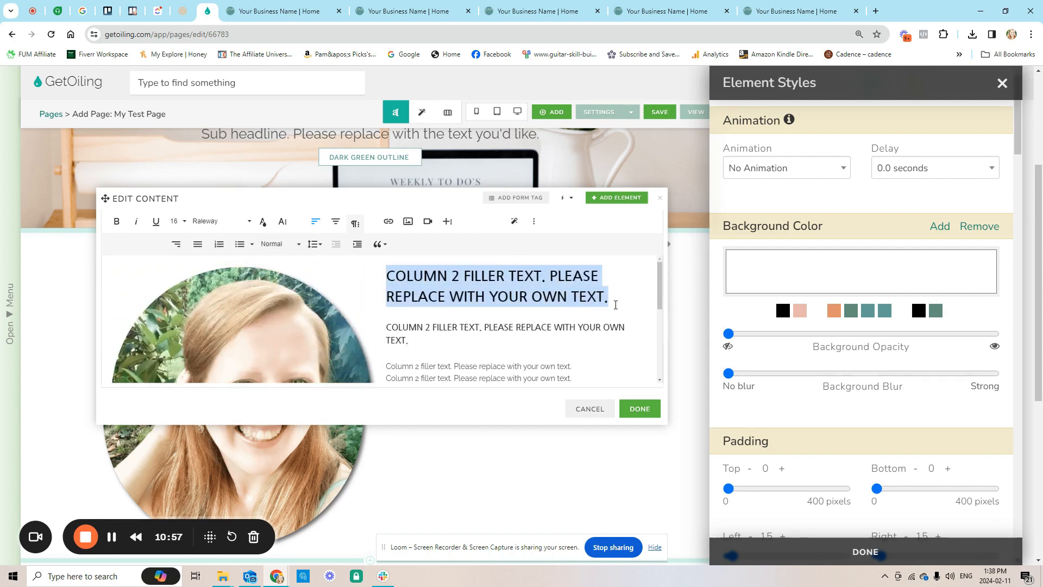
pyautogui.click(181, 222)
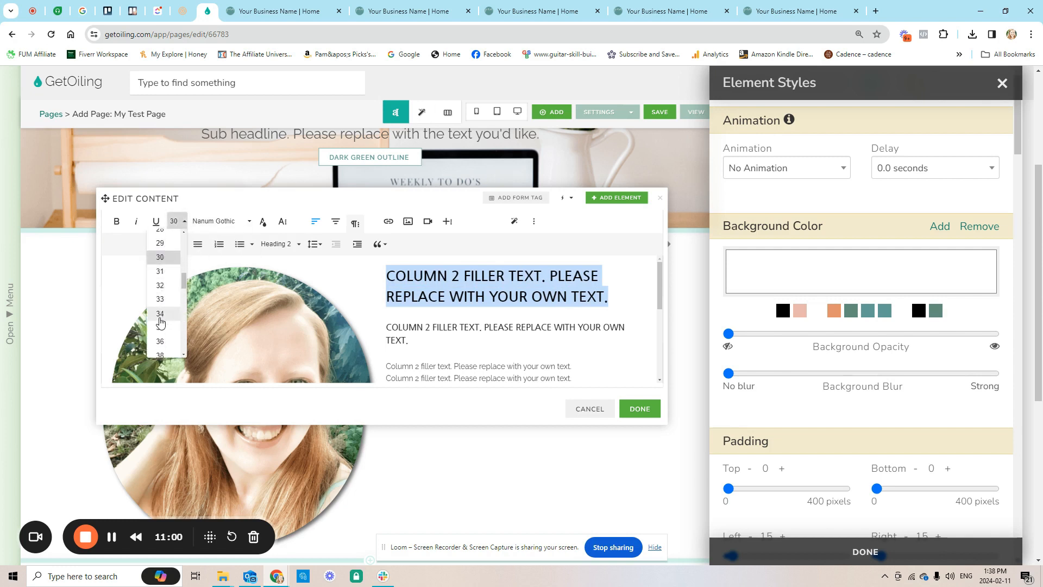
pyautogui.click(160, 314)
pyautogui.click(489, 332)
pyautogui.scroll(-3, 479, 331)
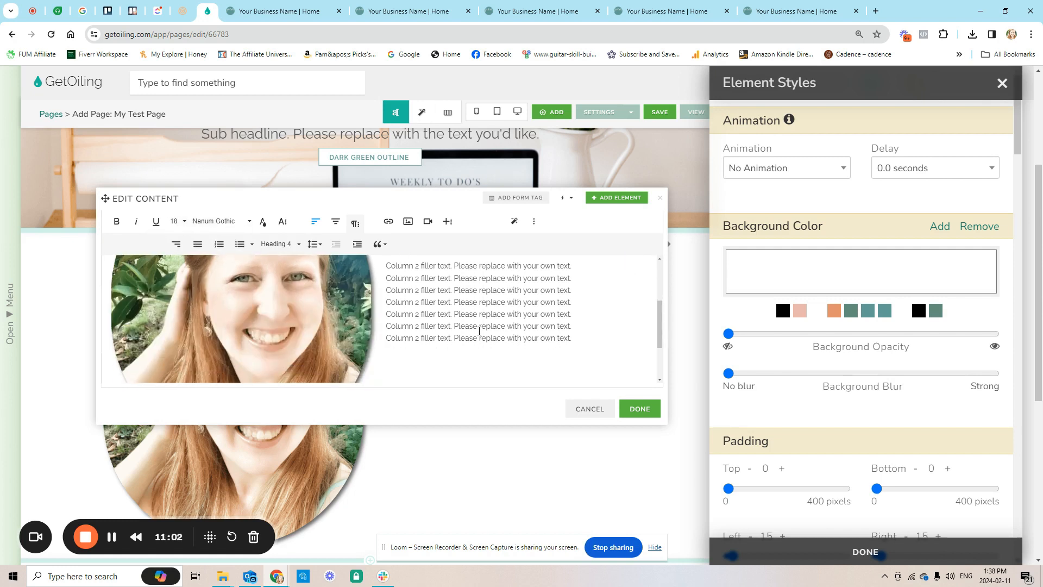
# Step: Clear the formatting of all the column 2 text
pyautogui.click(450, 358)
pyautogui.scroll(3, 447, 350)
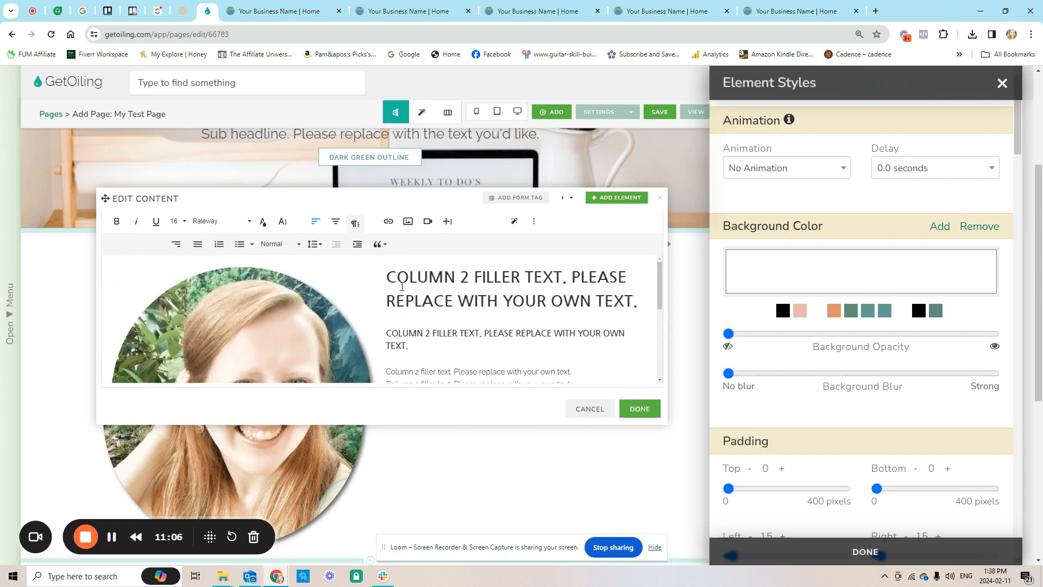
pyautogui.moveTo(389, 278); pyautogui.dragTo(576, 322)
pyautogui.scroll(3, 577, 322)
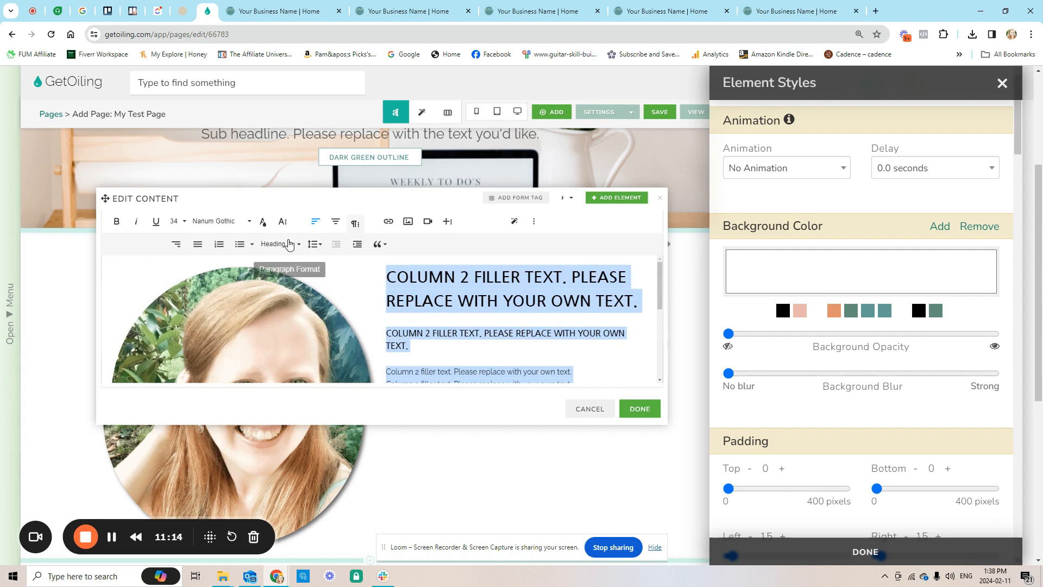
pyautogui.click(282, 222)
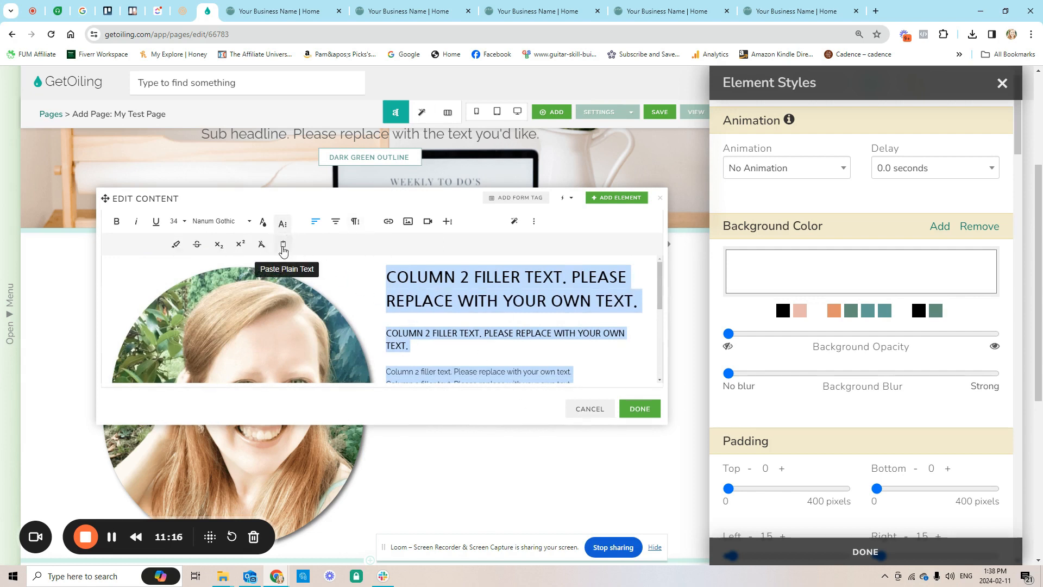
pyautogui.click(260, 248)
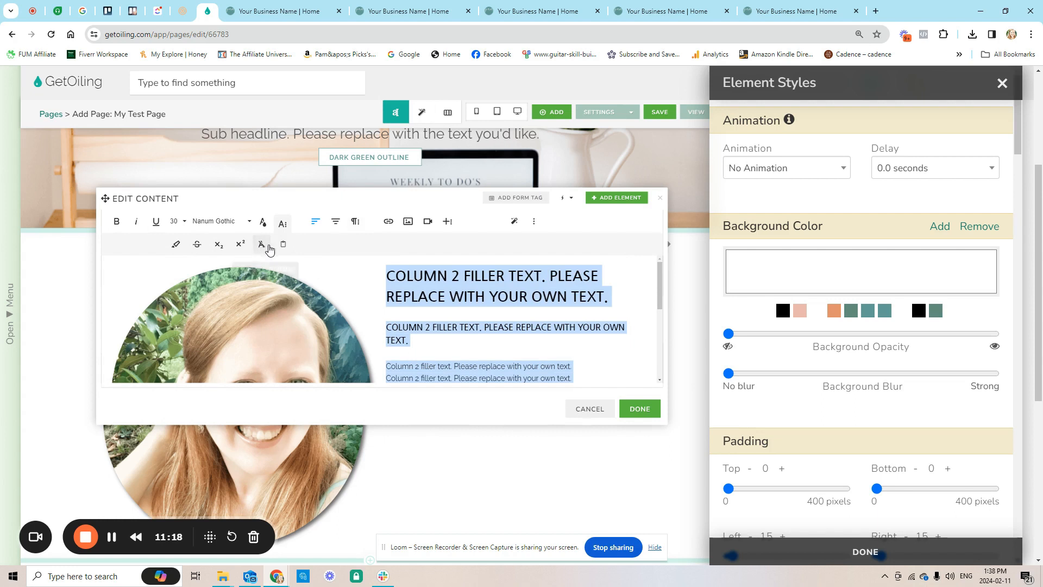
pyautogui.click(387, 275)
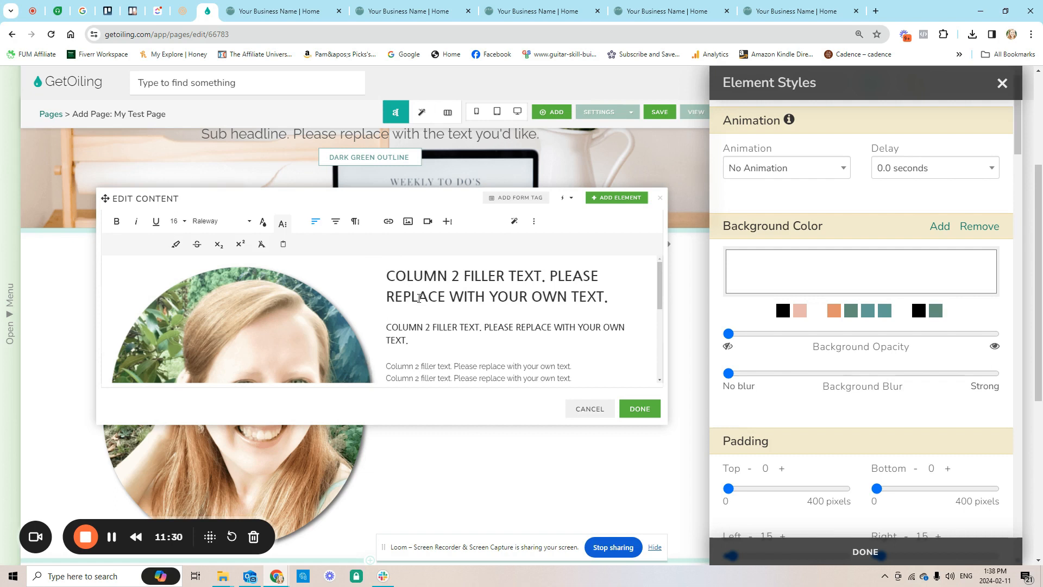
# Step: Enlarge the font size of the Heading 2 line in column 2
pyautogui.scroll(-3, 412, 293)
pyautogui.scroll(3, 391, 282)
pyautogui.moveTo(387, 280); pyautogui.dragTo(608, 299)
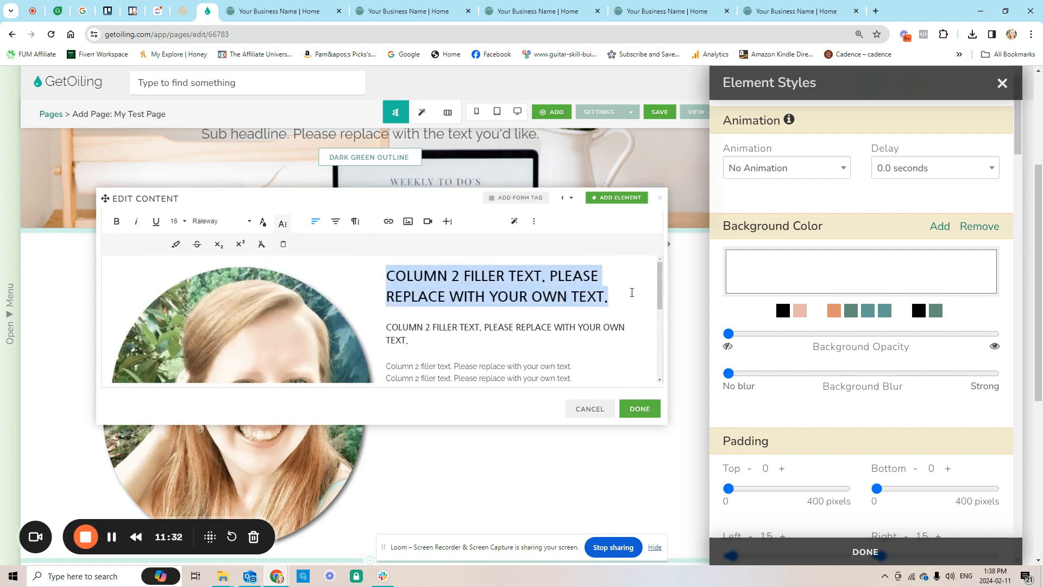
pyautogui.click(171, 223)
pyautogui.scroll(-5, 166, 293)
pyautogui.scroll(-3, 163, 320)
pyautogui.click(162, 321)
# Step: Insert a Dark Green Outline button below the last line of column 2 filler text
pyautogui.click(458, 340)
pyautogui.scroll(-2, 471, 344)
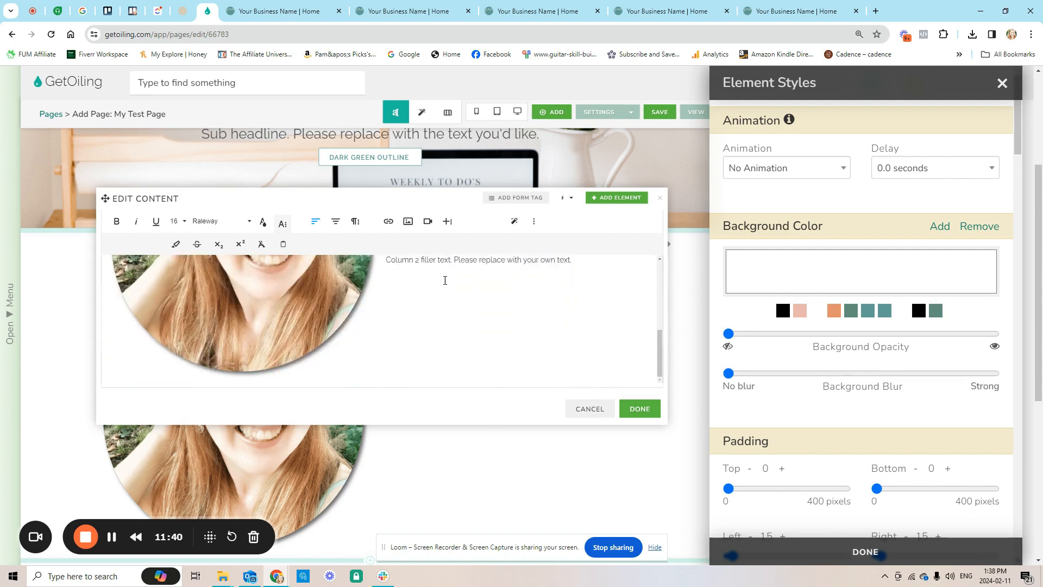
pyautogui.click(447, 221)
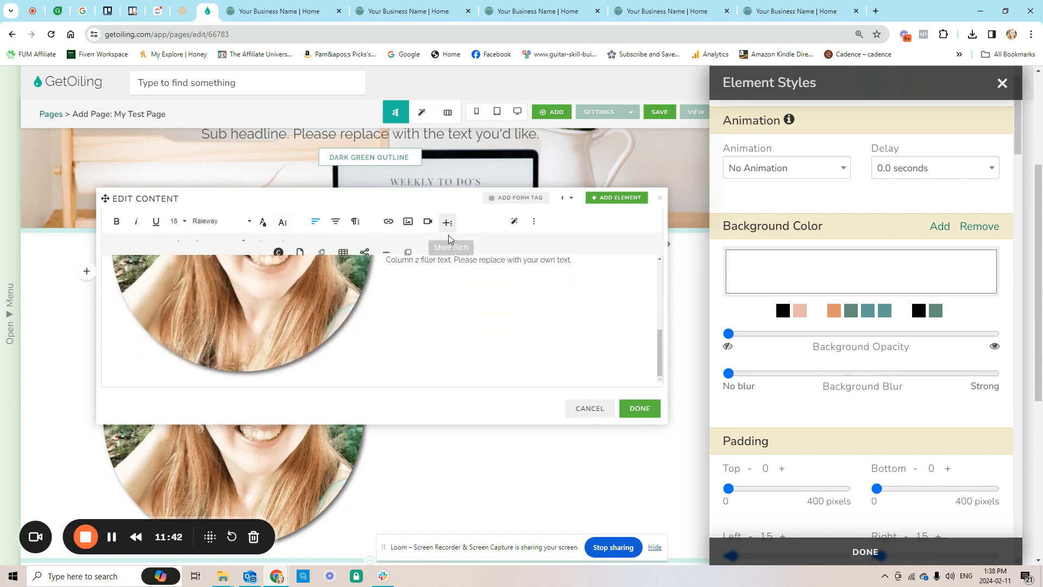
pyautogui.click(407, 245)
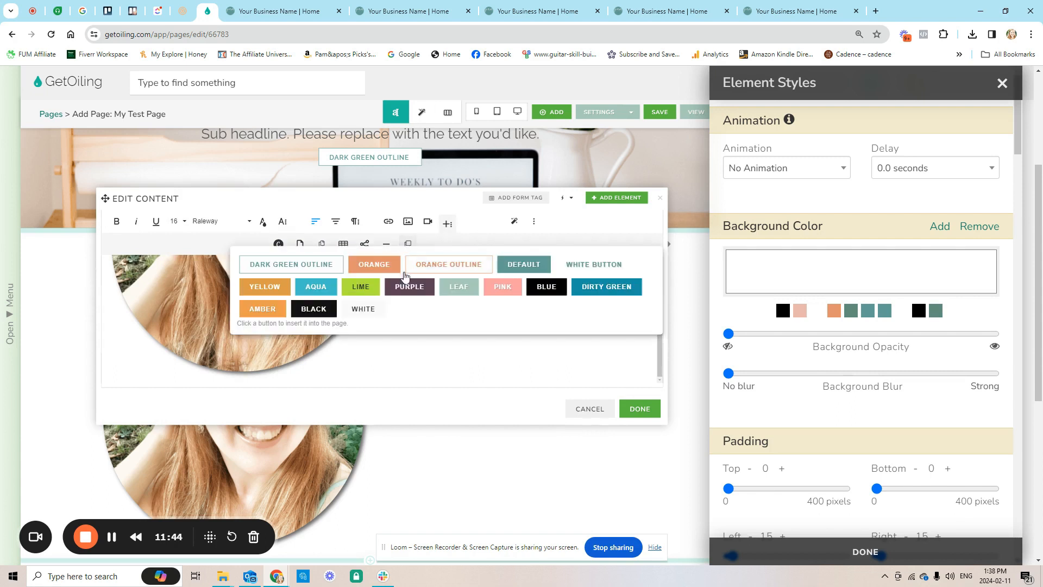
pyautogui.click(319, 266)
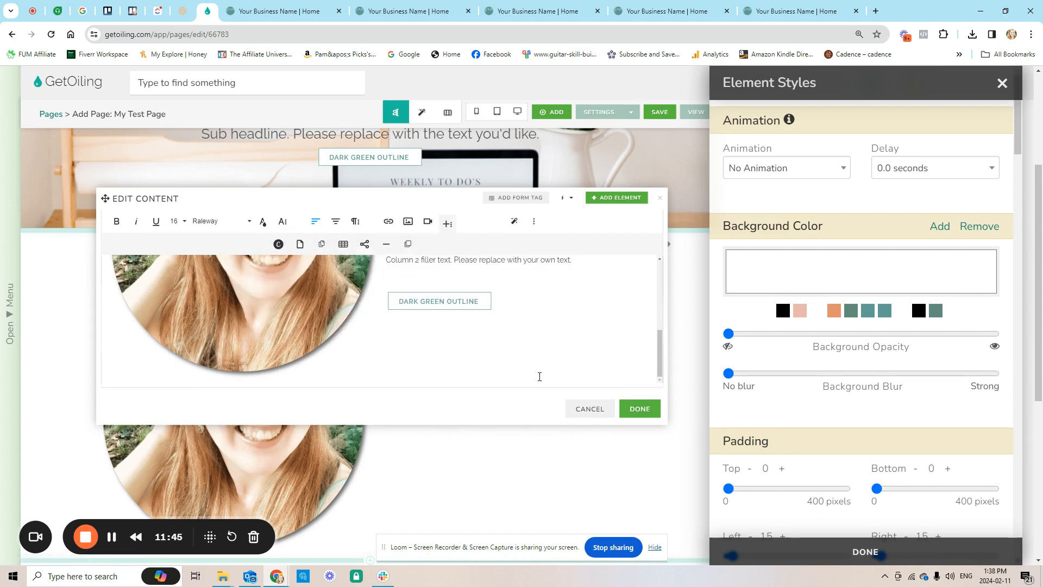
# Step: Apply the two-column content edits and save the page
pyautogui.click(639, 408)
pyautogui.scroll(-3, 697, 409)
pyautogui.scroll(3, 698, 381)
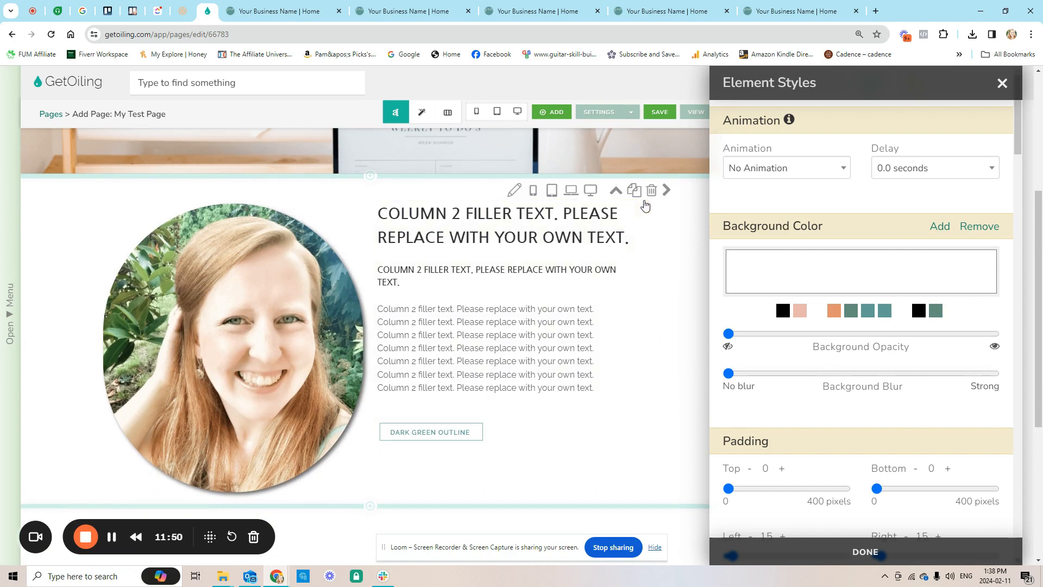
pyautogui.click(653, 113)
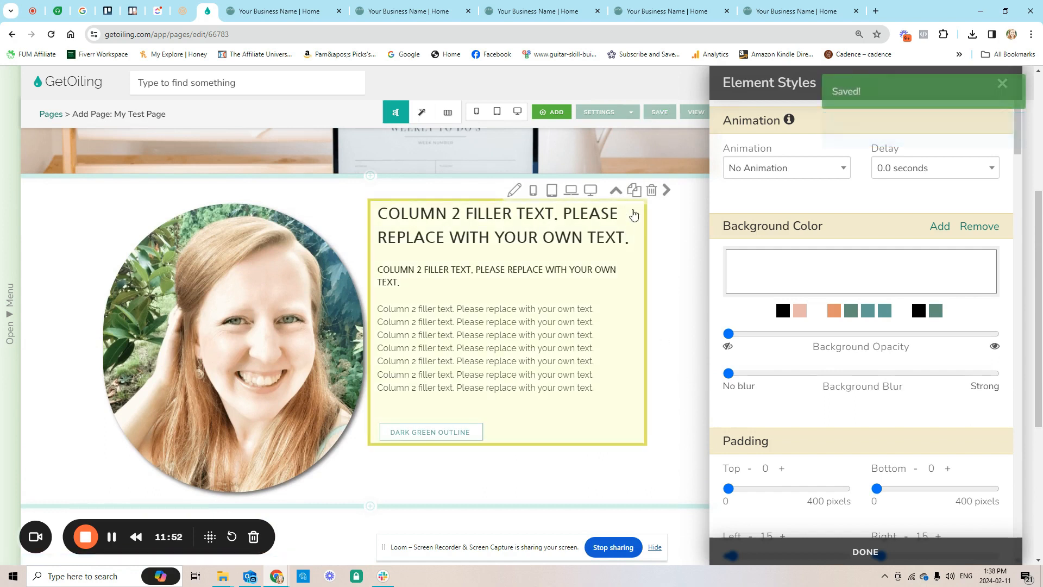
# Step: Set the link URL of the column 2 button to #lead
pyautogui.click(524, 387)
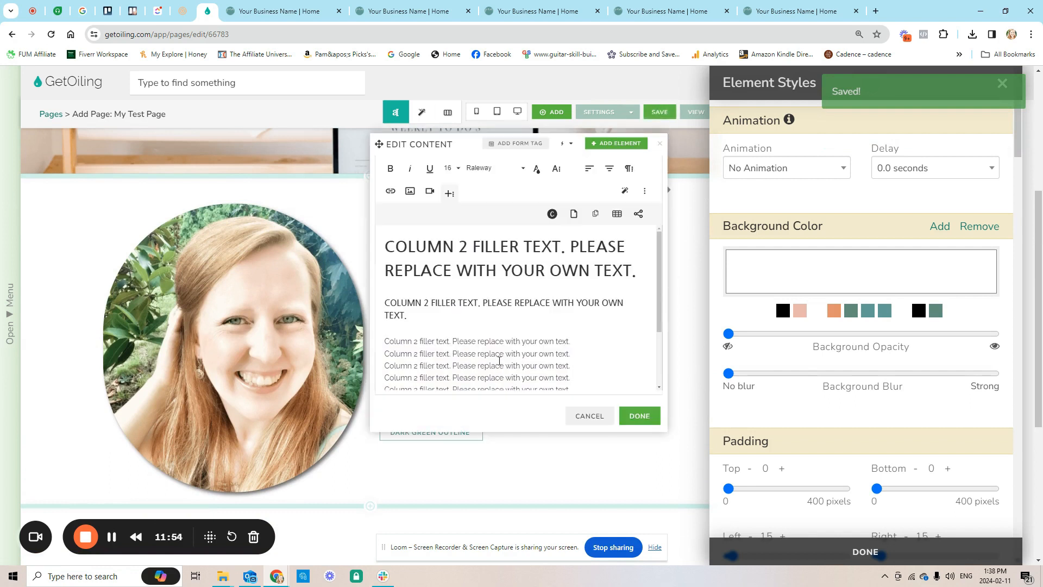
pyautogui.click(438, 370)
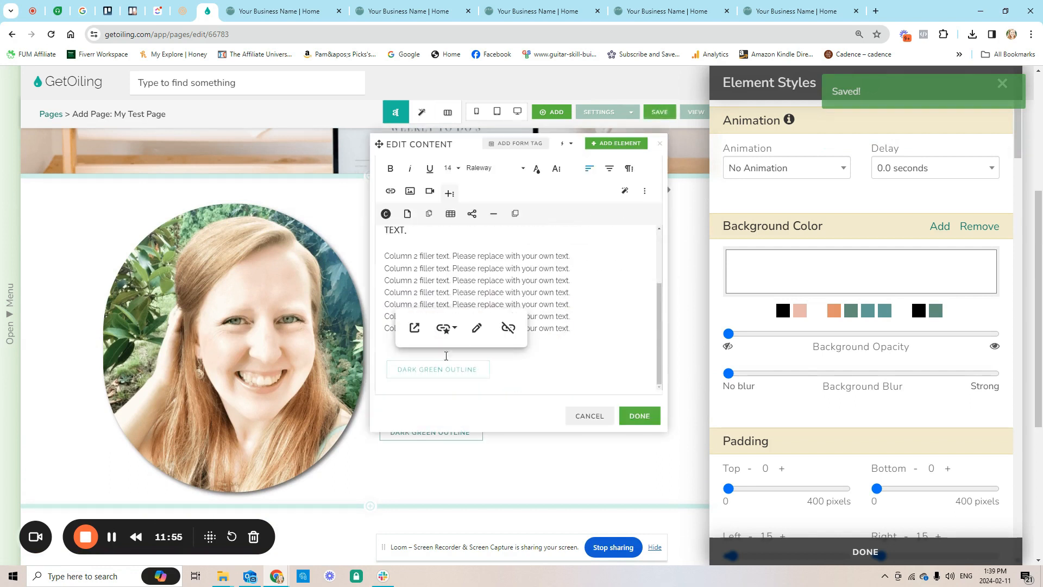
pyautogui.click(478, 328)
pyautogui.click(399, 194)
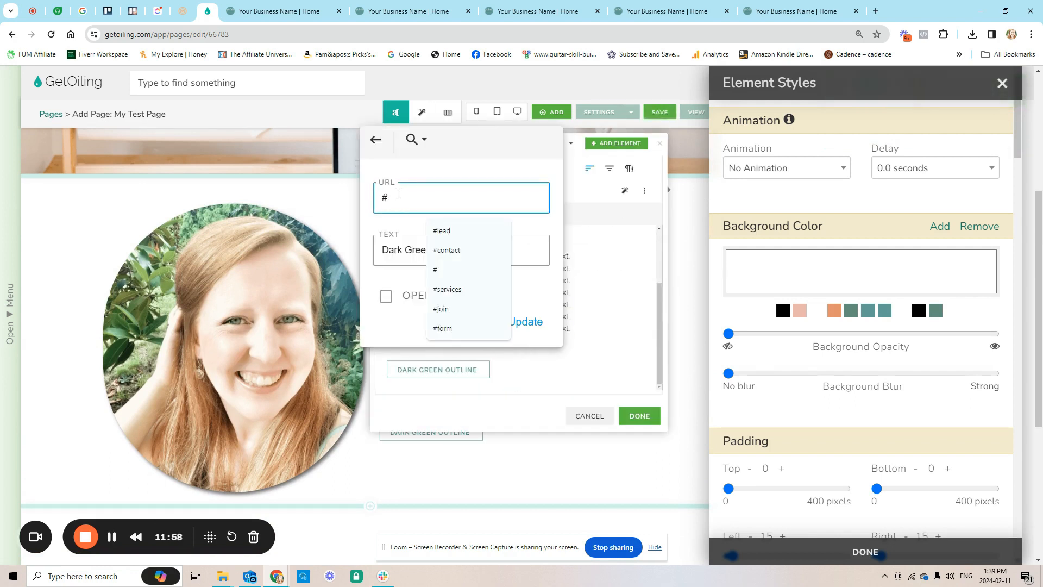
pyautogui.write('leada')
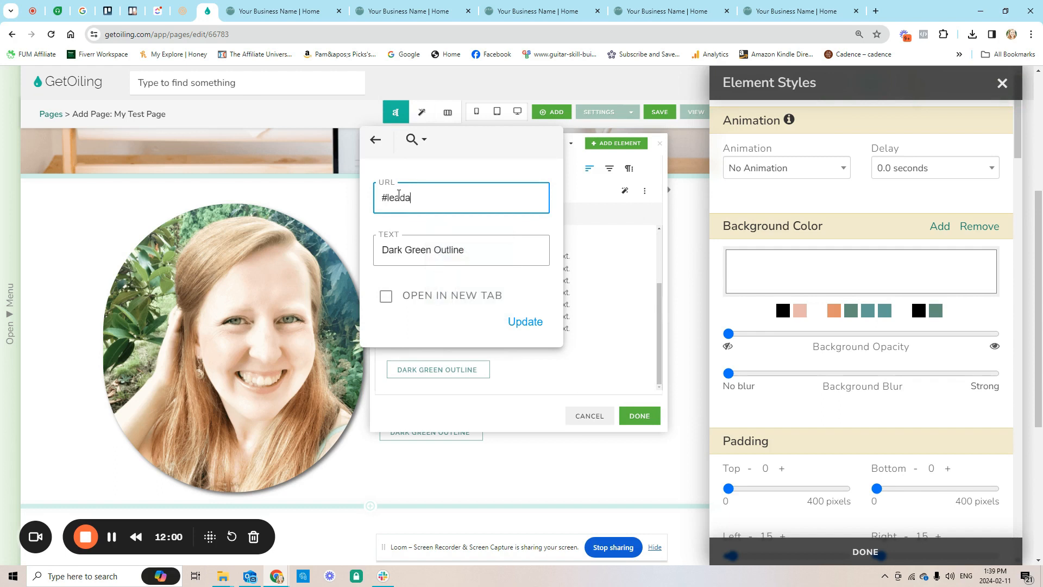
pyautogui.press('BackSpace')
# Step: Change the button's text to "Yes, I want the free guide" and set its link to open in a new tab
pyautogui.click(403, 260)
pyautogui.moveTo(383, 250); pyautogui.dragTo(508, 255)
pyautogui.write('Yes')
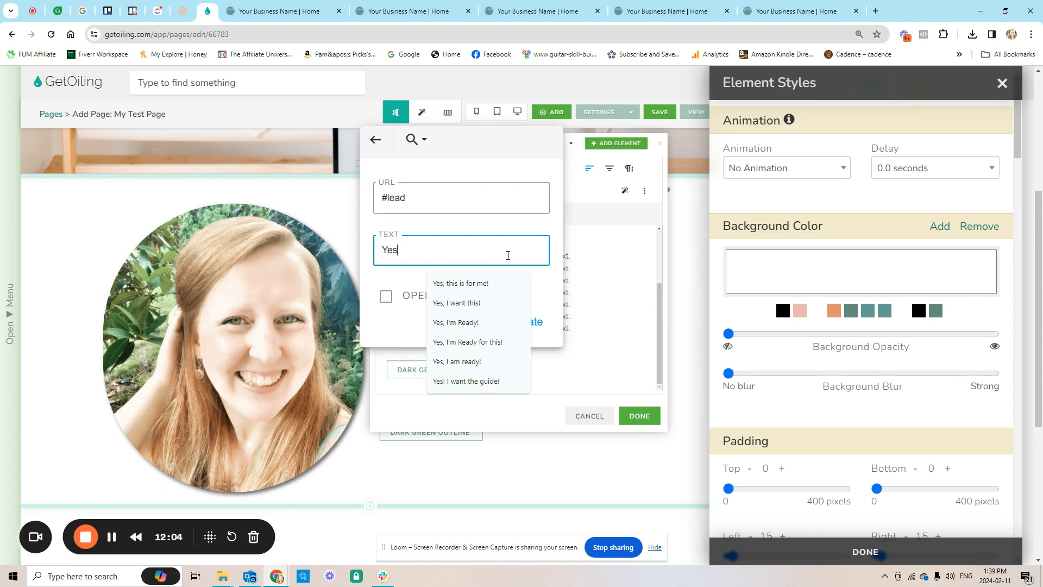
pyautogui.write(', I')
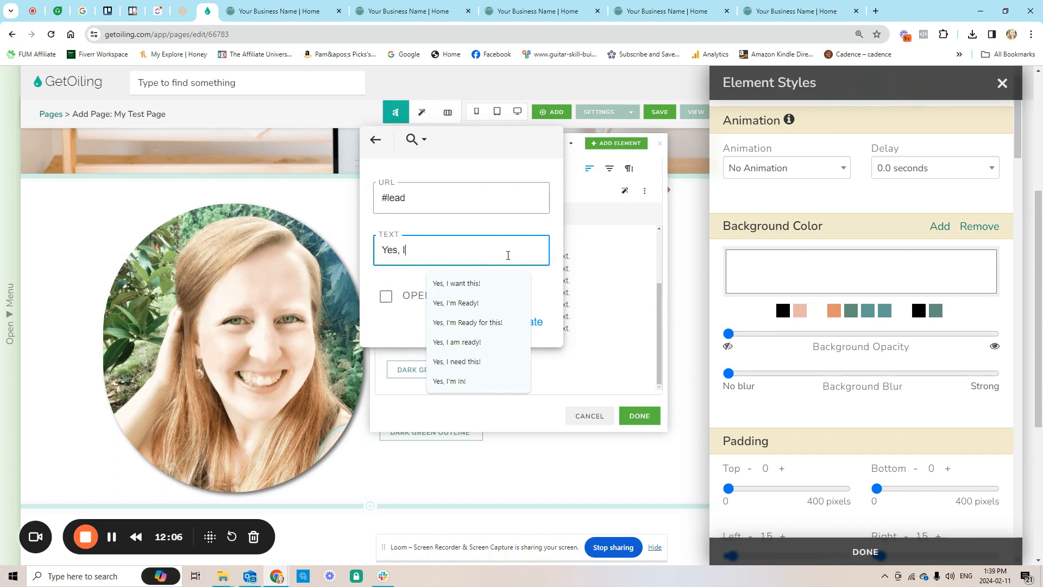
pyautogui.write(' want the free guide')
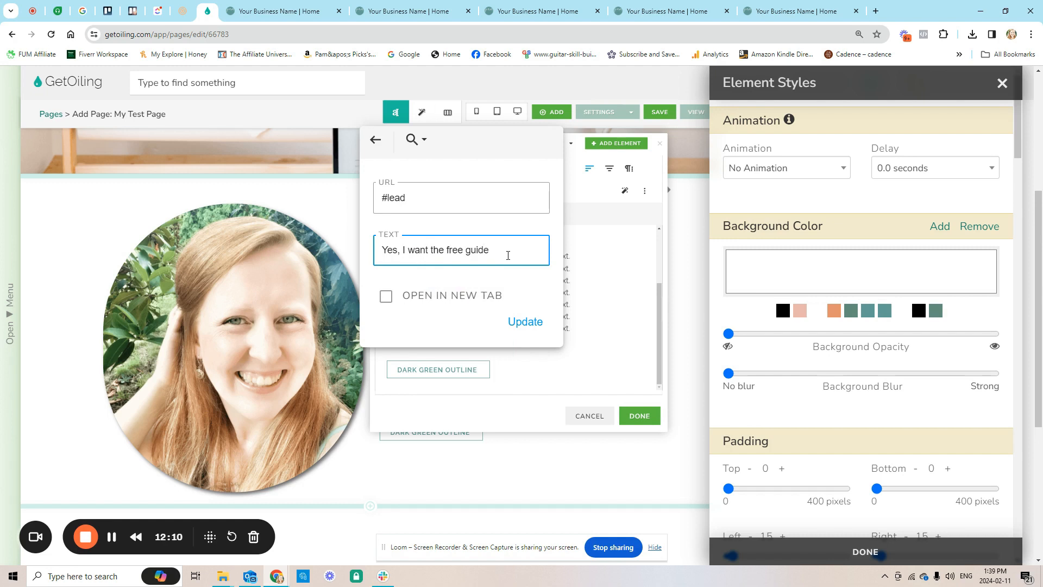
pyautogui.click(423, 302)
pyautogui.click(523, 323)
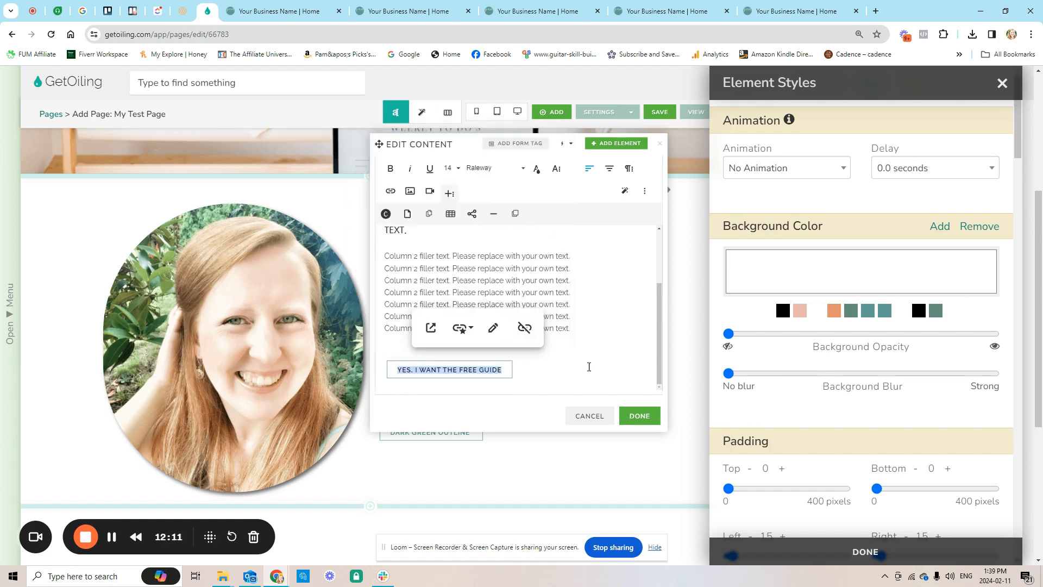
# Step: Turn off the new-tab option for the button's link, apply the content edits and save the page
pyautogui.click(493, 329)
pyautogui.click(402, 297)
pyautogui.click(540, 320)
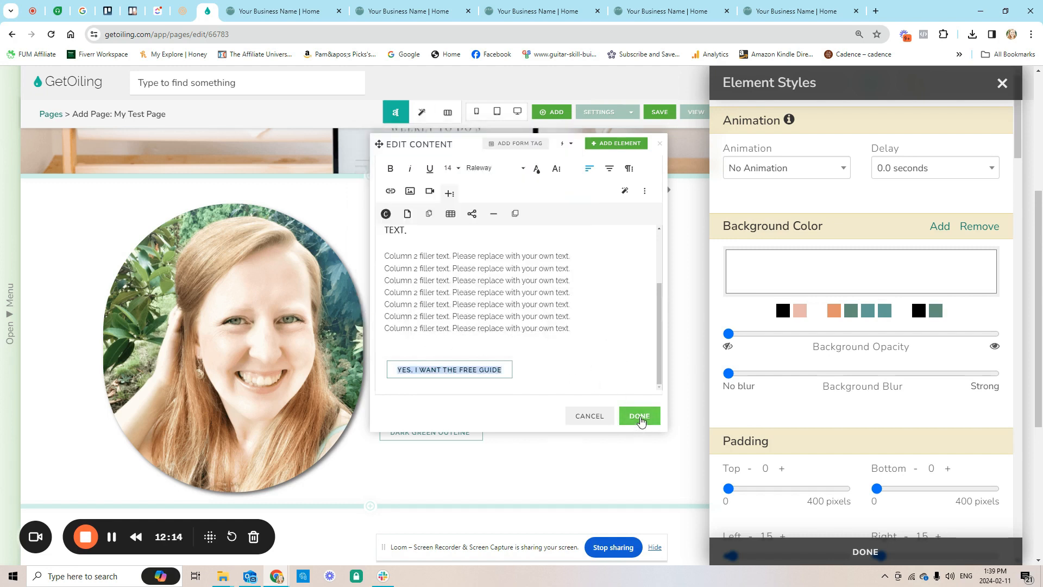
pyautogui.click(640, 416)
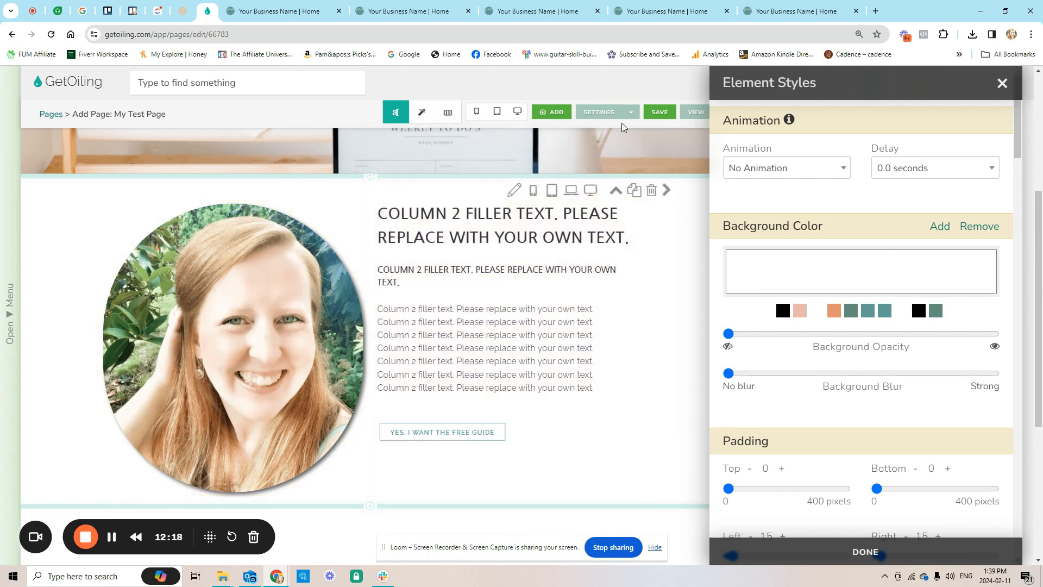
pyautogui.click(659, 113)
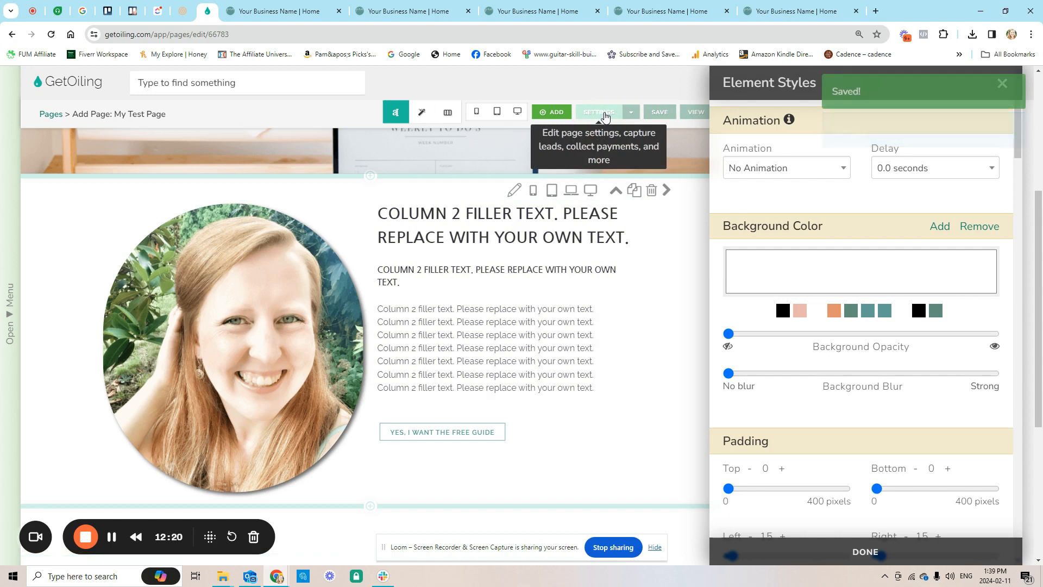
# Step: In the page's lead settings, set the form button label to "Yes, I want the guide!" and its style to Dark Green Outline
pyautogui.click(602, 113)
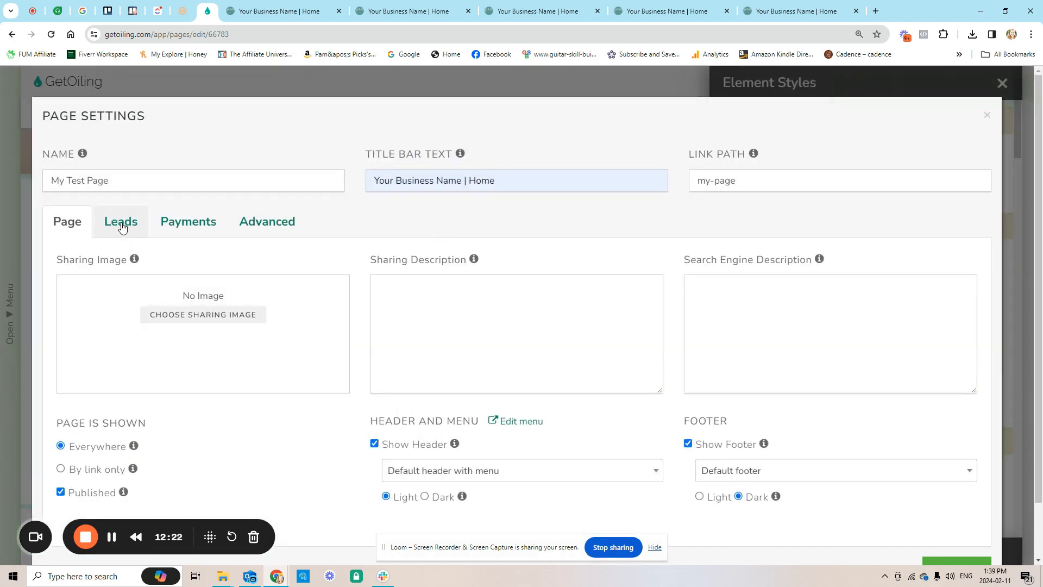
pyautogui.click(122, 225)
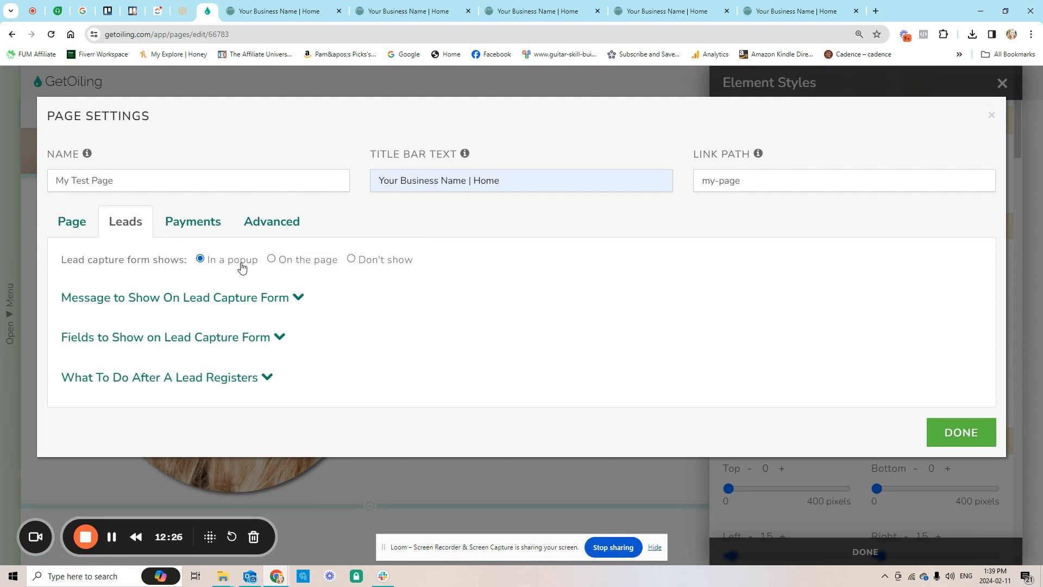
pyautogui.click(135, 299)
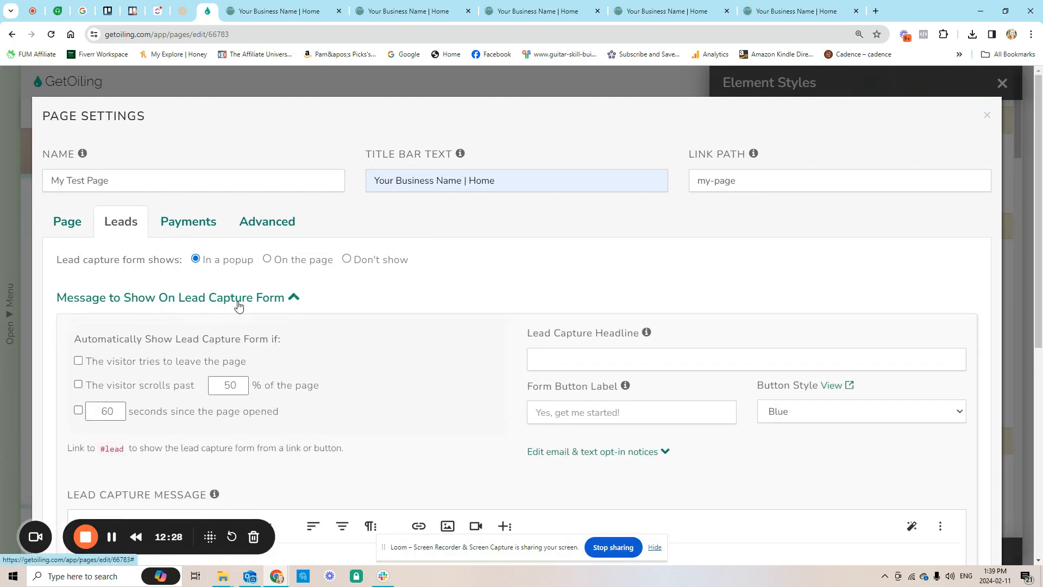
pyautogui.scroll(-3, 326, 302)
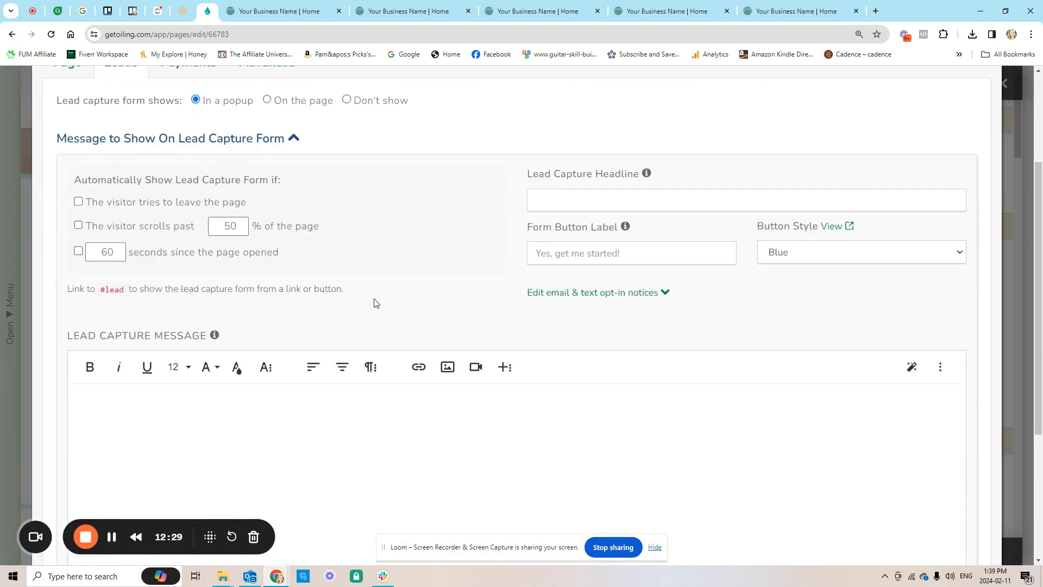
pyautogui.click(537, 249)
pyautogui.click(620, 316)
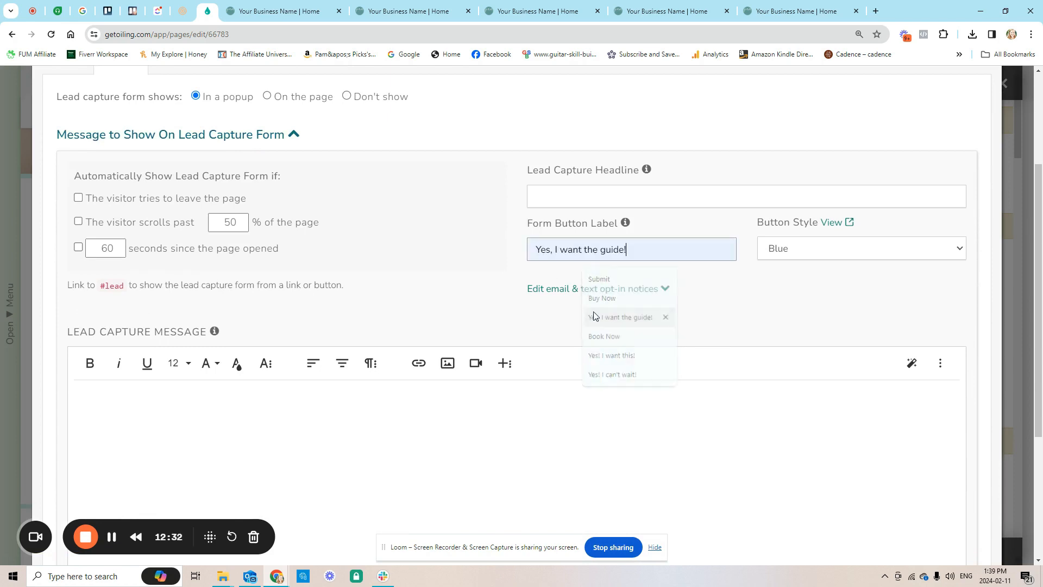
pyautogui.click(787, 249)
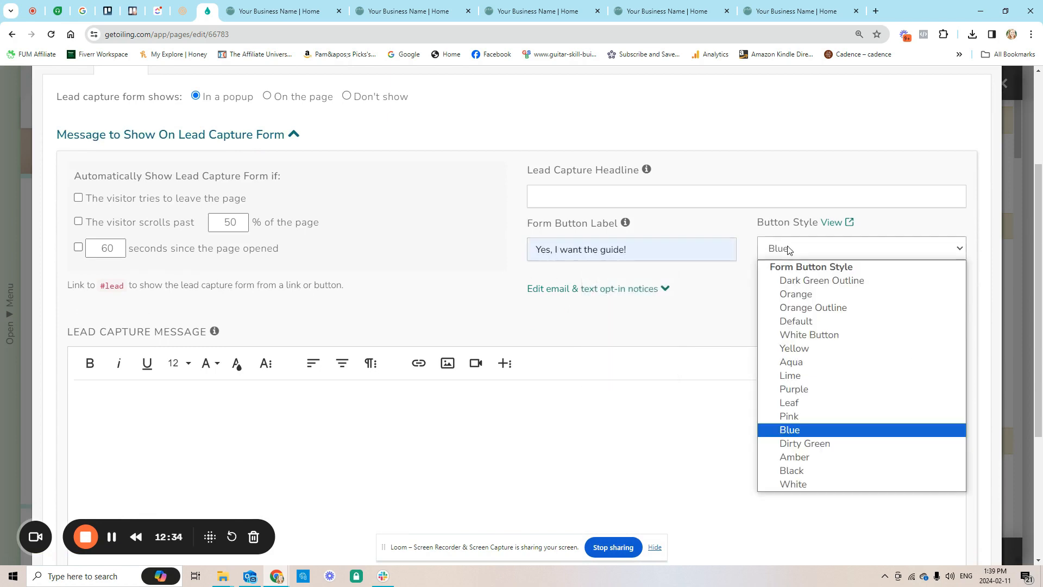
pyautogui.click(794, 277)
# Step: Expand the fields shown on the lead capture form and review their labels and required settings
pyautogui.scroll(-1, 441, 288)
pyautogui.scroll(-3, 440, 288)
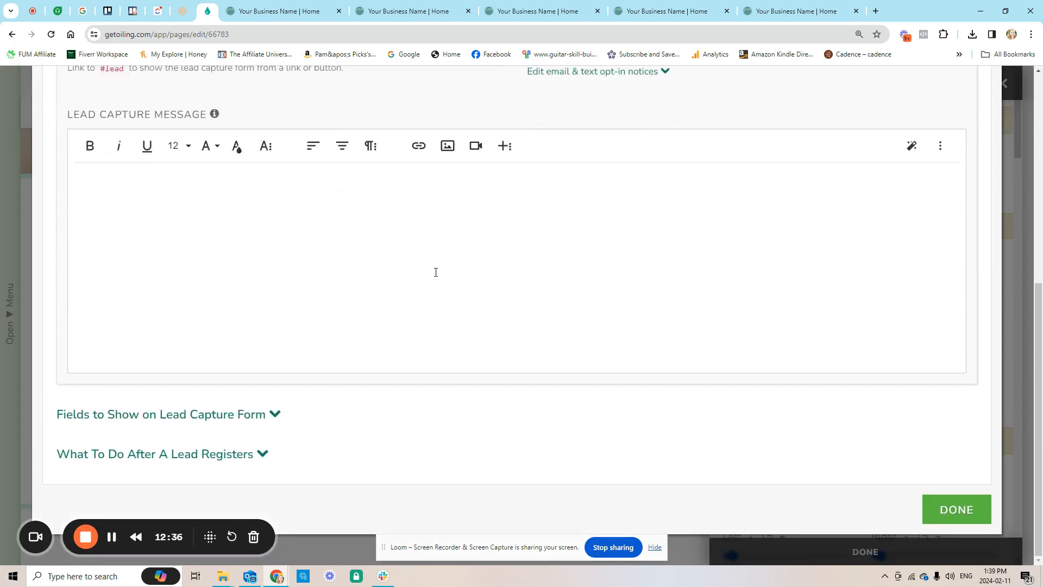
pyautogui.click(199, 416)
pyautogui.scroll(-3, 179, 386)
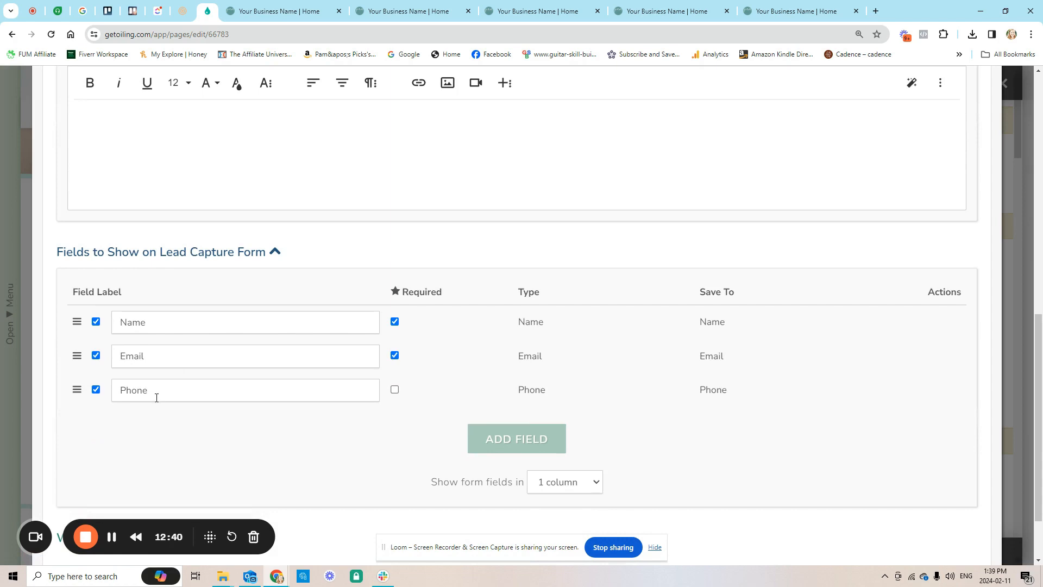
pyautogui.scroll(3, 142, 384)
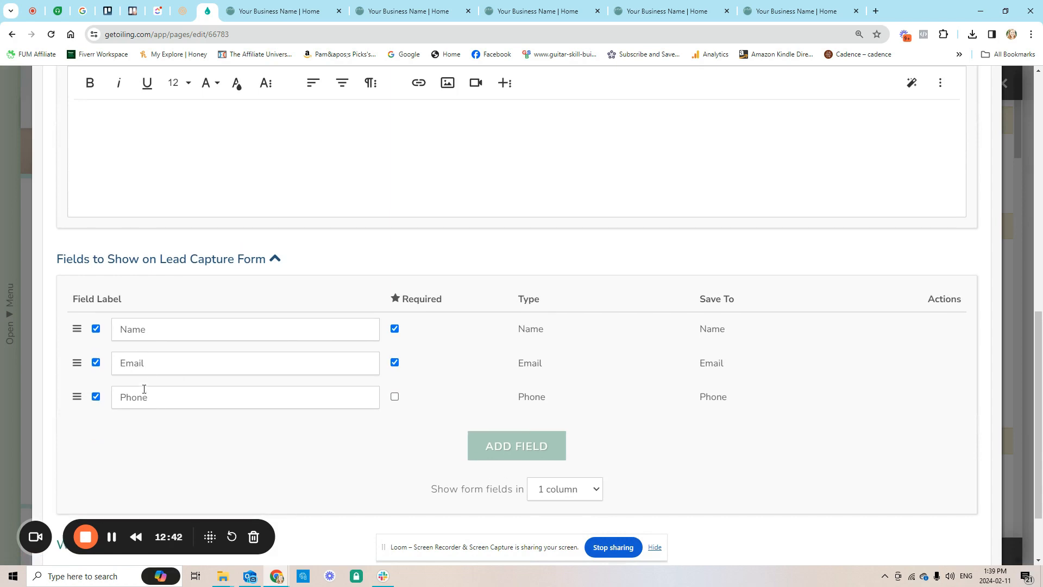
# Step: Insert the "Hi!" introduction graphic with the circular portrait from the existing images into the lead capture message
pyautogui.click(248, 257)
pyautogui.click(447, 166)
pyautogui.click(512, 193)
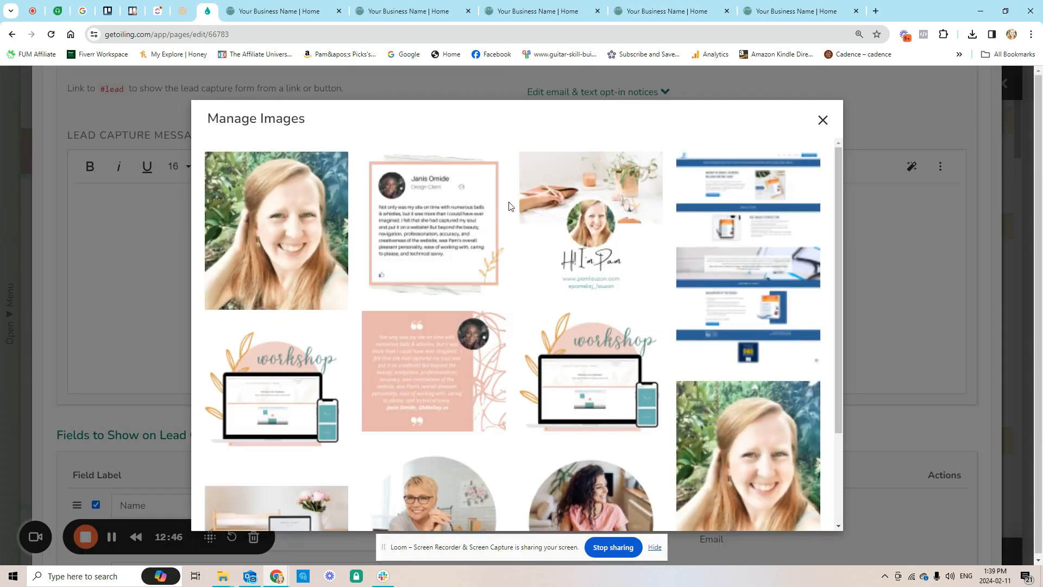
pyautogui.click(562, 231)
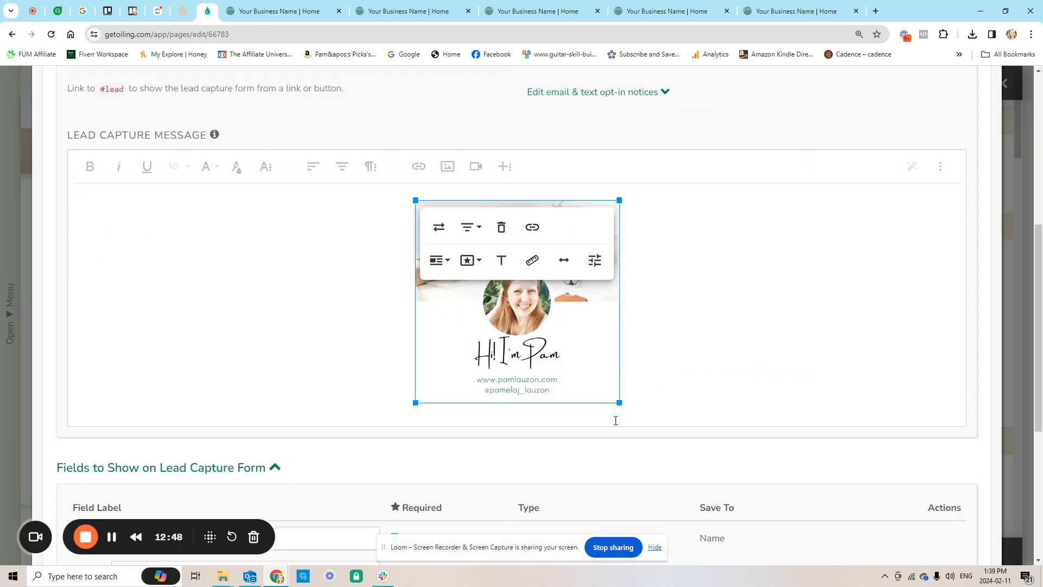
pyautogui.scroll(-6, 748, 396)
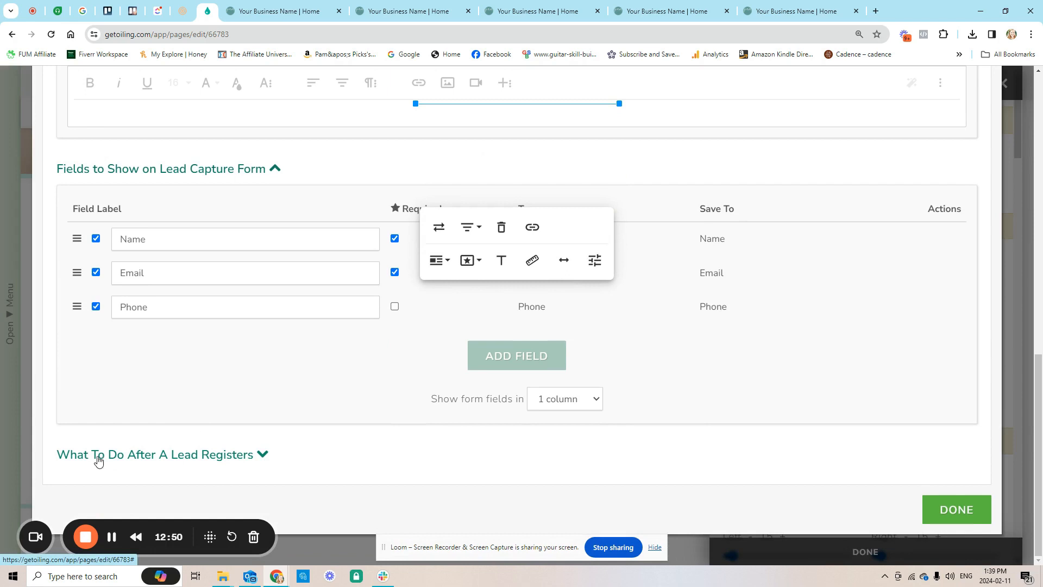
# Step: Expand What To Do After A Lead Registers, review its campaign, tag and redirect options, and keep Stay on this page selected
pyautogui.click(203, 455)
pyautogui.scroll(-4, 234, 380)
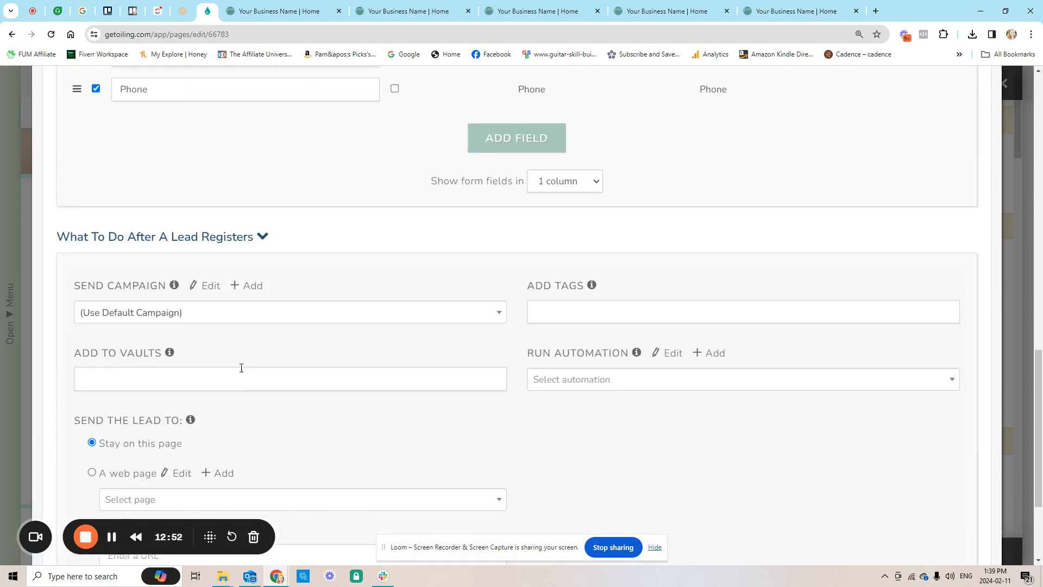
pyautogui.scroll(-1, 241, 364)
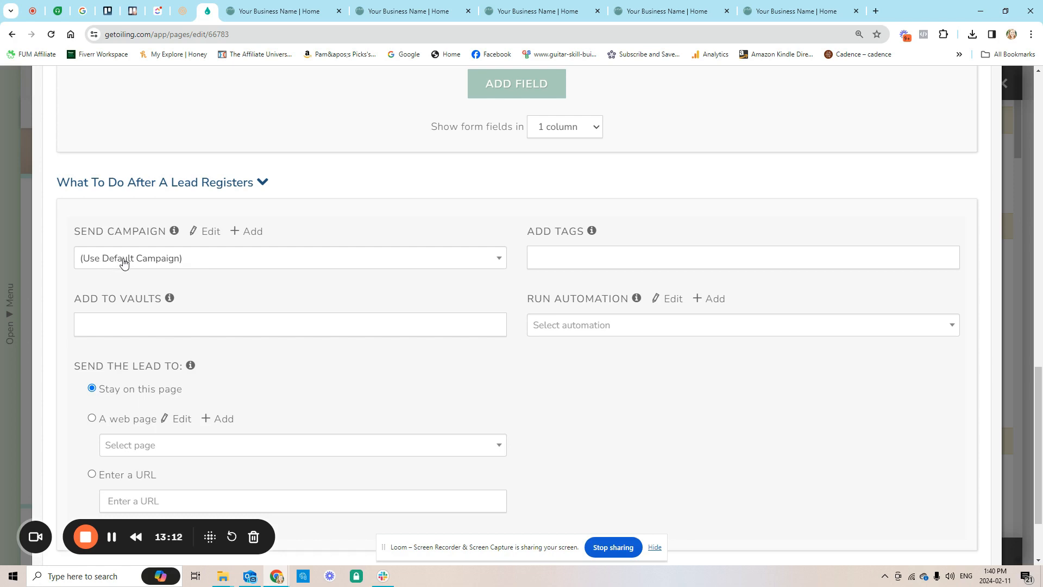
pyautogui.click(537, 255)
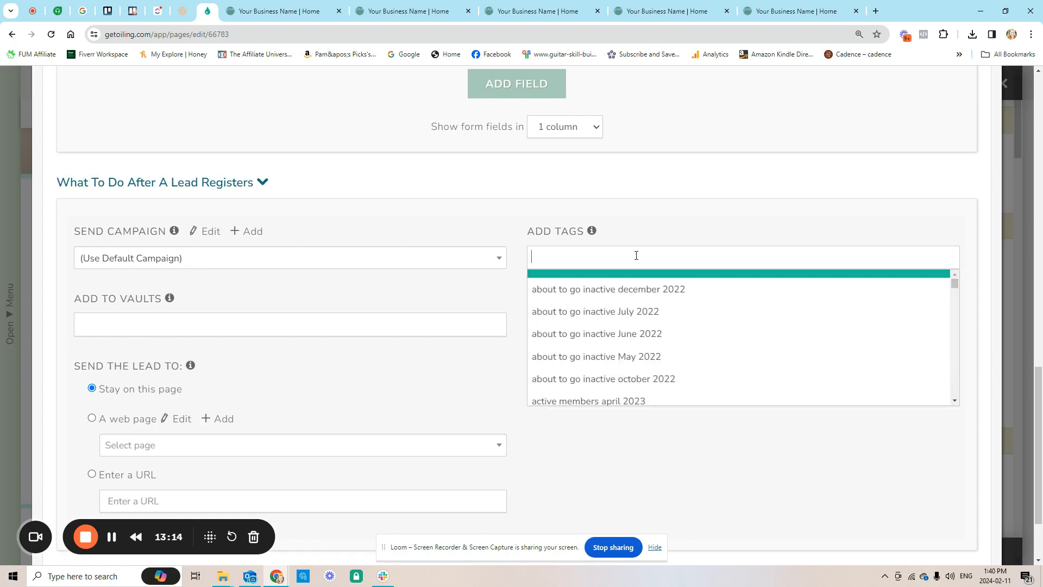
pyautogui.click(130, 400)
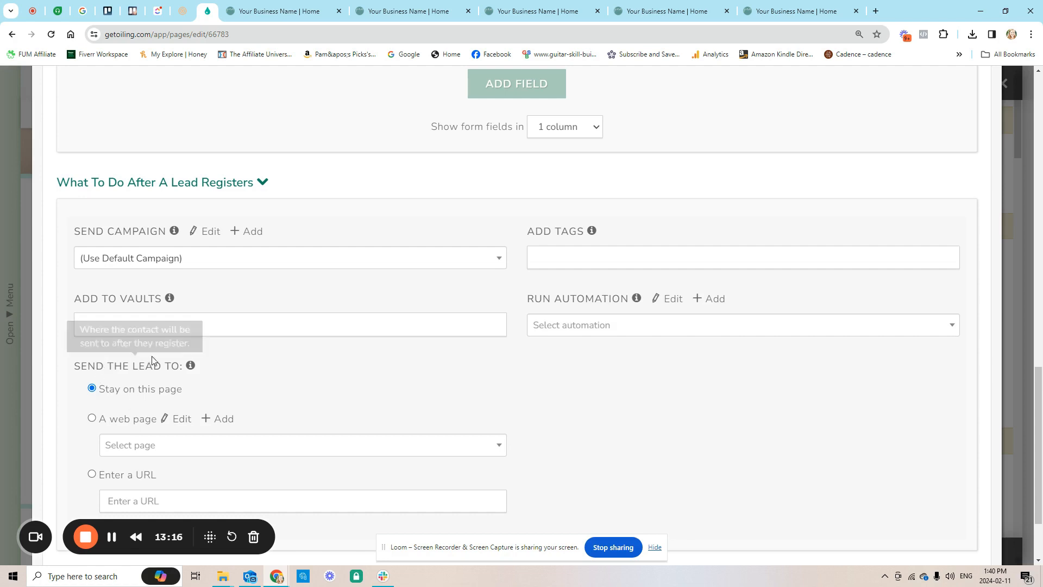
pyautogui.scroll(-2, 163, 403)
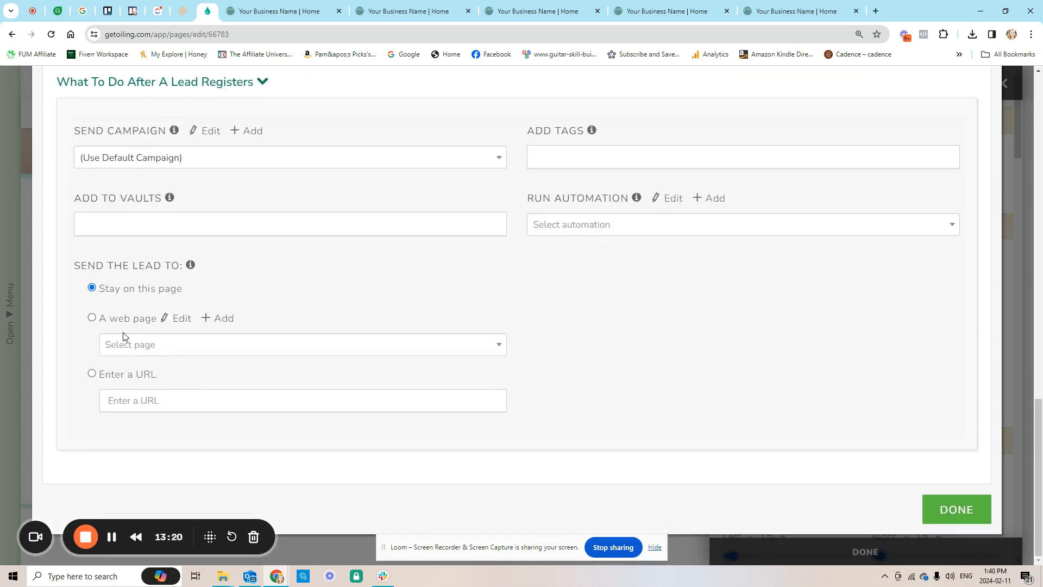
pyautogui.click(107, 380)
pyautogui.click(99, 291)
# Step: Apply the lead settings, save the page, and test the free guide button's popup form on the live page
pyautogui.click(956, 509)
pyautogui.click(660, 112)
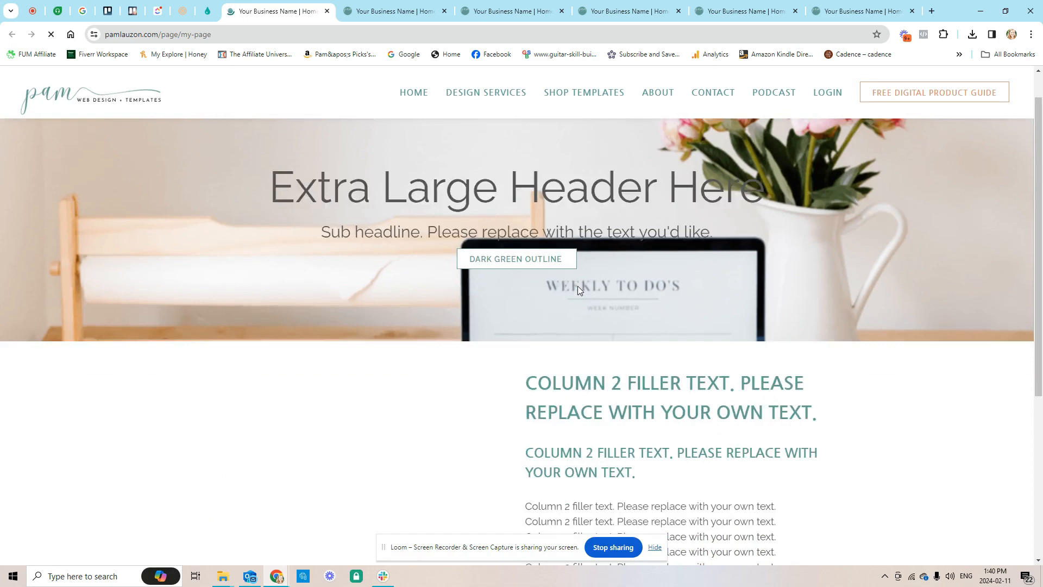
pyautogui.scroll(-10, 578, 285)
pyautogui.click(596, 383)
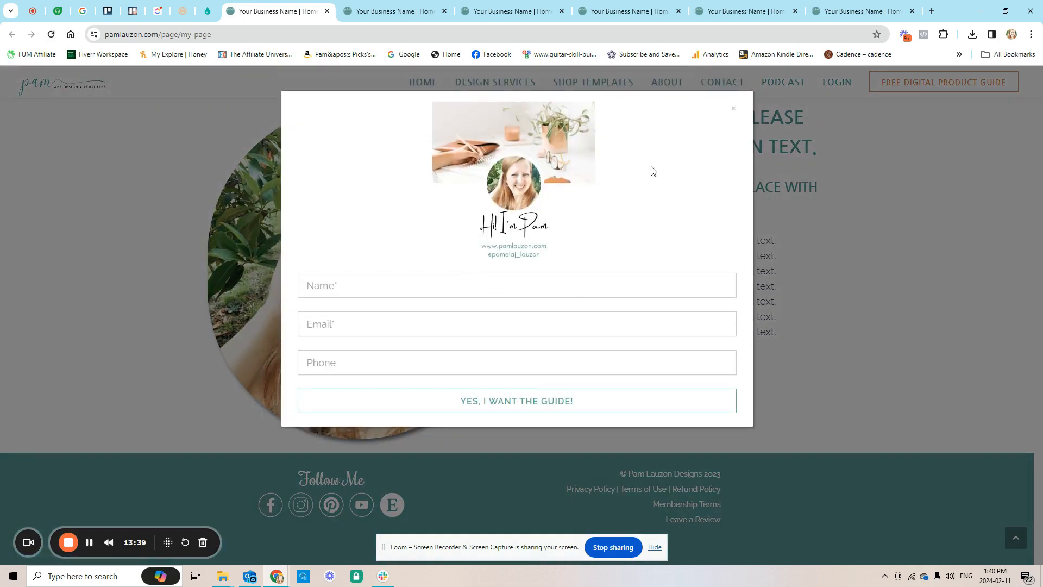
pyautogui.click(733, 109)
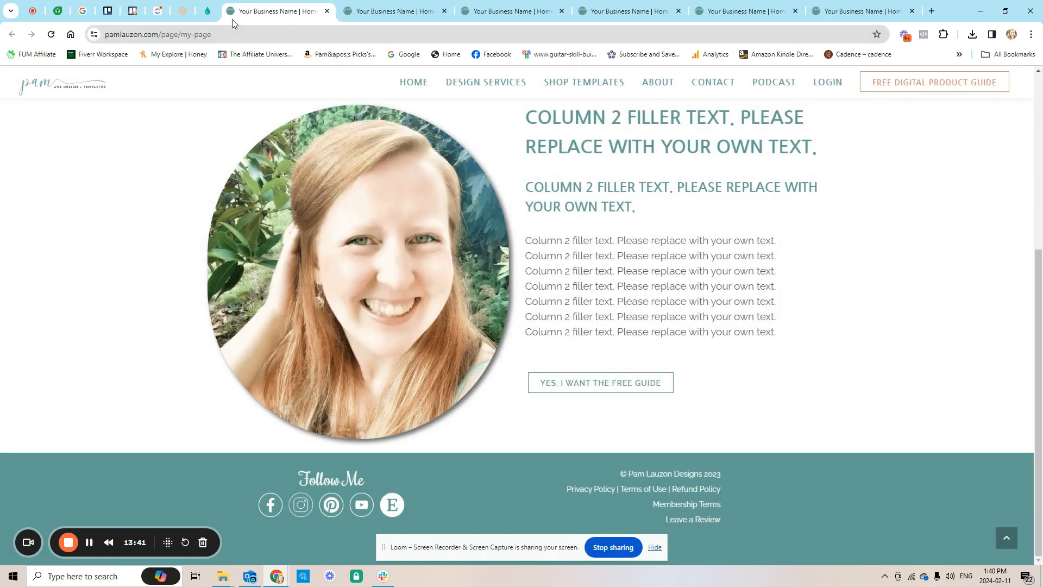
# Step: Return to the page editor and browse the two-column layouts available for a new section below the existing one
pyautogui.click(207, 11)
pyautogui.scroll(-5, 464, 310)
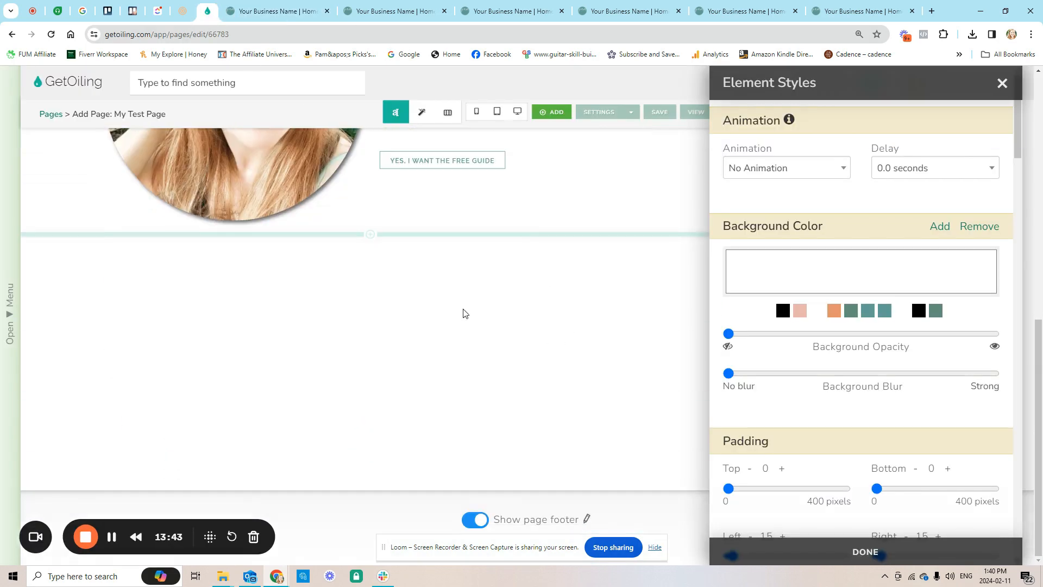
pyautogui.click(370, 234)
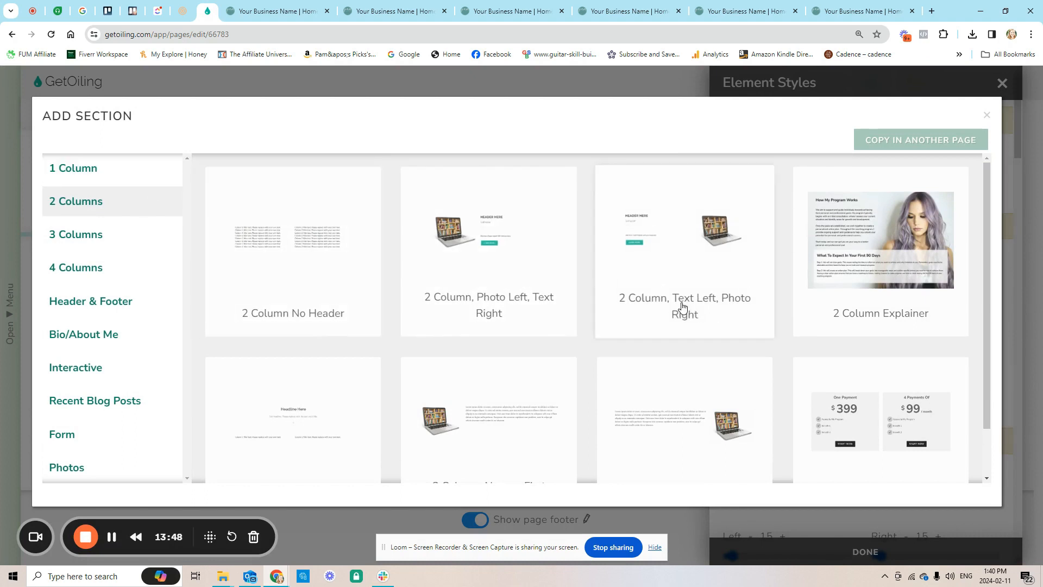
pyautogui.click(987, 115)
# Step: Preview the page at phone size and check how the header and two-column section fit the narrow screen
pyautogui.scroll(5, 622, 221)
pyautogui.click(481, 111)
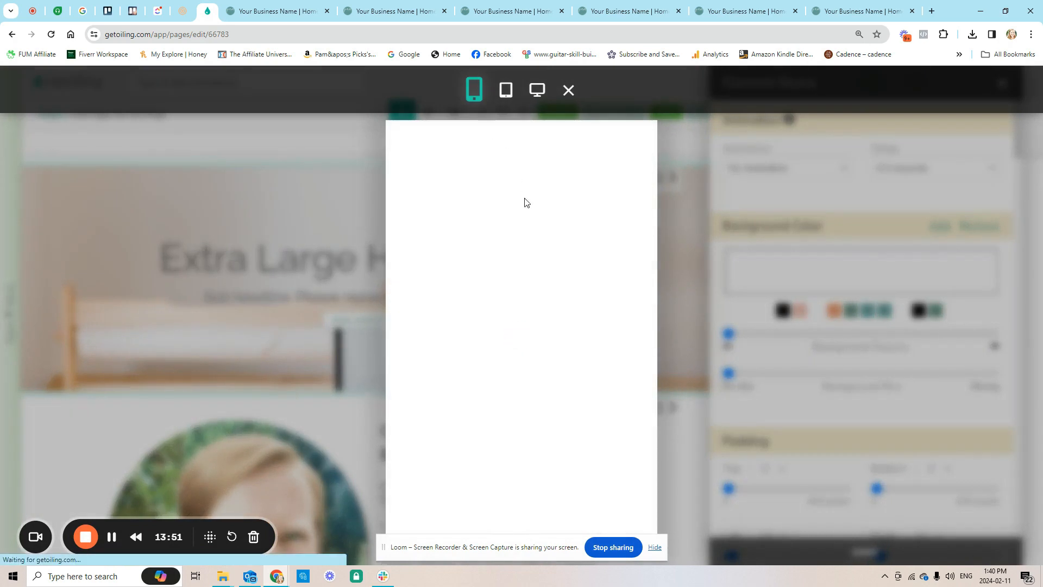
pyautogui.scroll(-6, 543, 217)
pyautogui.scroll(-12, 545, 229)
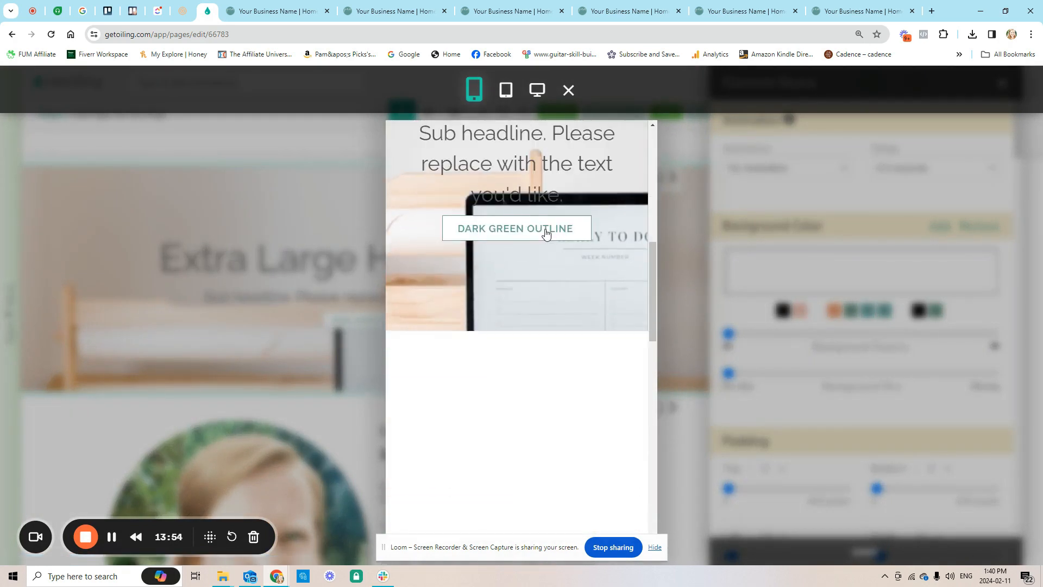
pyautogui.scroll(-10, 545, 230)
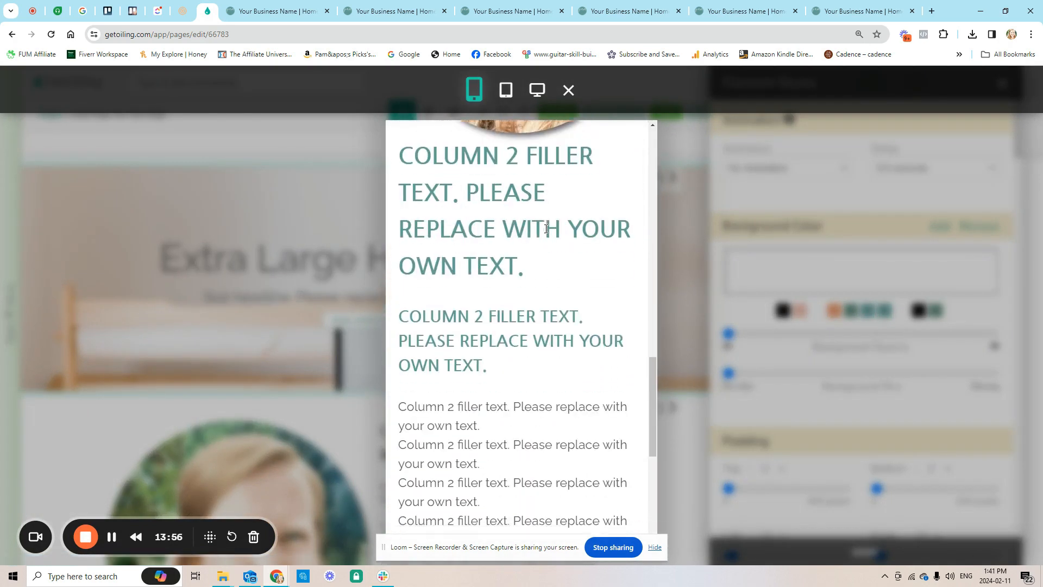
pyautogui.click(568, 91)
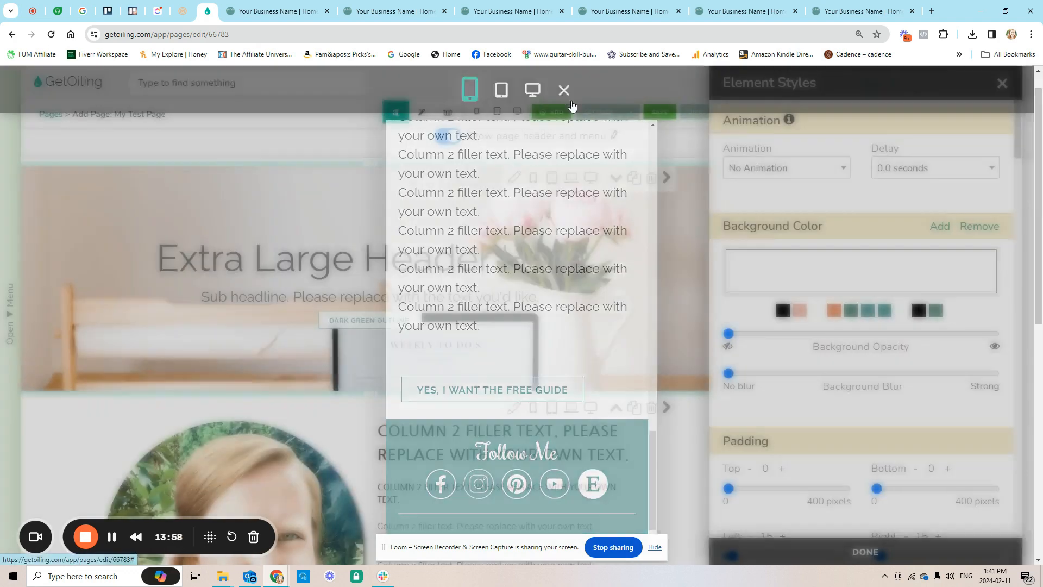
pyautogui.click(478, 112)
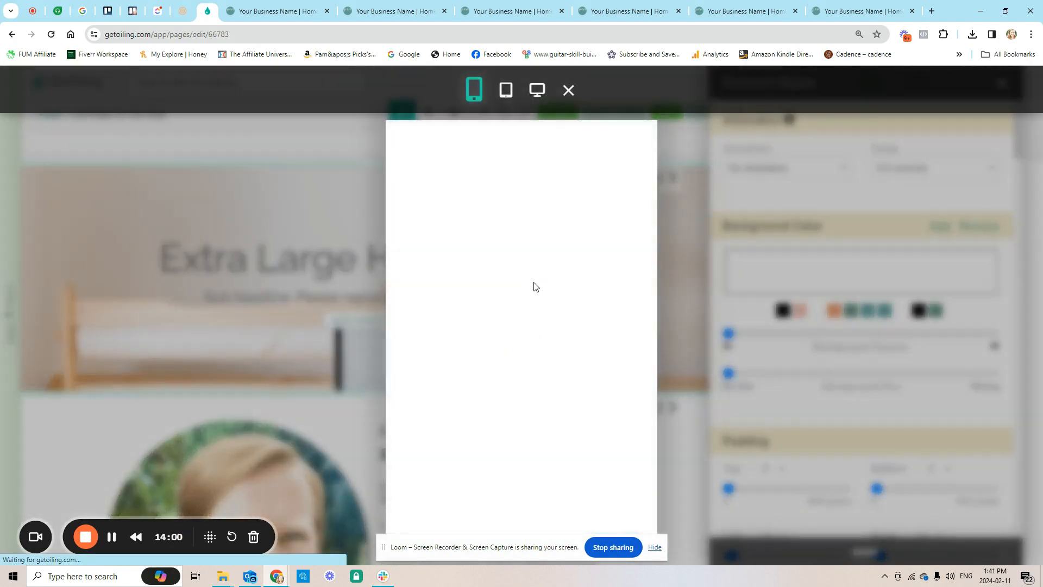
pyautogui.scroll(-4, 547, 284)
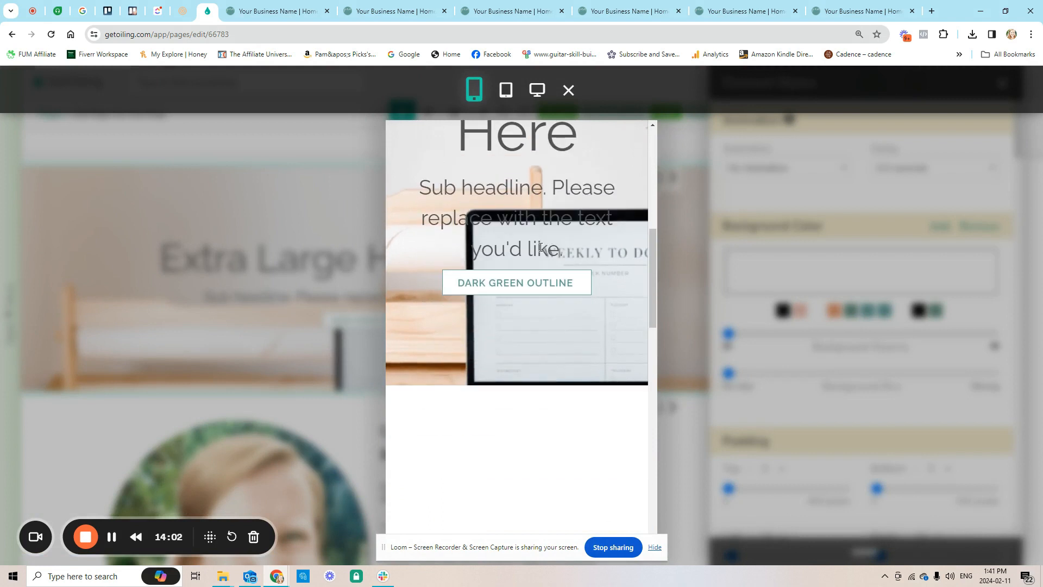
pyautogui.scroll(8, 535, 228)
pyautogui.click(568, 91)
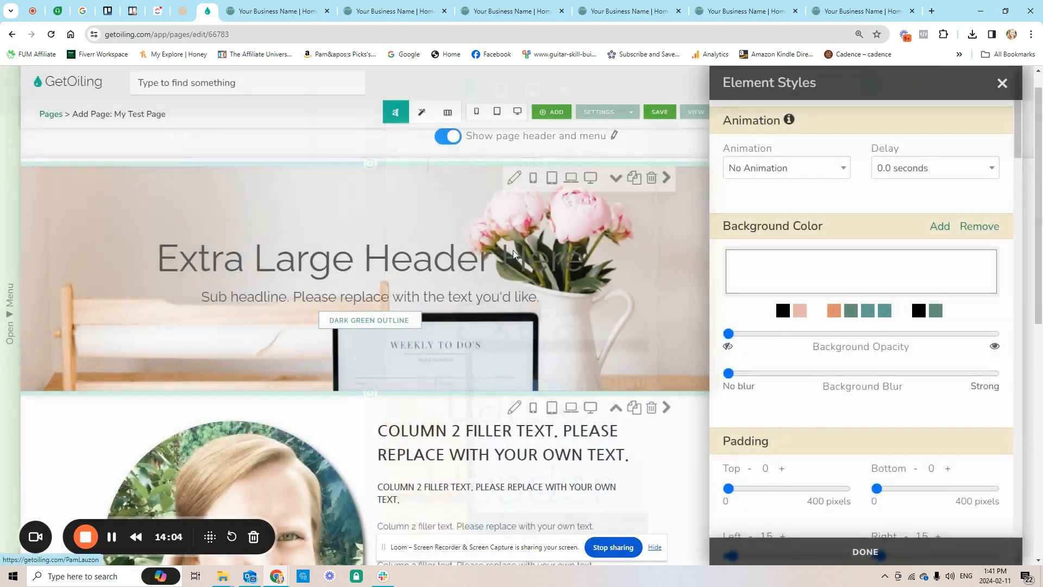
# Step: Hide the header section on phones and tablets, and duplicate it as a version shown only on those devices
pyautogui.click(550, 206)
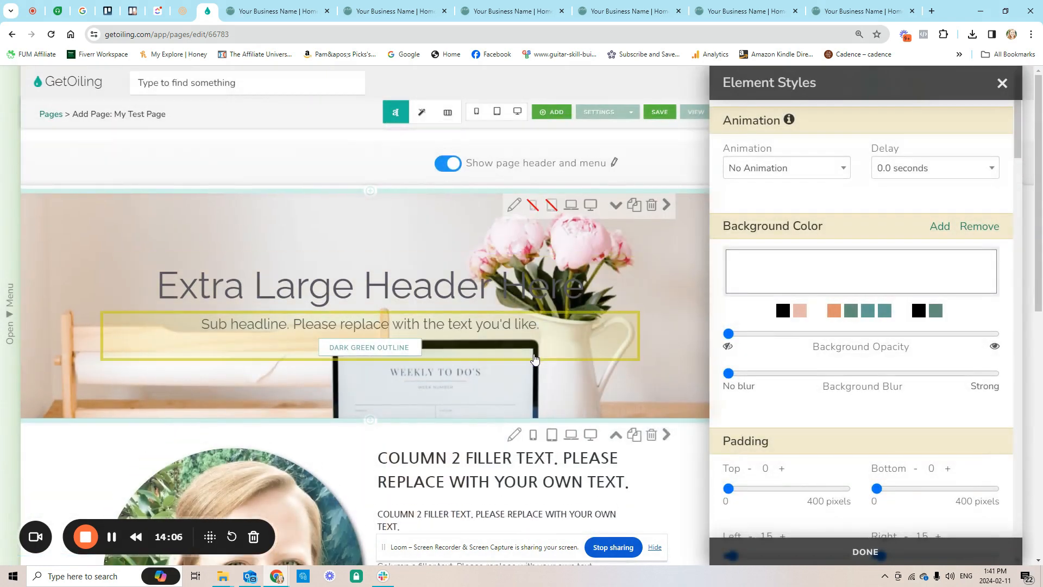
pyautogui.click(635, 206)
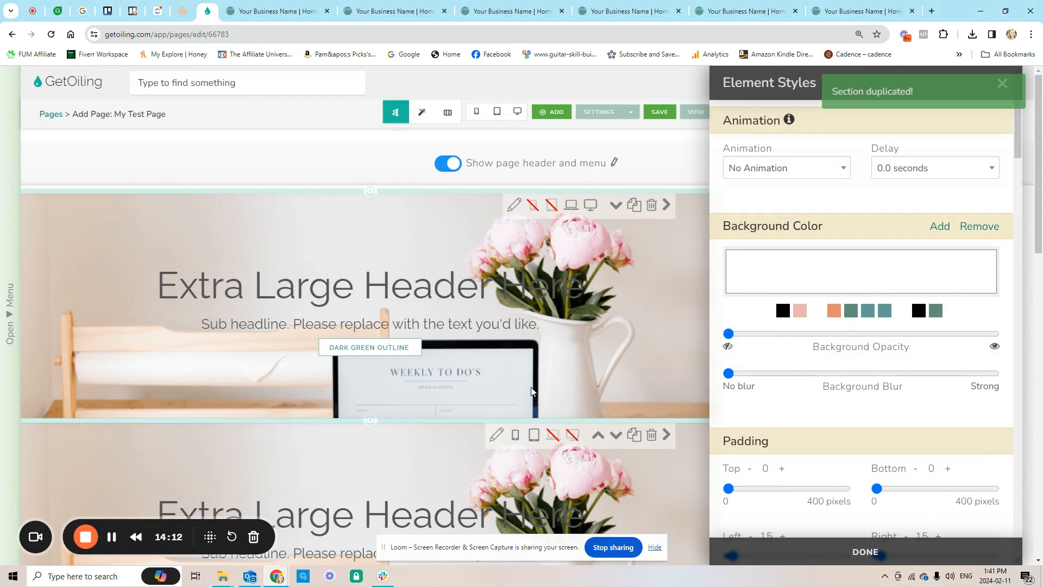
# Step: Open the duplicated header's content and tighten the line height of its heading and sub headline
pyautogui.scroll(-4, 532, 391)
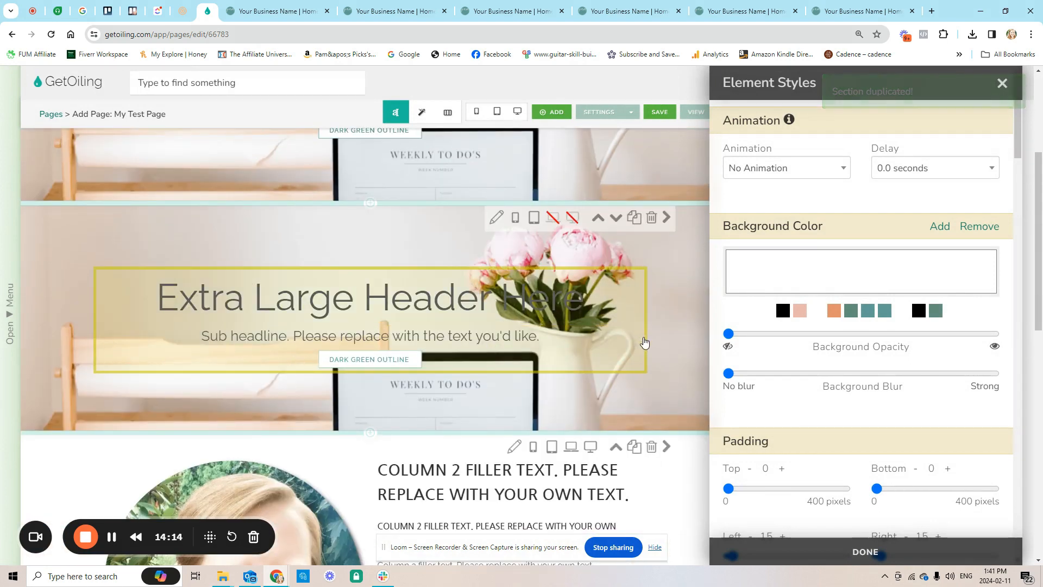
pyautogui.click(225, 311)
pyautogui.moveTo(172, 305); pyautogui.dragTo(571, 344)
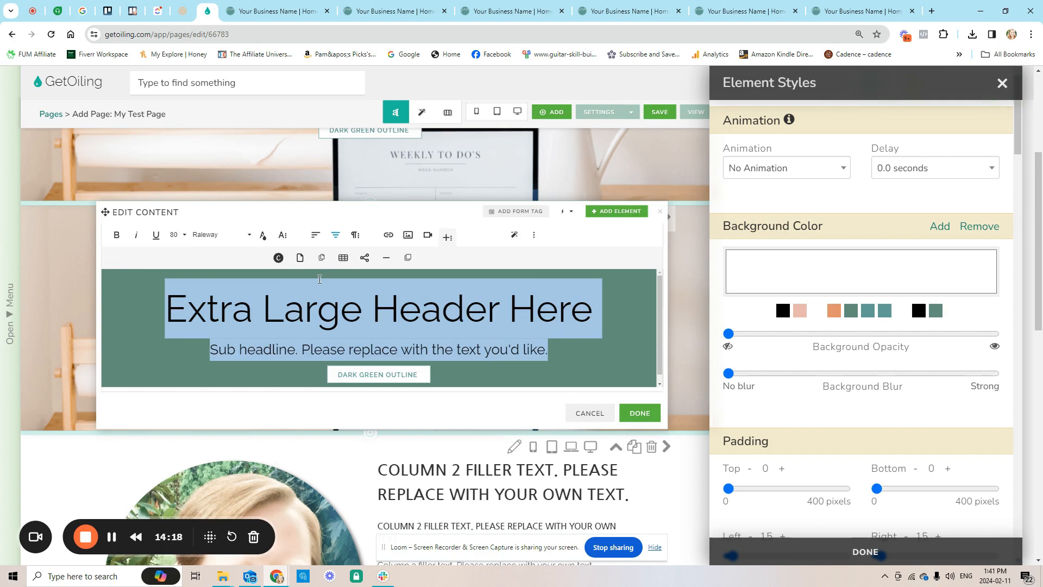
pyautogui.click(359, 240)
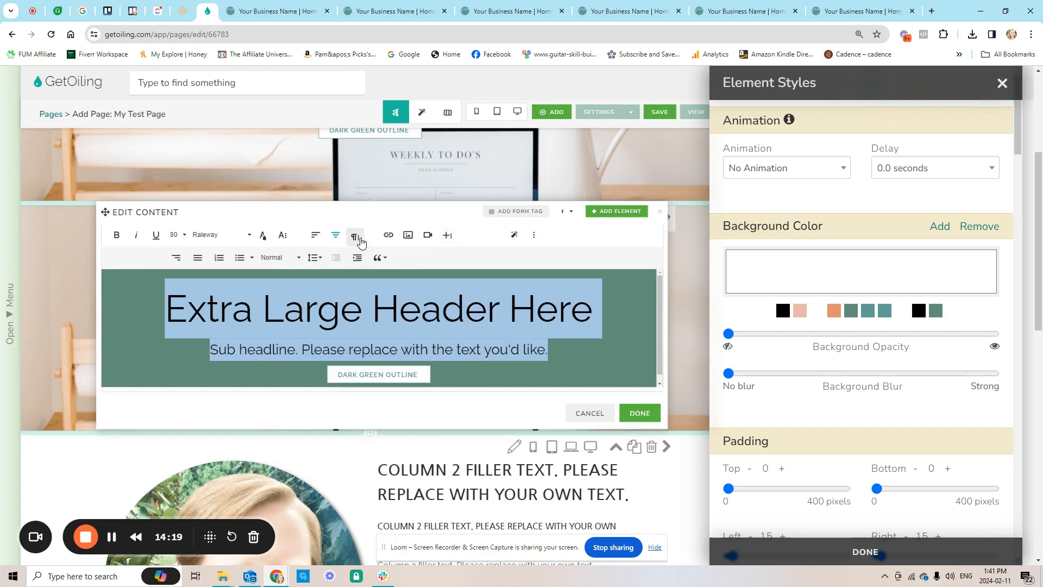
pyautogui.click(319, 258)
pyautogui.click(261, 299)
# Step: Set the duplicated header's heading to font size 44 and its sub headline to 21, and apply the content edits
pyautogui.moveTo(173, 296); pyautogui.dragTo(612, 298)
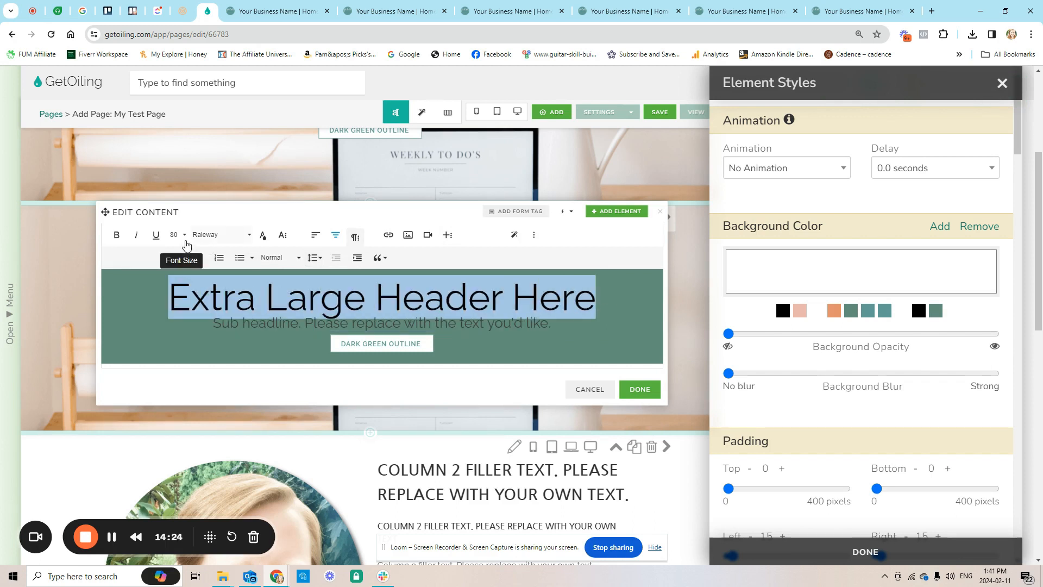
pyautogui.click(184, 235)
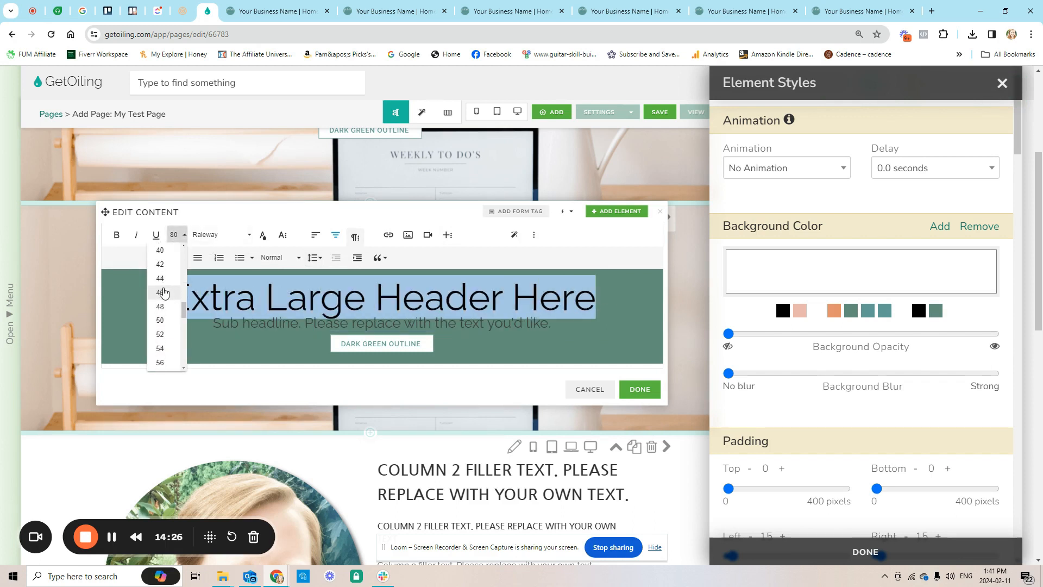
pyautogui.click(160, 279)
pyautogui.click(215, 317)
pyautogui.moveTo(209, 323); pyautogui.dragTo(576, 323)
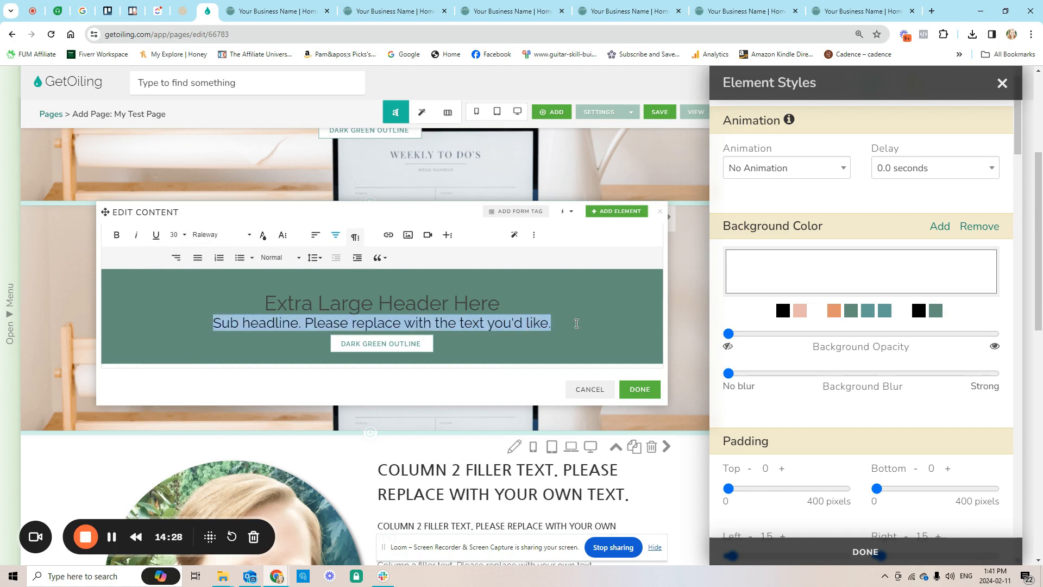
pyautogui.click(170, 234)
pyautogui.scroll(3, 163, 274)
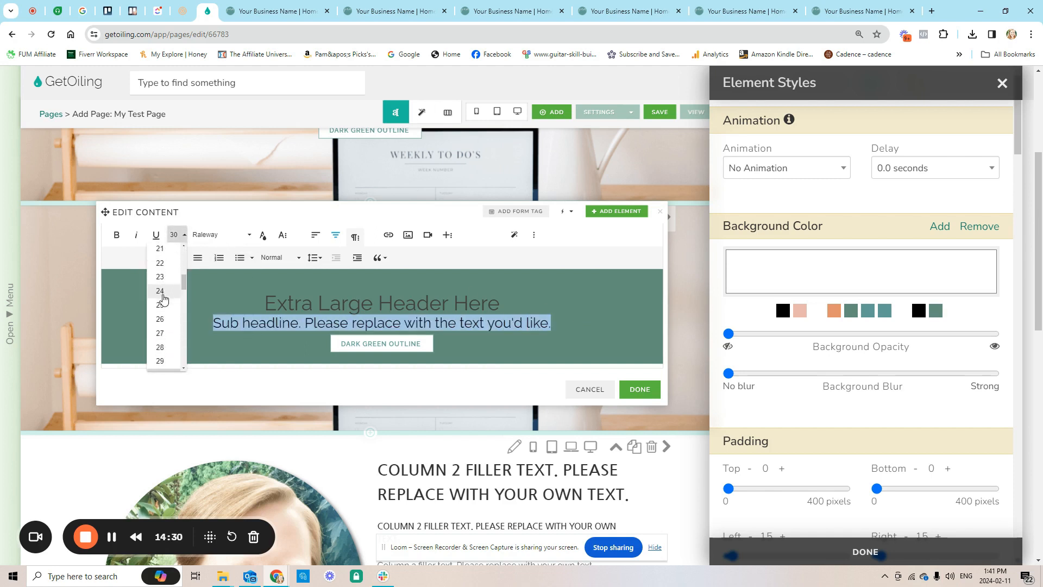
pyautogui.click(162, 254)
pyautogui.click(638, 390)
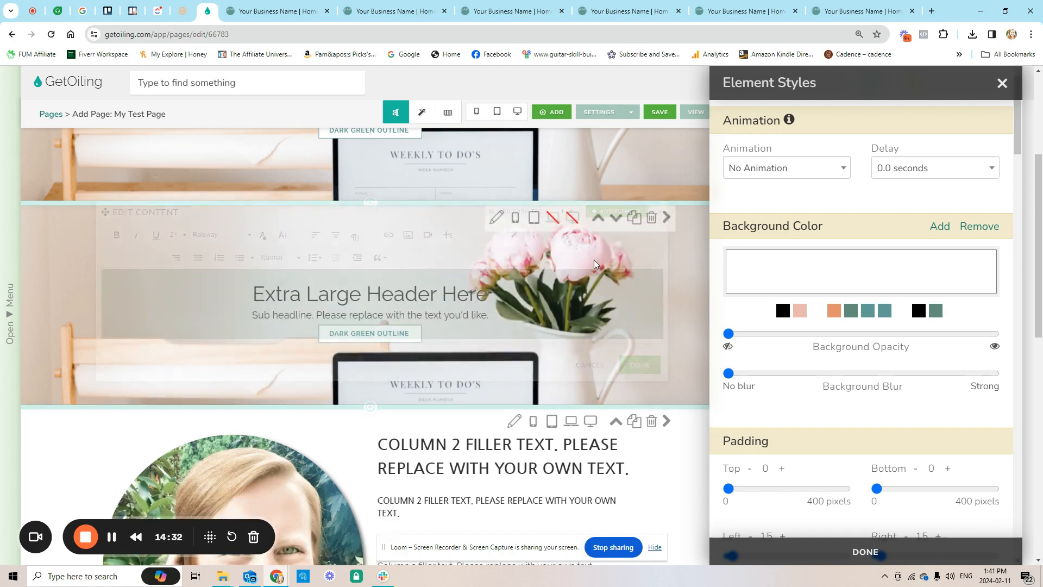
# Step: Reduce the duplicated header section's background padding to 58 pixels at the top and 48 pixels at the bottom
pyautogui.click(498, 219)
pyautogui.scroll(-8, 787, 344)
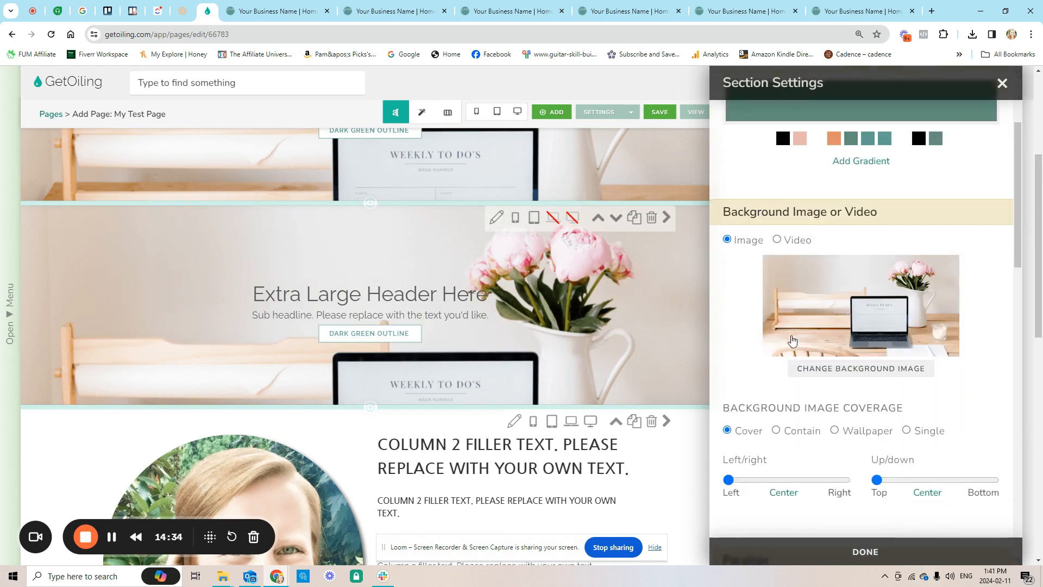
pyautogui.scroll(-2, 771, 415)
pyautogui.moveTo(768, 378); pyautogui.dragTo(746, 377)
pyautogui.moveTo(917, 383); pyautogui.dragTo(894, 383)
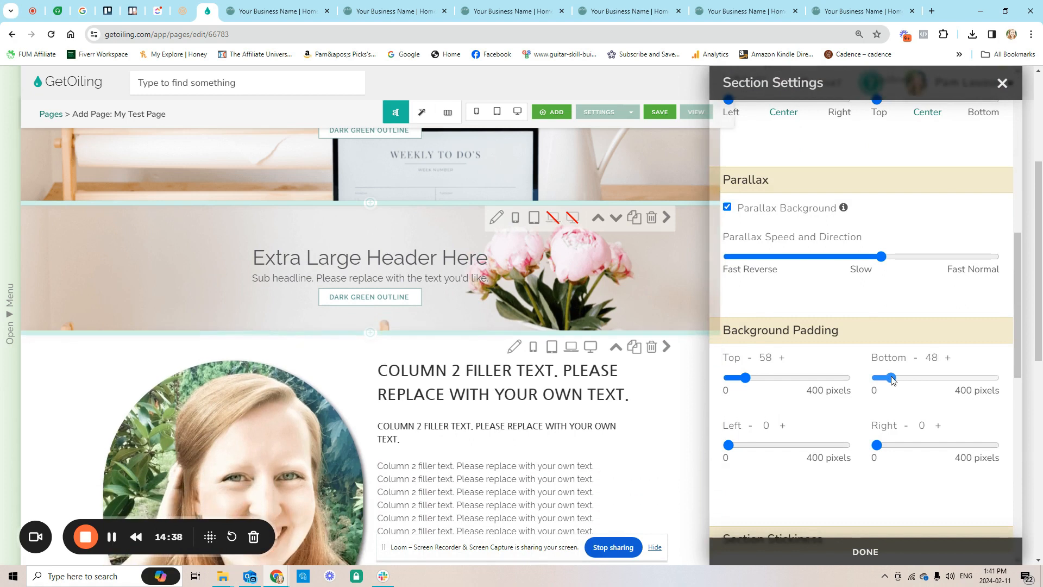
# Step: Preview the page at phone size to check the resized header text and section padding
pyautogui.click(475, 111)
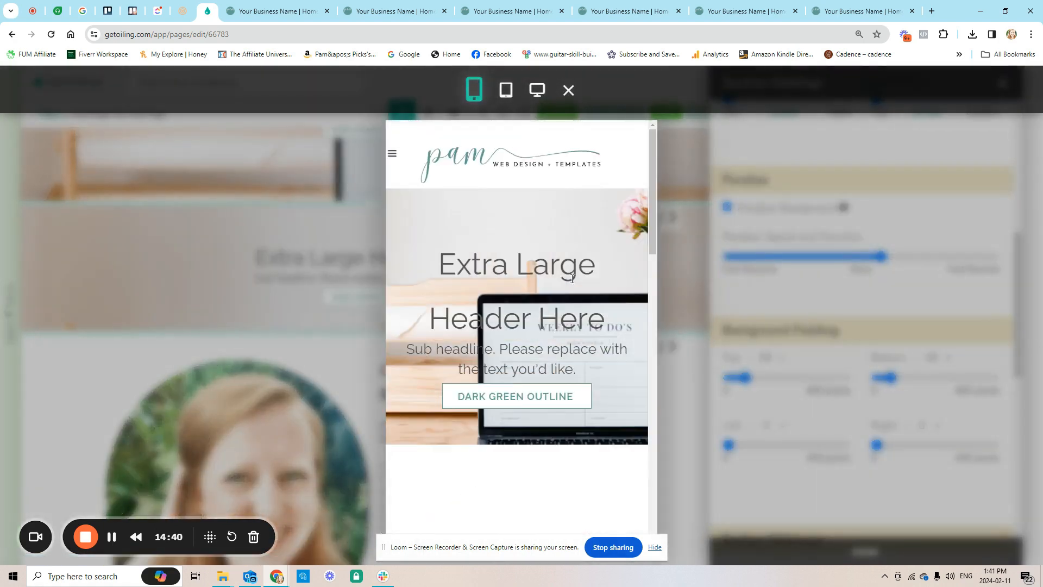
pyautogui.scroll(-2, 607, 278)
pyautogui.scroll(2, 607, 278)
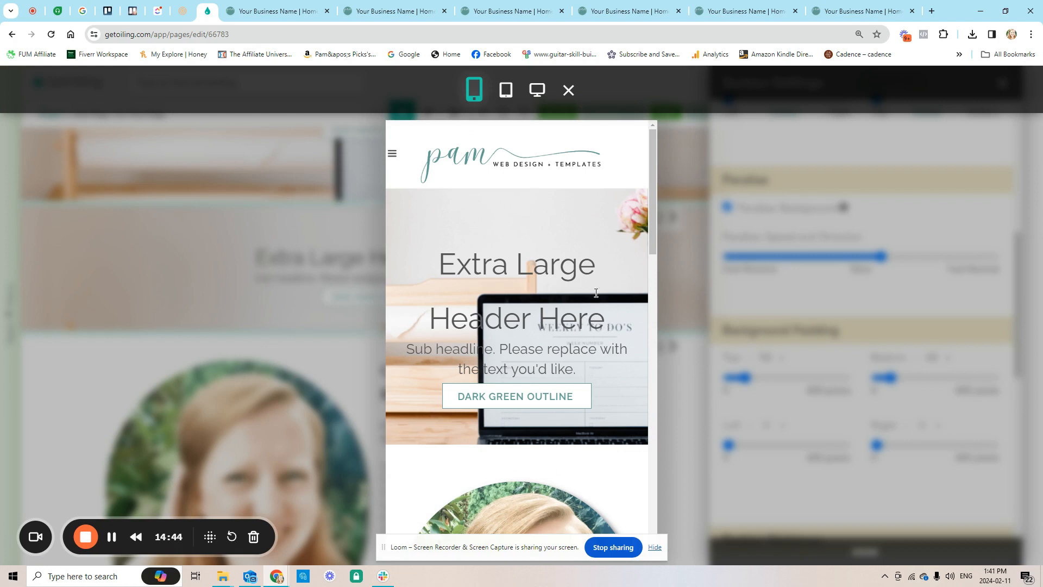
pyautogui.click(567, 90)
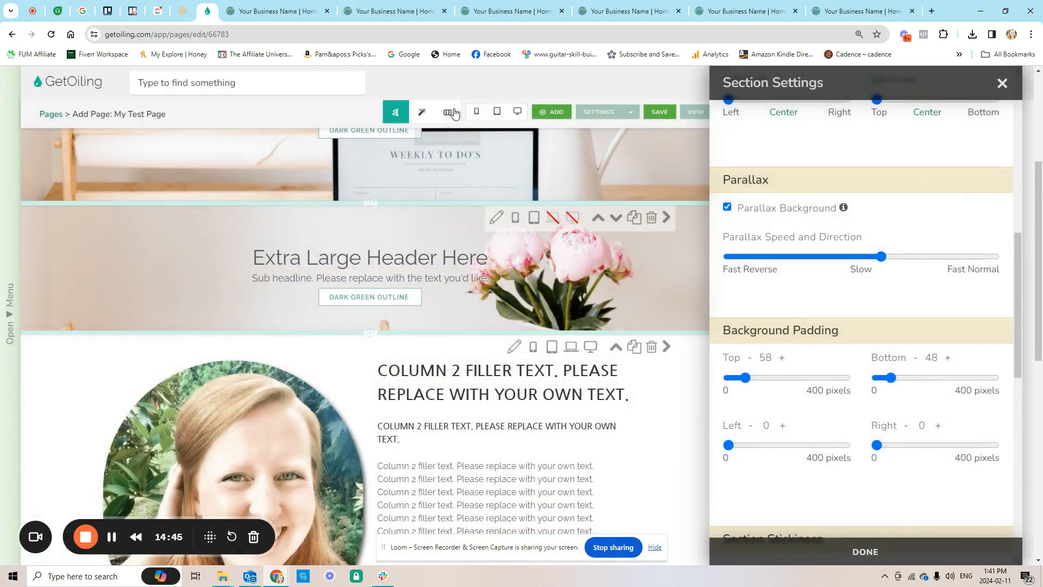
# Step: Inspect the styles of the duplicated header's text block and set its background blur to about a quarter of the range
pyautogui.click(424, 115)
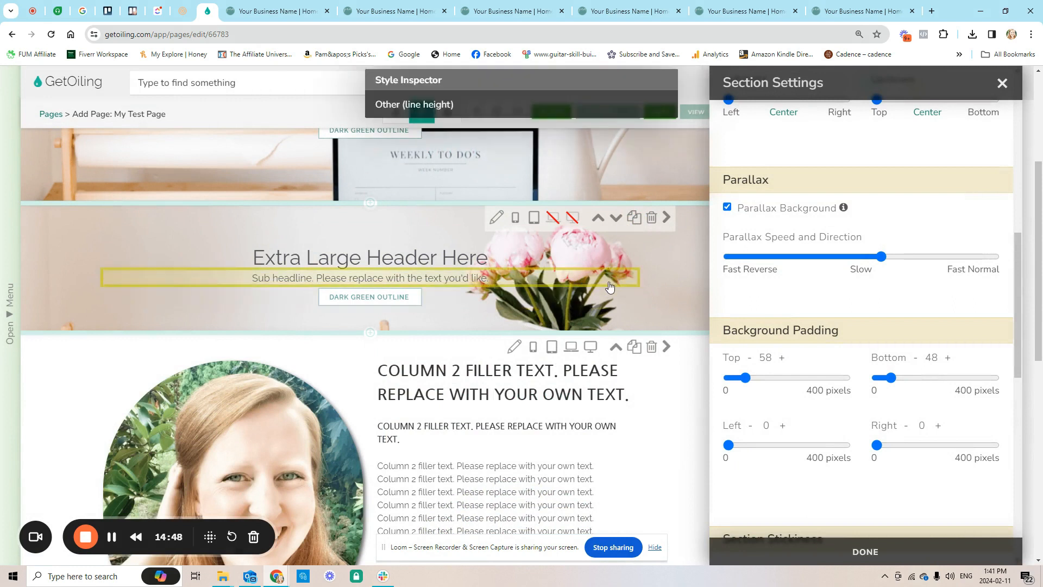
pyautogui.click(640, 282)
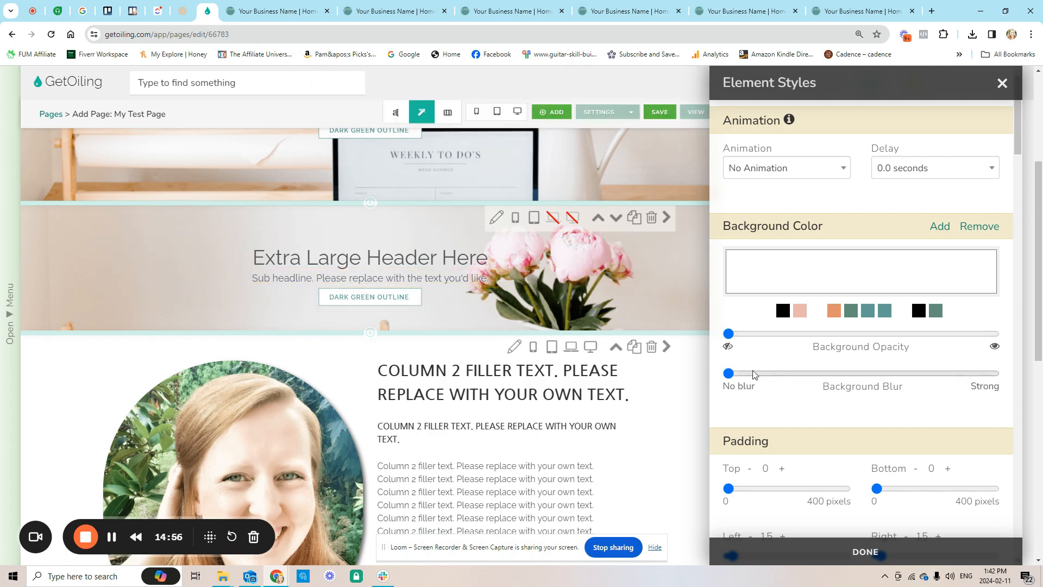
pyautogui.moveTo(728, 373); pyautogui.dragTo(792, 373)
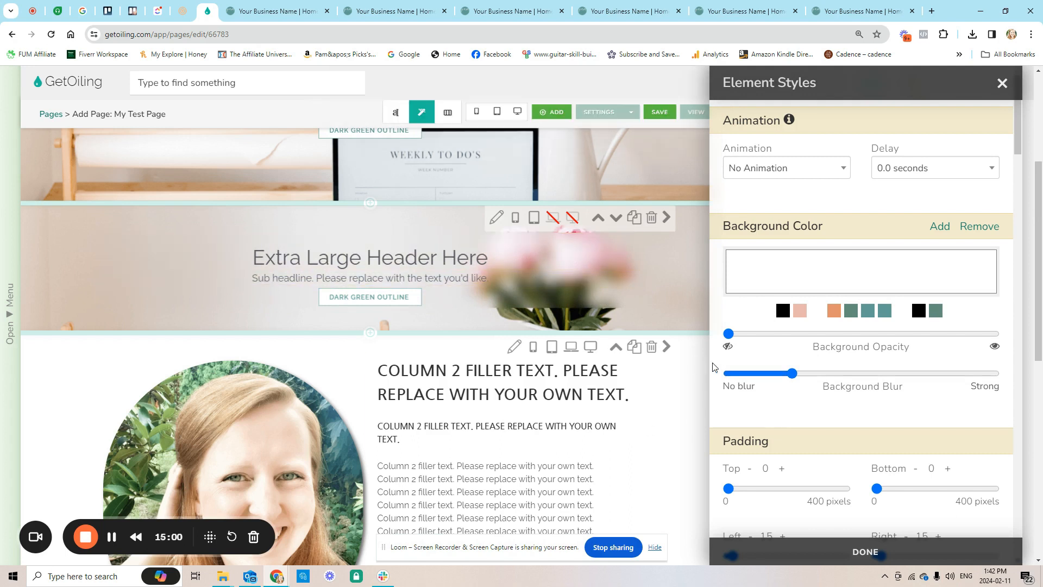
# Step: Set the duplicated header text block's background opacity to about a sixth of the range and check the result at phone size
pyautogui.moveTo(729, 334); pyautogui.dragTo(772, 335)
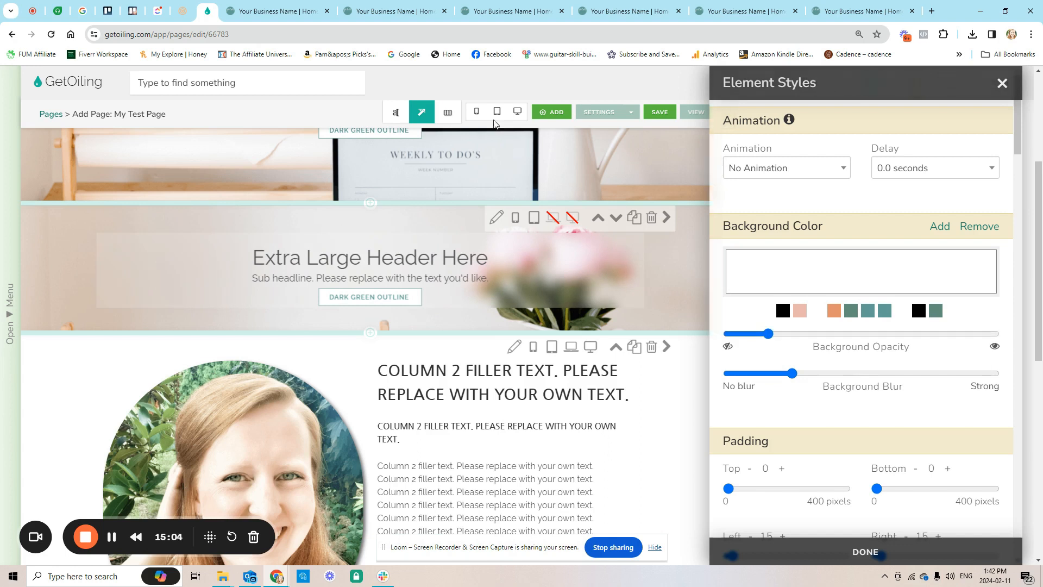
pyautogui.click(476, 111)
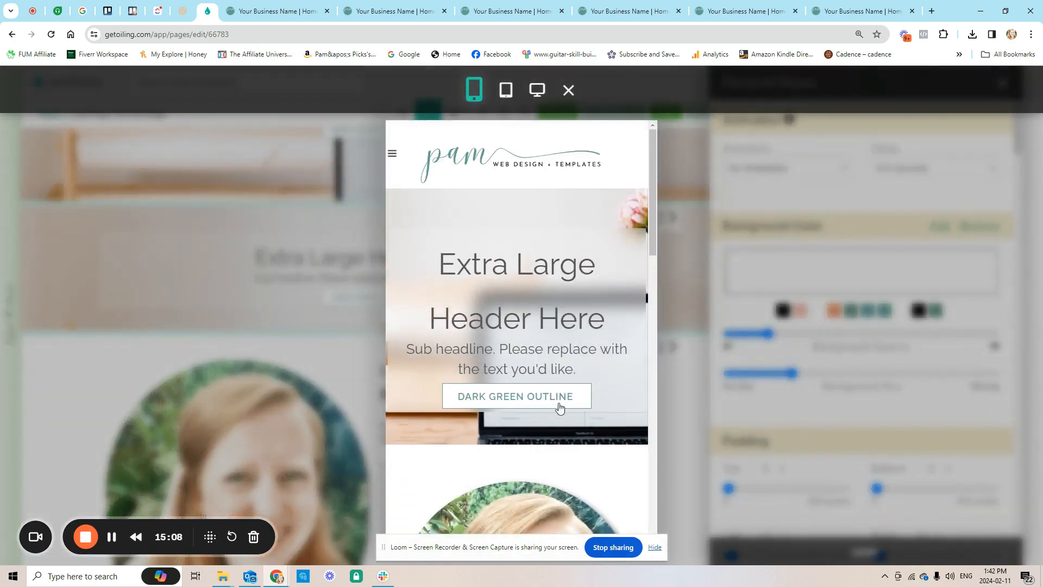
pyautogui.scroll(-5, 515, 226)
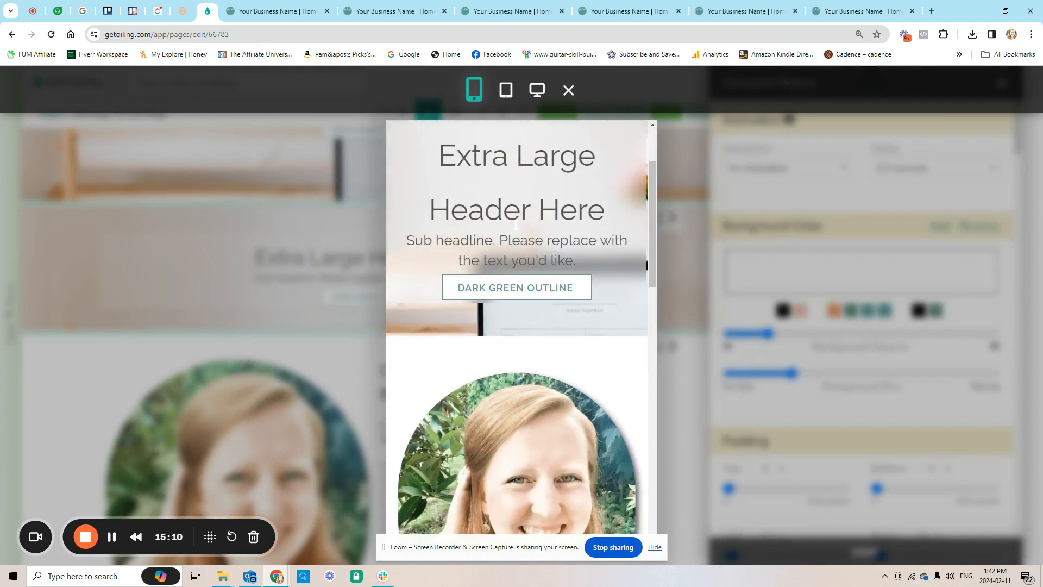
pyautogui.scroll(5, 515, 226)
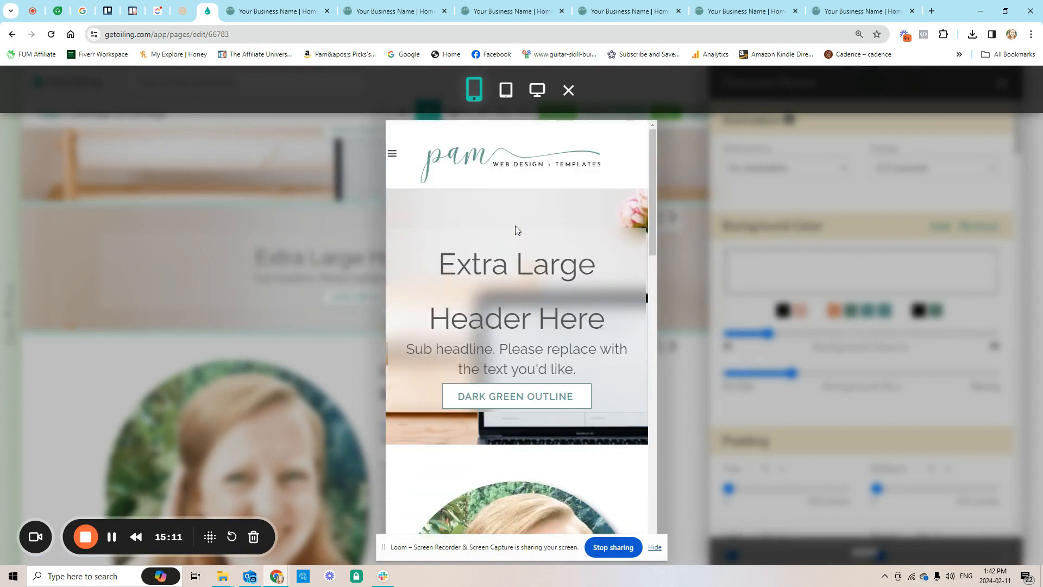
pyautogui.click(568, 90)
# Step: Save My Test Page and look over the rest of its layout down to the footer
pyautogui.click(671, 116)
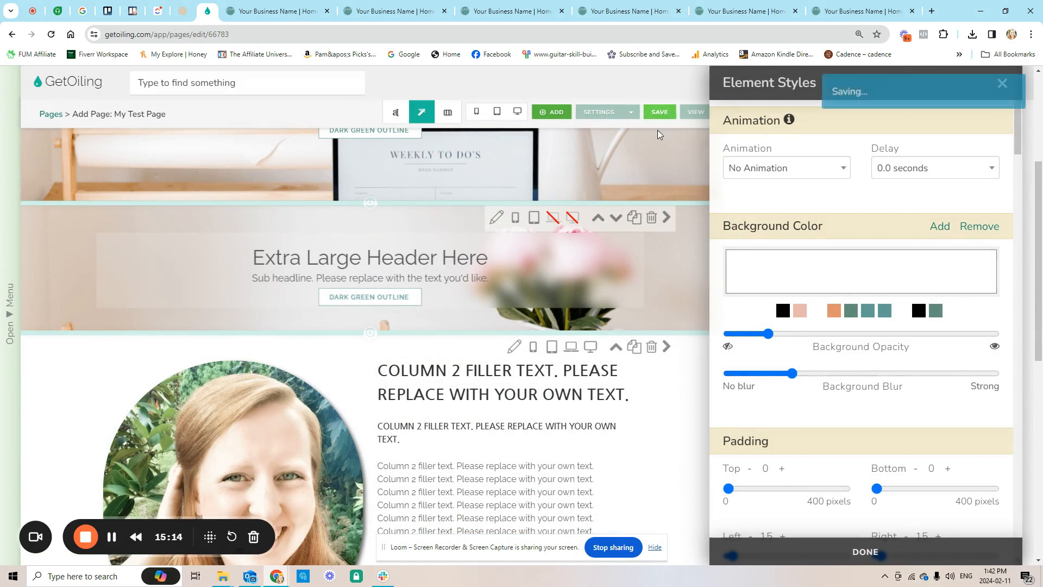
pyautogui.scroll(-6, 547, 278)
pyautogui.scroll(-2, 547, 278)
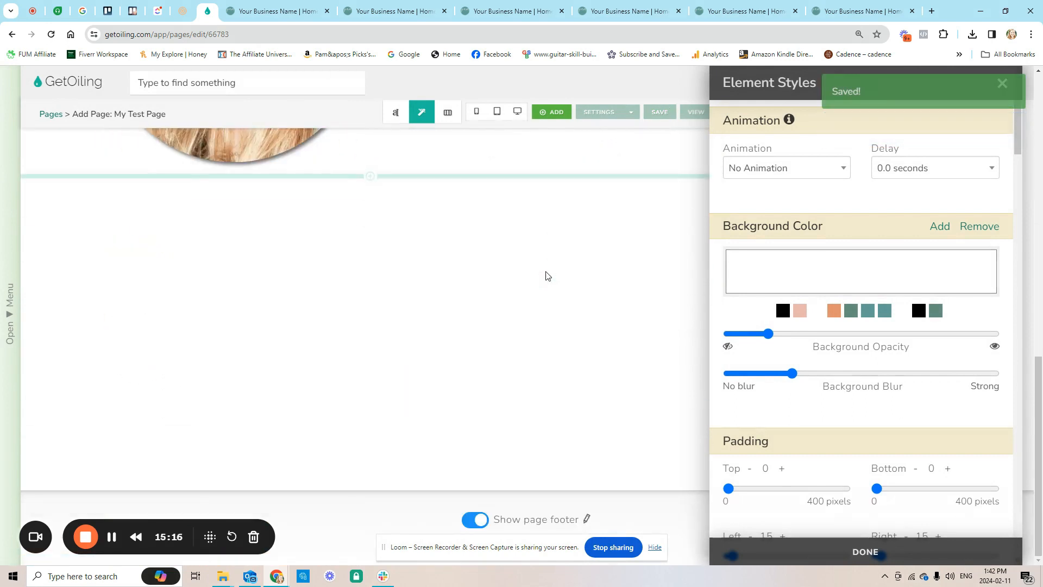
pyautogui.scroll(6, 548, 273)
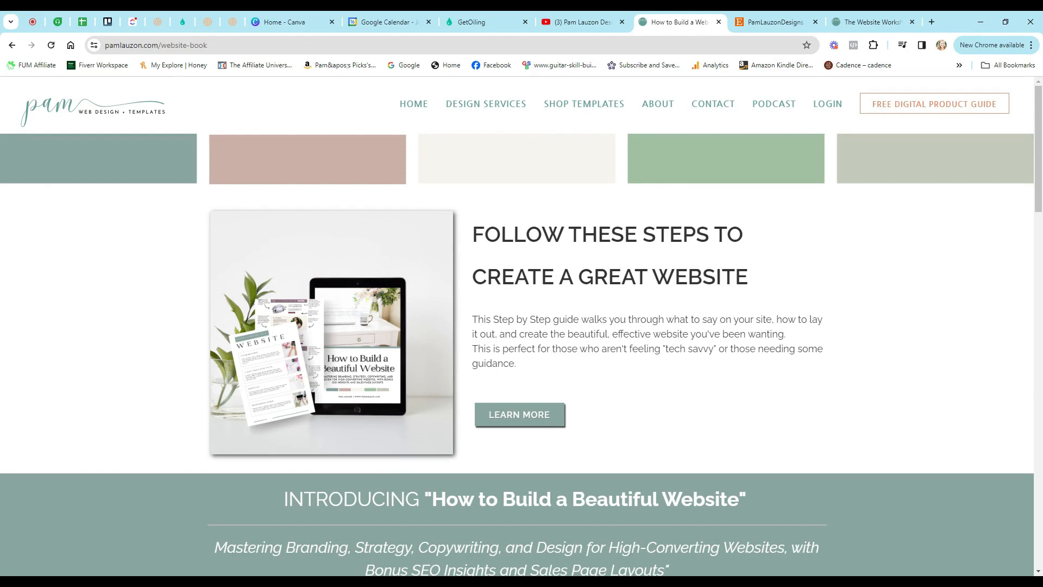
# Step: Switch to the open Etsy shop and look through its website template listings
pyautogui.click(762, 25)
pyautogui.scroll(-7, 679, 267)
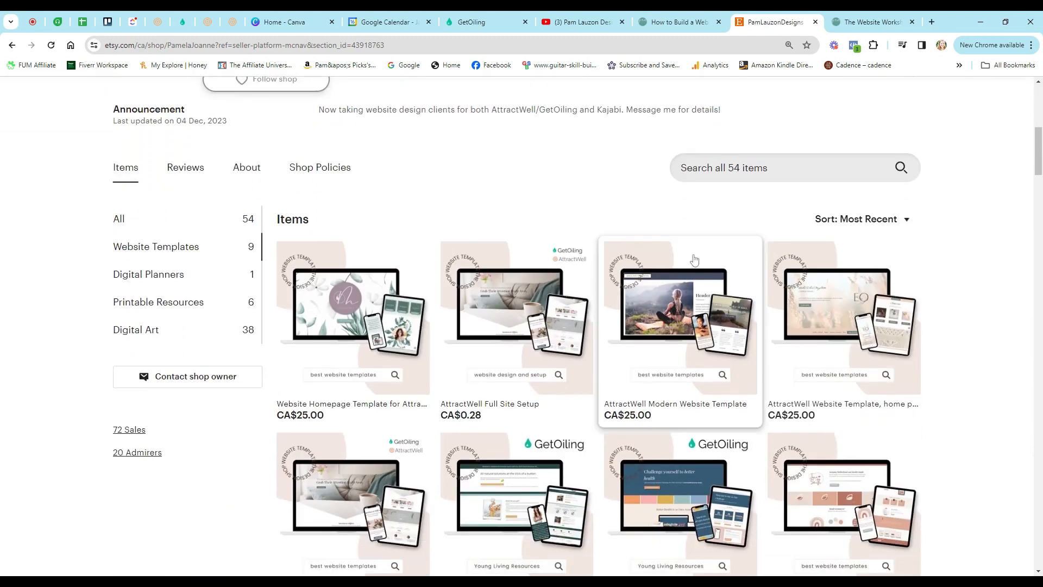
pyautogui.scroll(-2, 695, 259)
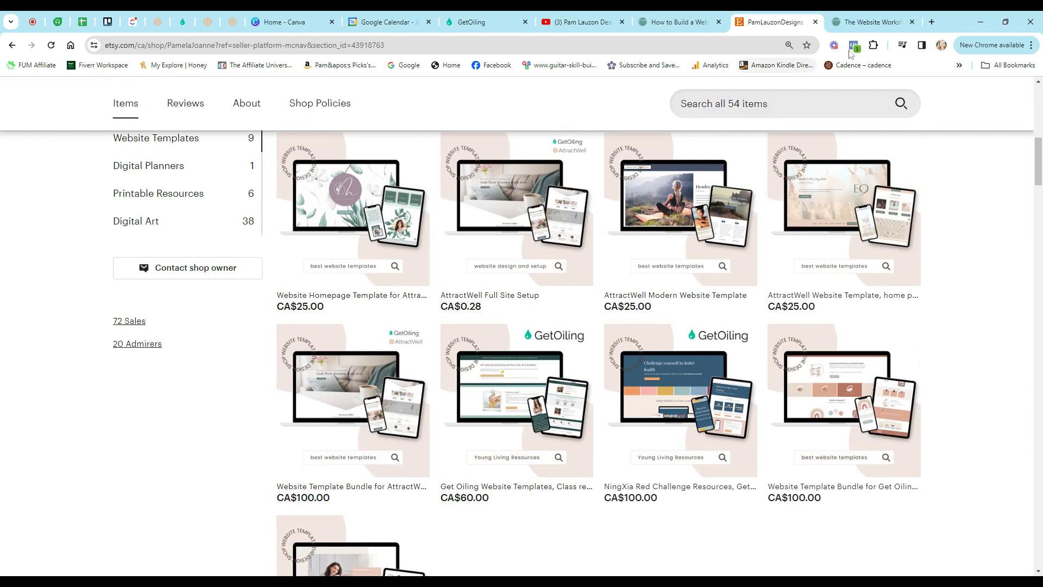
# Step: Switch to The Website Workshop sales page and read through its header, introduction and workshop overview sections
pyautogui.click(863, 23)
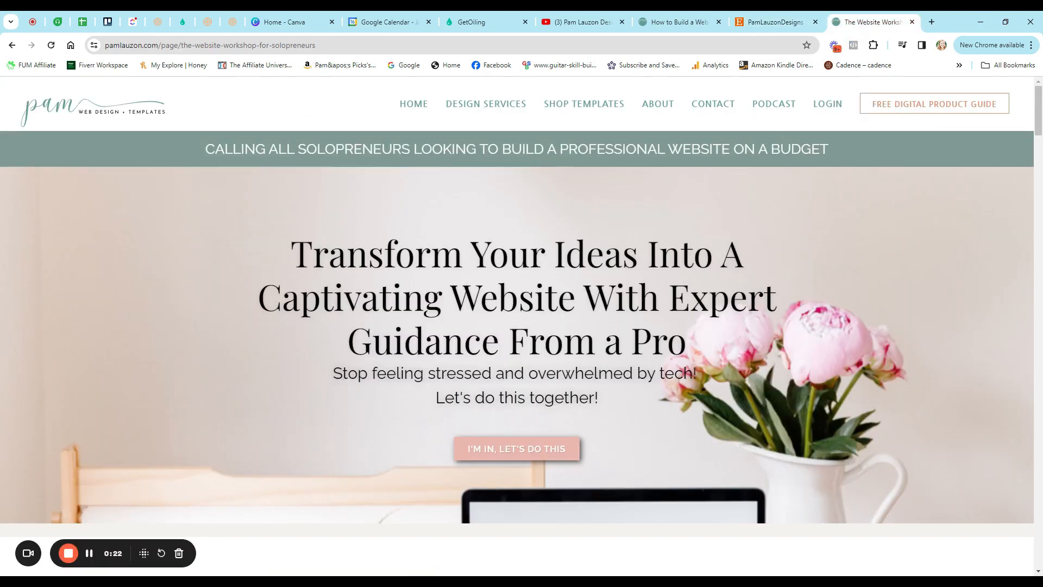
pyautogui.scroll(-7, 730, 255)
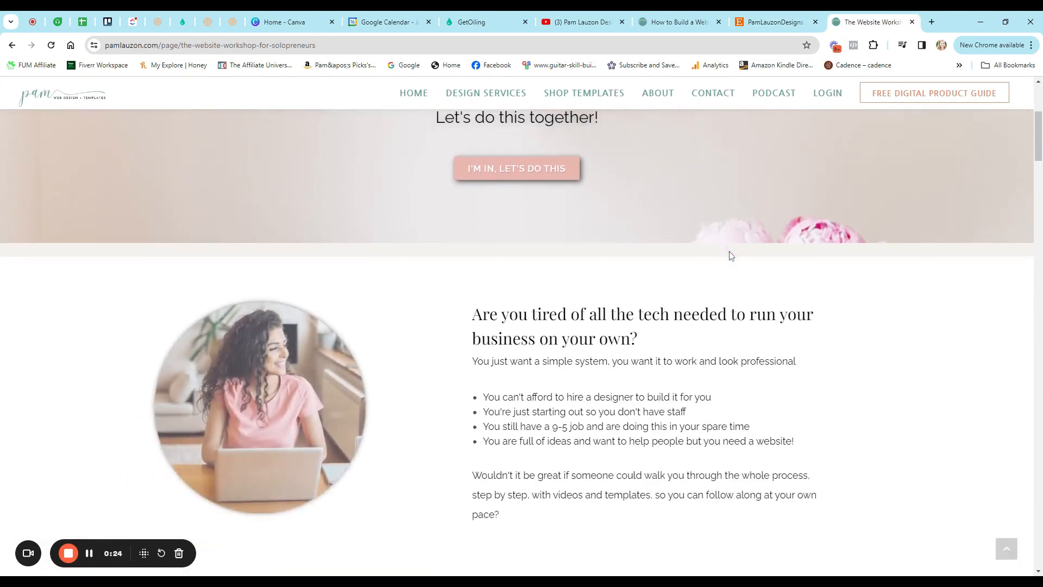
pyautogui.scroll(-2, 730, 255)
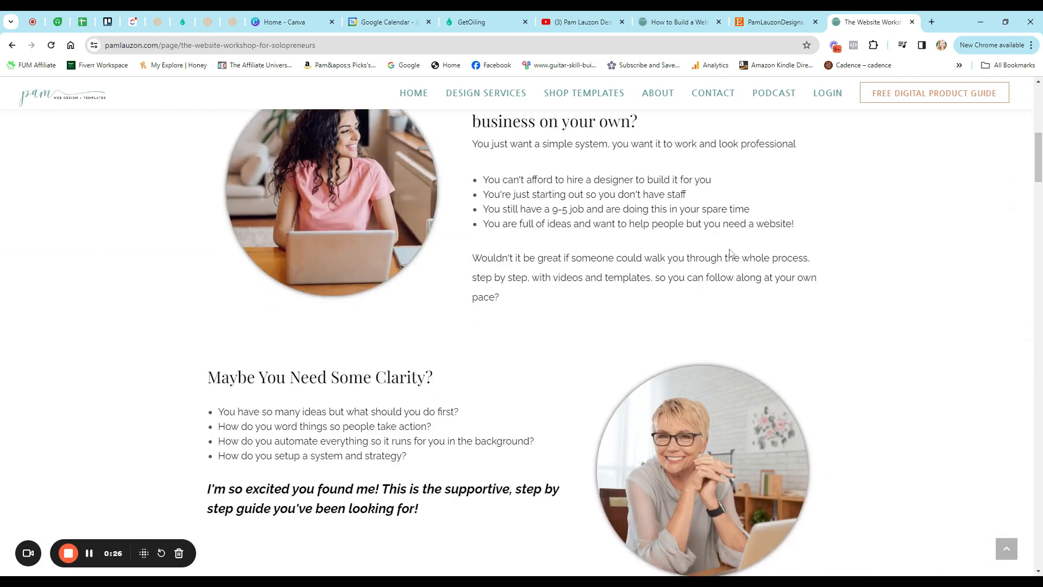
pyautogui.scroll(-10, 730, 251)
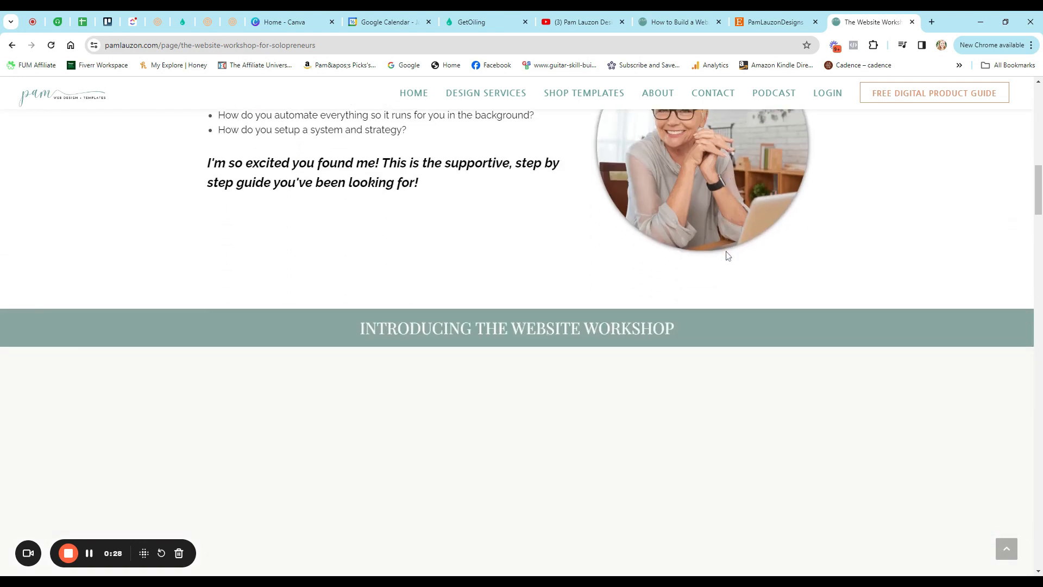
pyautogui.scroll(-1, 727, 255)
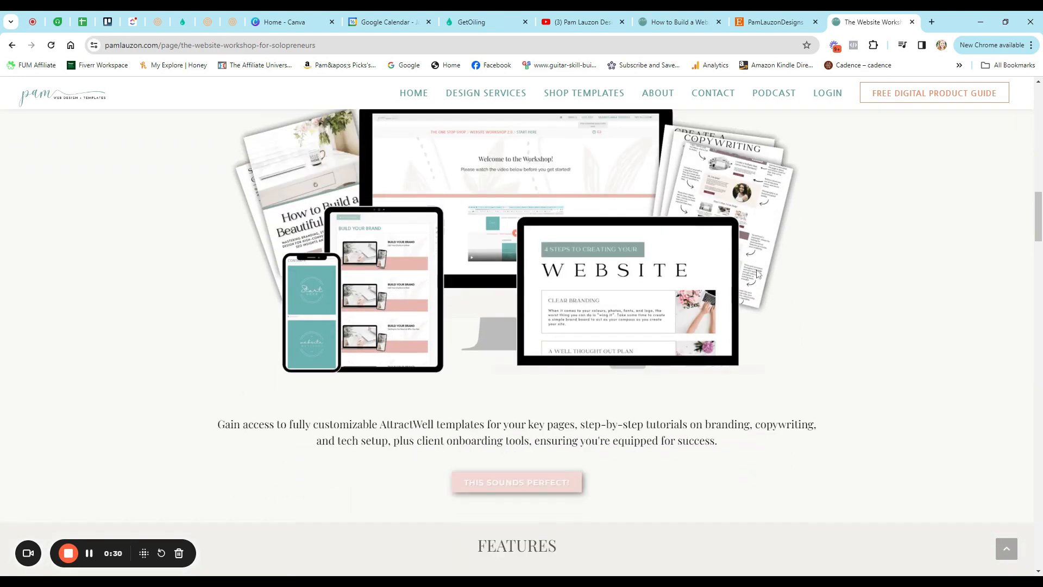